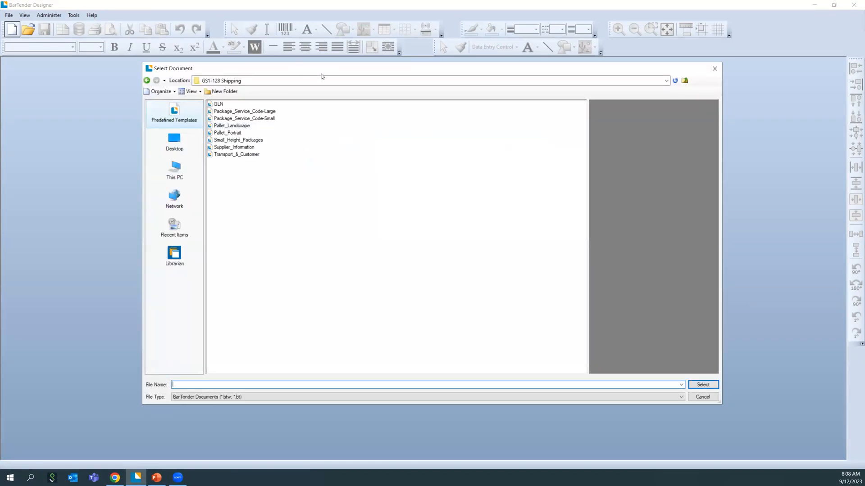
# Step: Browse the predefined templates to Automotive > VDA and preview the VDA4994 label template
pyautogui.moveTo(306, 68); pyautogui.dragTo(291, 98)
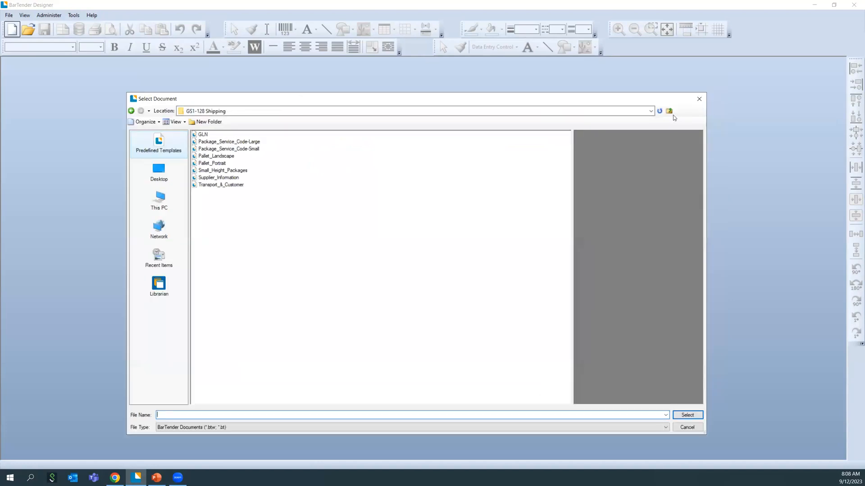
pyautogui.click(670, 111)
pyautogui.click(669, 112)
pyautogui.click(670, 111)
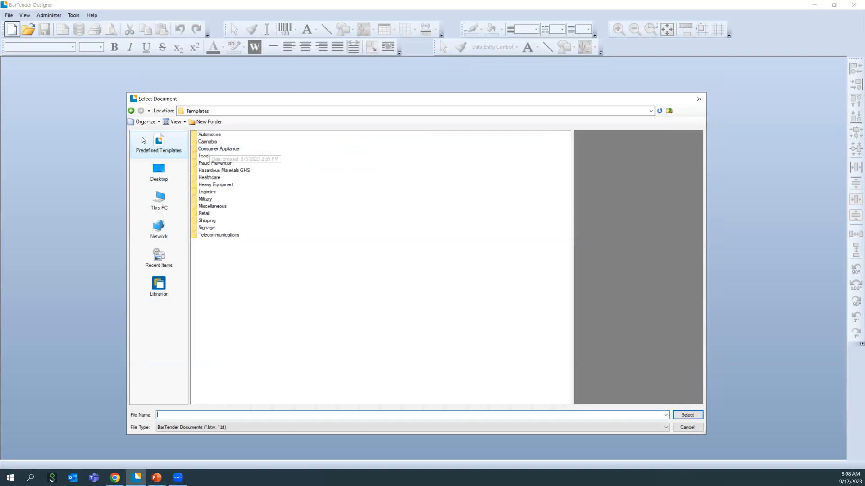
pyautogui.doubleClick(217, 136)
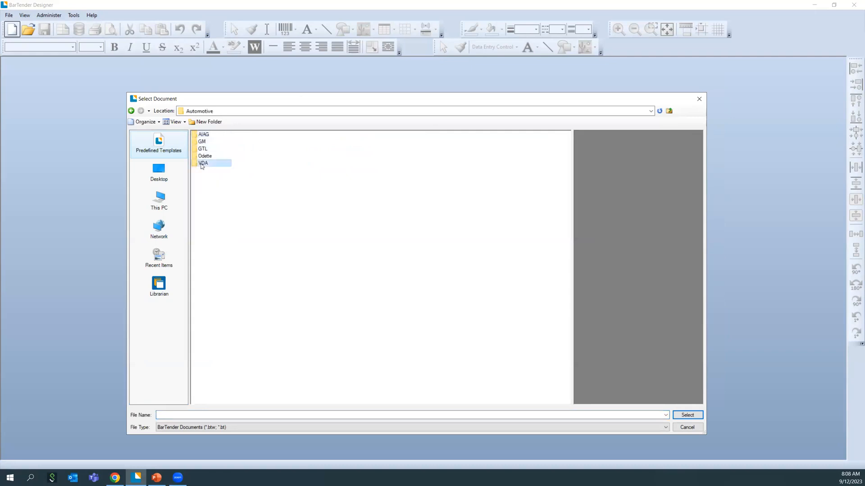
pyautogui.doubleClick(216, 163)
pyautogui.click(214, 136)
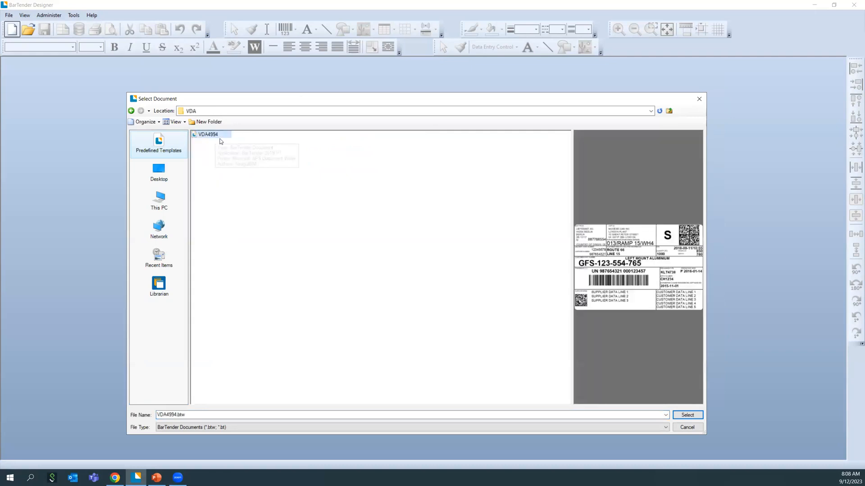
# Step: Preview the "Australian_Food_Label_PEAL - BW" and "Australia country of origin food label_Allergen_Nutrition" templates in the Food folder
pyautogui.click(668, 111)
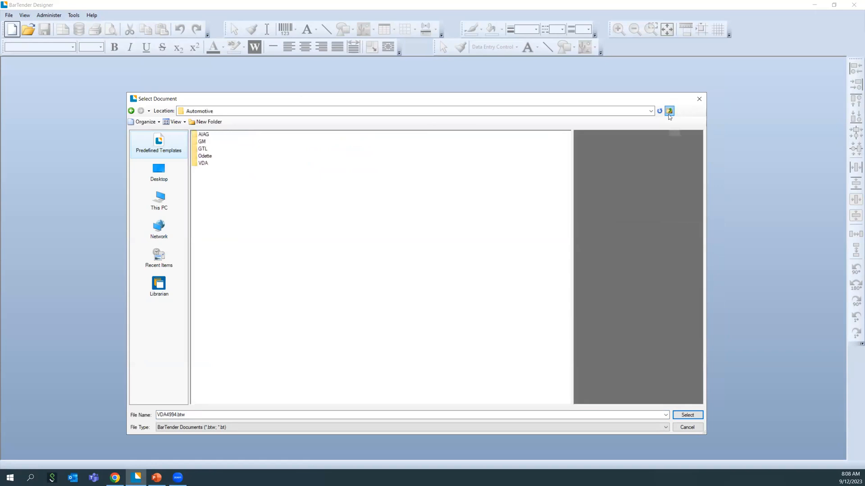
pyautogui.click(669, 111)
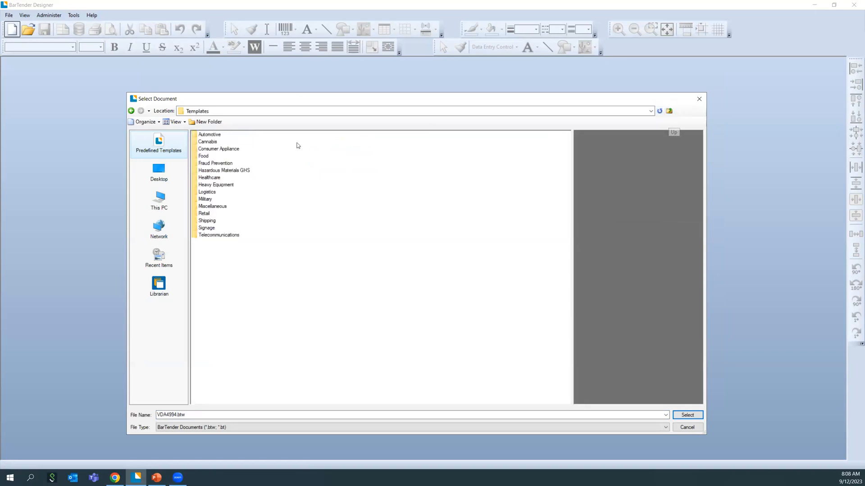
pyautogui.doubleClick(205, 157)
pyautogui.click(211, 165)
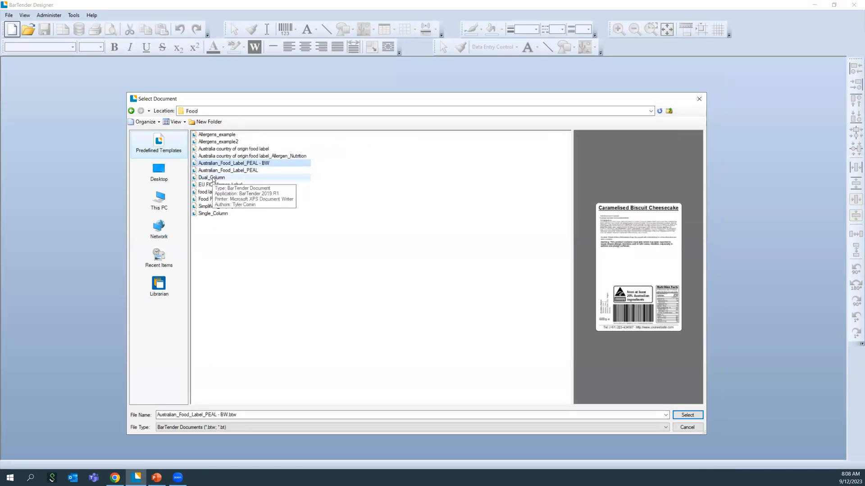
pyautogui.click(221, 156)
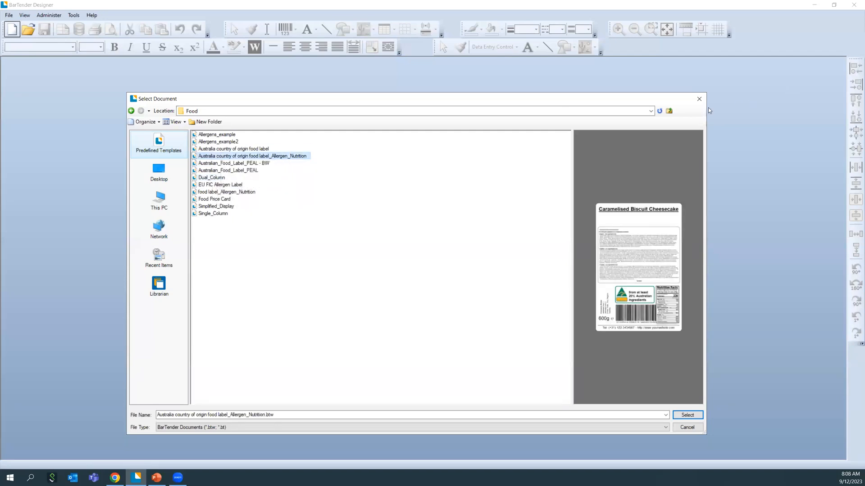
# Step: Look at PTI_Voice_Pick_Code under Shipping > PTI Voice Pick Code and return to the main Templates folder
pyautogui.click(669, 110)
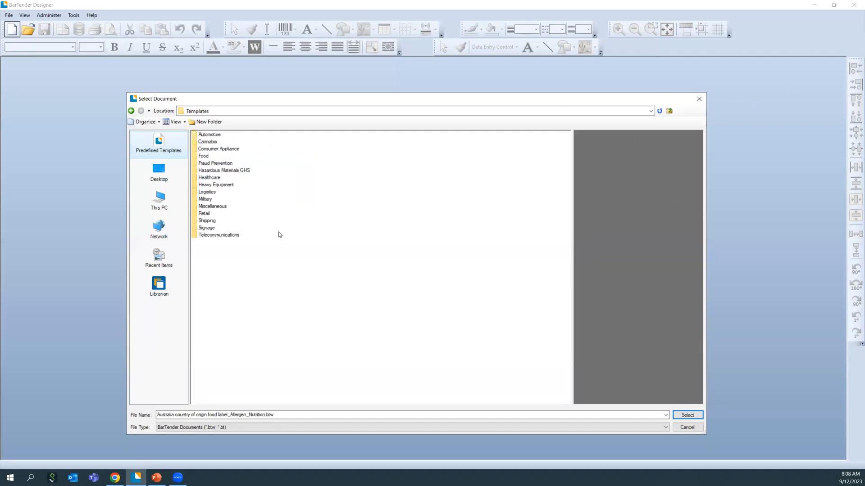
pyautogui.doubleClick(220, 223)
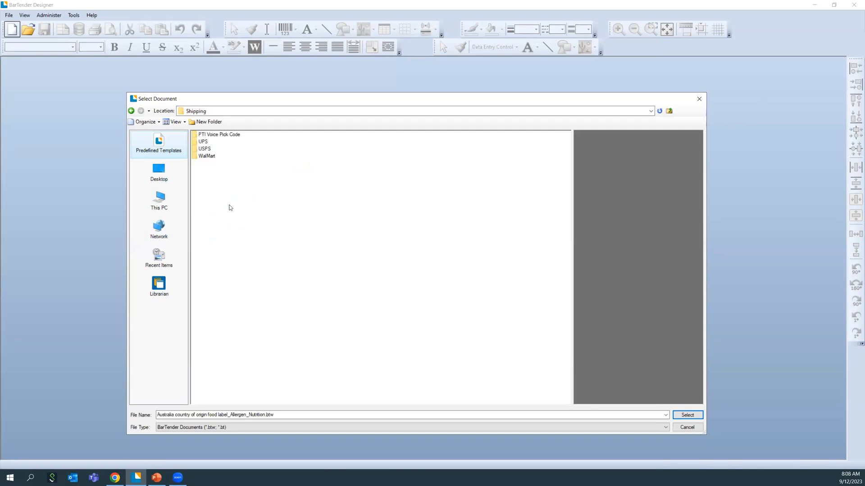
pyautogui.doubleClick(238, 135)
pyautogui.click(238, 135)
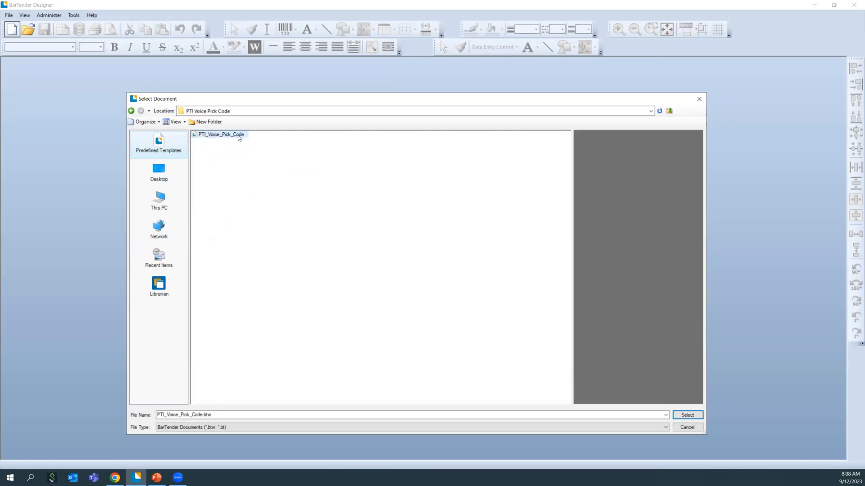
pyautogui.click(669, 110)
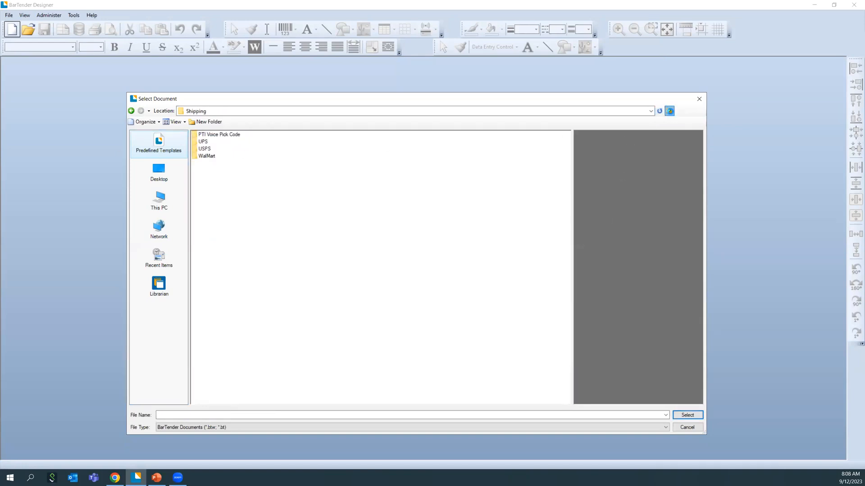
pyautogui.click(669, 111)
pyautogui.doubleClick(208, 221)
pyautogui.click(669, 111)
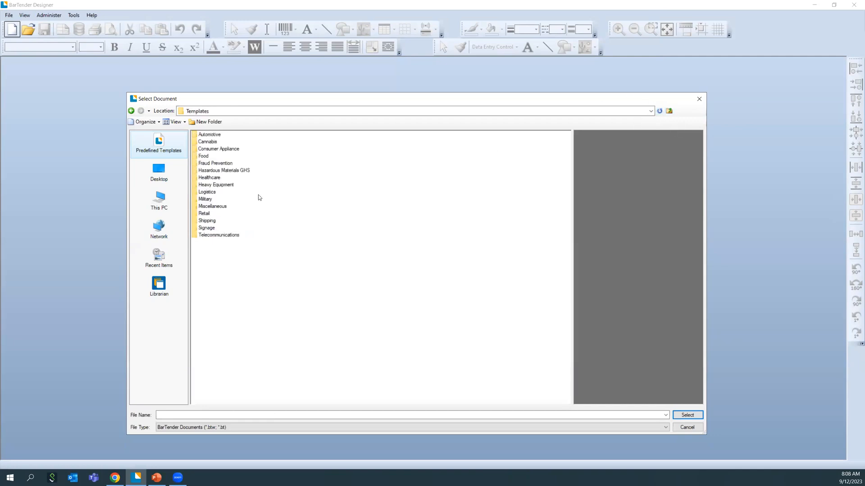
# Step: Create a document from the SSCC_Only template in the GS1 Logistics folder
pyautogui.doubleClick(226, 194)
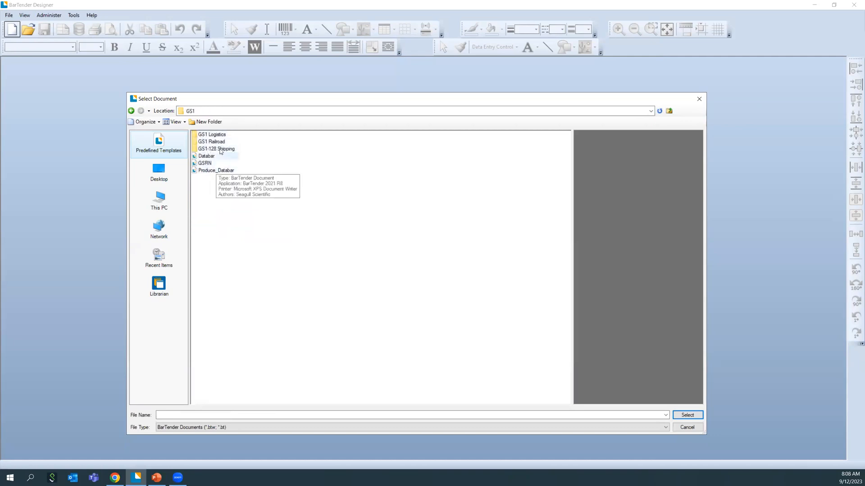
pyautogui.doubleClick(220, 135)
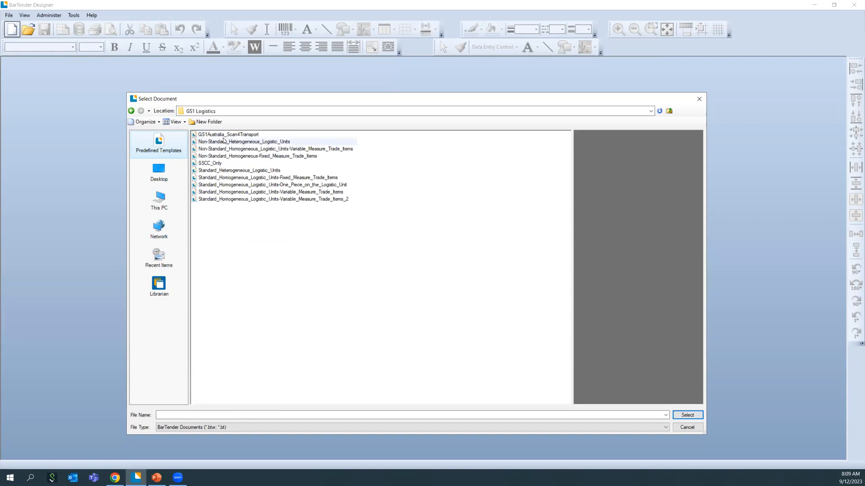
pyautogui.click(221, 164)
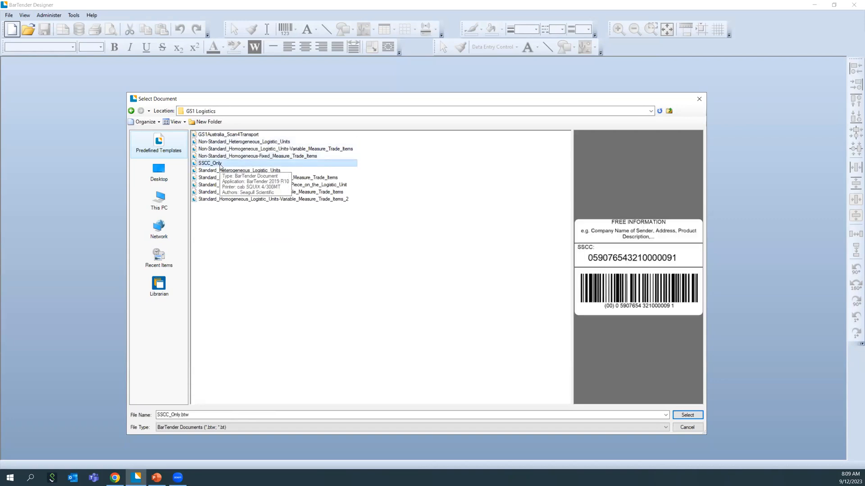
pyautogui.click(698, 416)
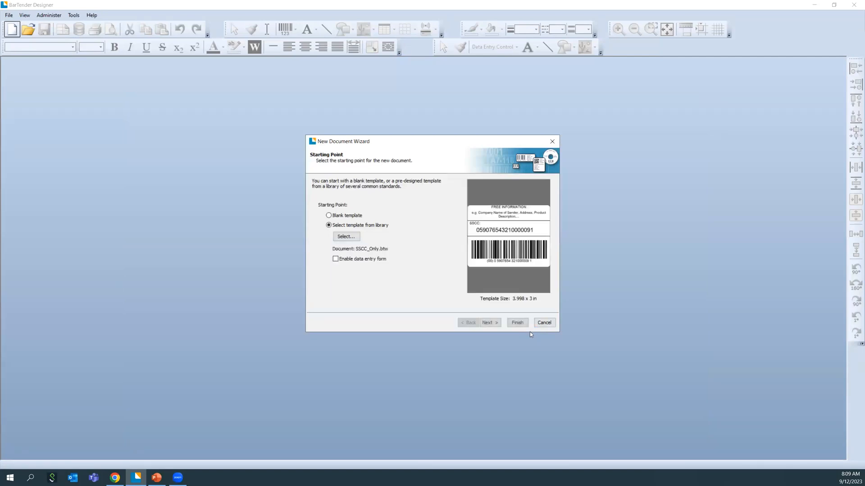
pyautogui.click(518, 323)
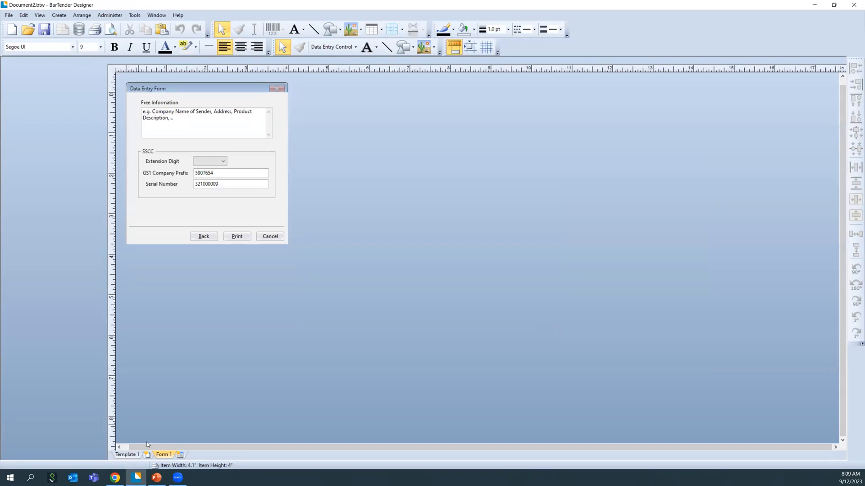
# Step: Examine the SSCC label template, its data sources and its data entry form, and close the document without saving
pyautogui.click(131, 455)
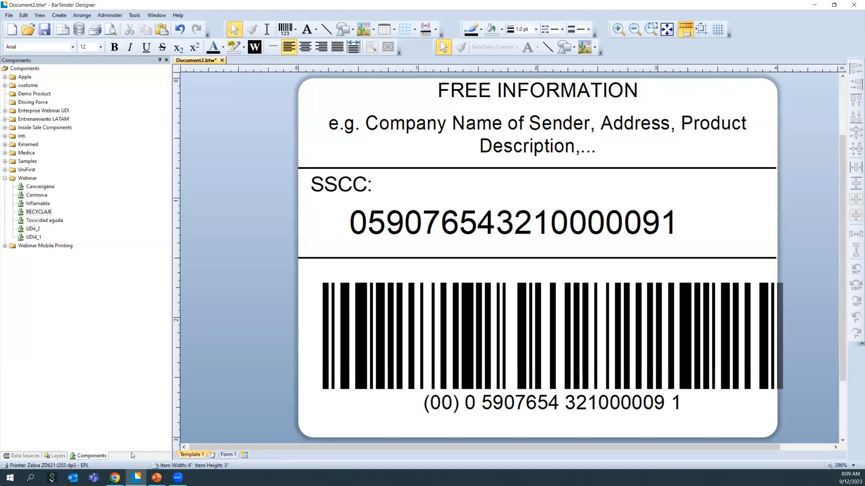
pyautogui.click(35, 457)
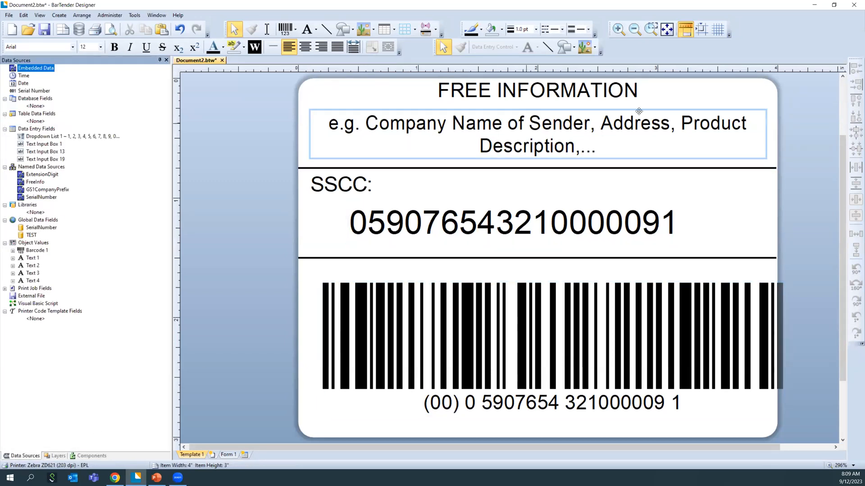
pyautogui.click(229, 455)
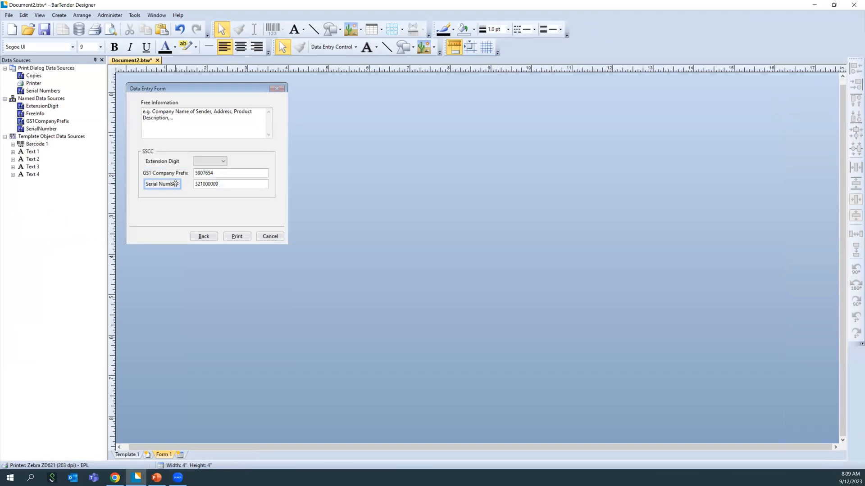
pyautogui.click(156, 60)
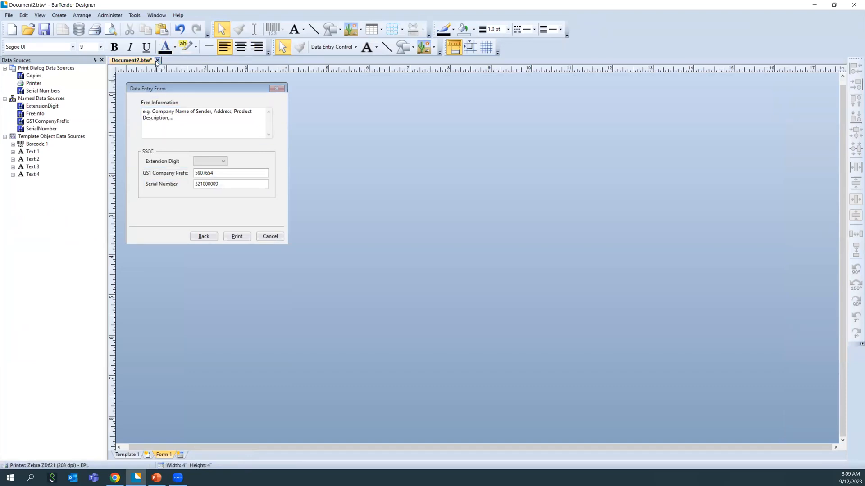
pyautogui.click(455, 254)
# Step: Start another new document and select RFID Printer A as its printer
pyautogui.click(8, 15)
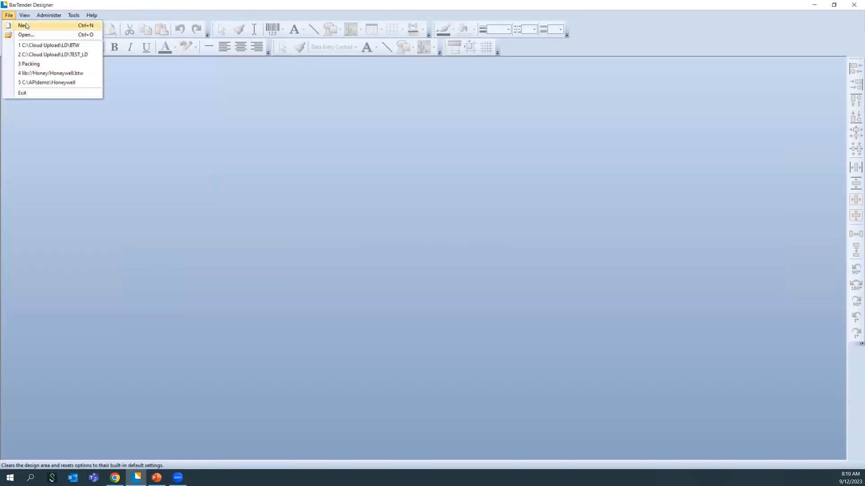
pyautogui.click(25, 25)
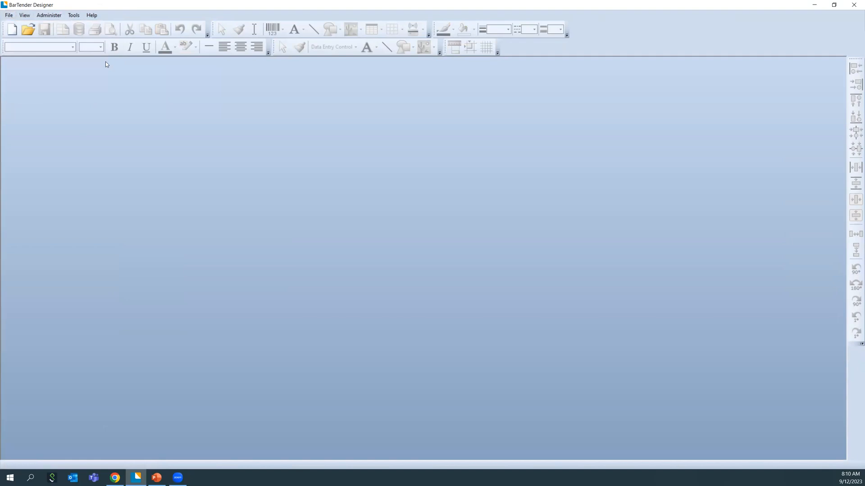
pyautogui.click(493, 322)
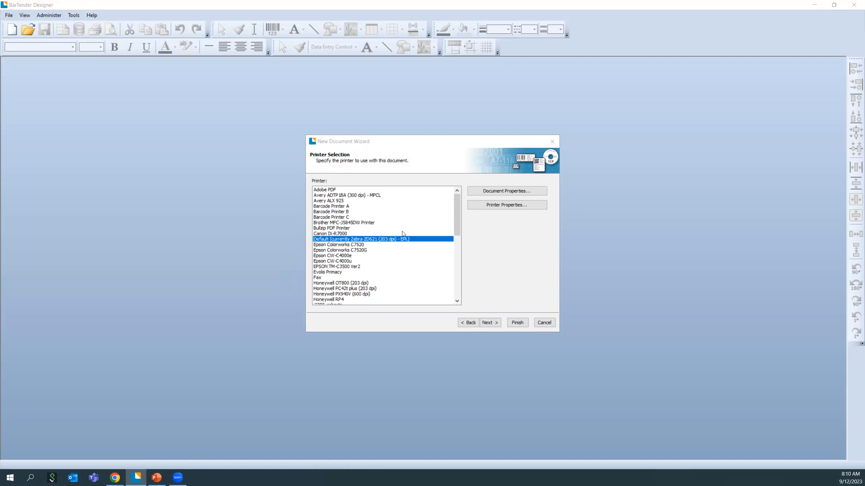
pyautogui.scroll(-3, 357, 230)
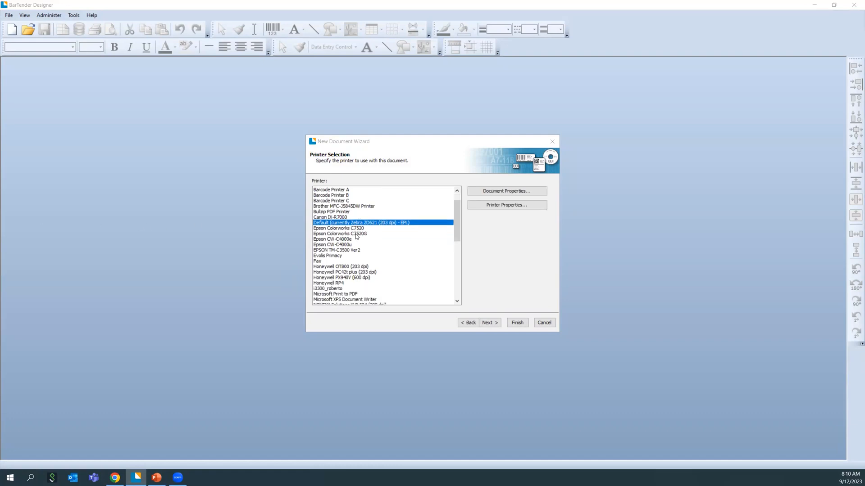
pyautogui.scroll(-7, 354, 237)
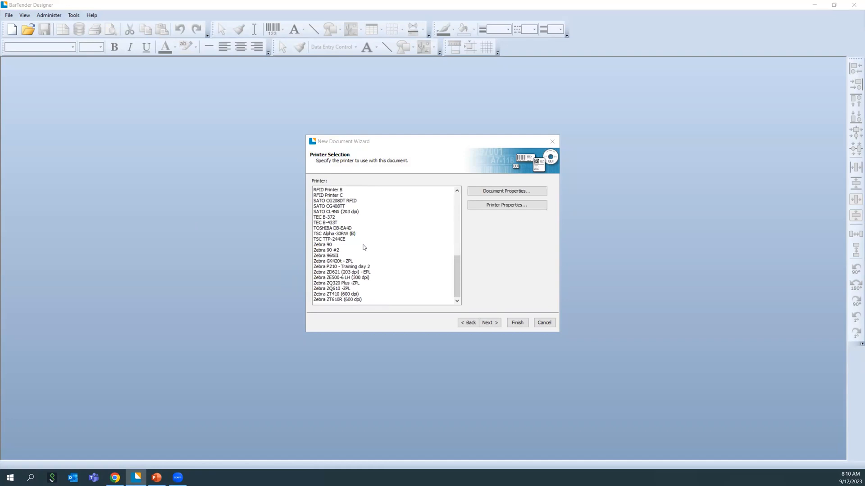
pyautogui.scroll(7, 364, 247)
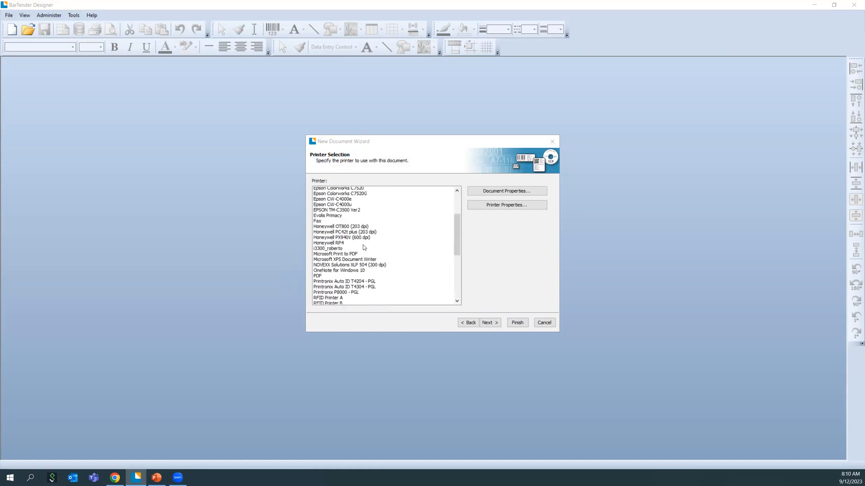
pyautogui.scroll(-3, 365, 247)
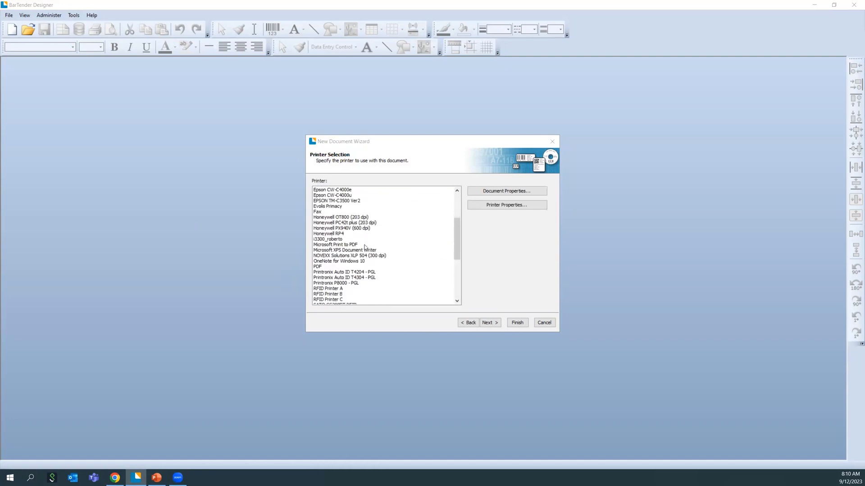
pyautogui.scroll(-1, 360, 261)
pyautogui.click(337, 272)
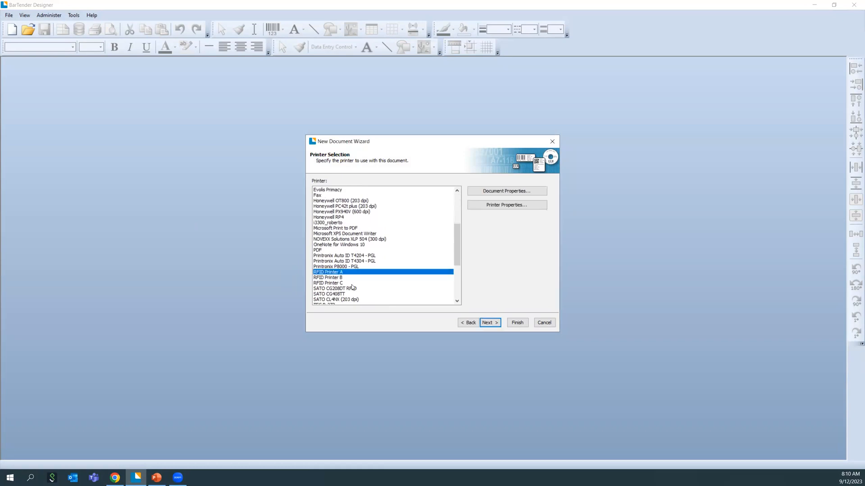
# Step: Keep the stock without unused material on the sides and choose Rectangle as the printed item shape
pyautogui.click(487, 322)
pyautogui.click(490, 323)
pyautogui.click(490, 323)
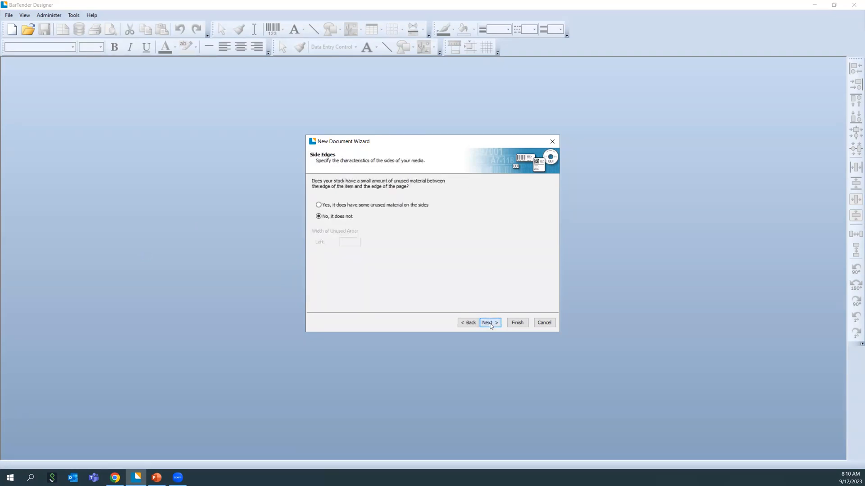
pyautogui.click(490, 323)
pyautogui.click(341, 193)
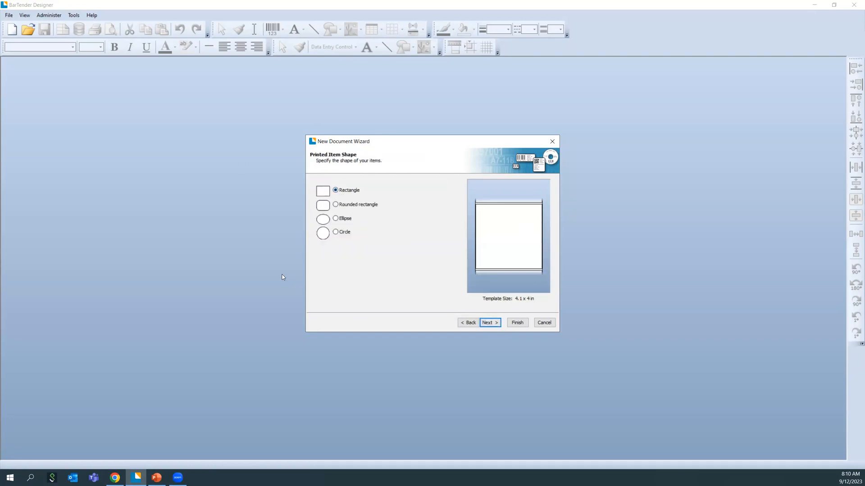
# Step: Set the template size to 3.5 in wide by 2.5 in high
pyautogui.click(492, 324)
pyautogui.doubleClick(367, 191)
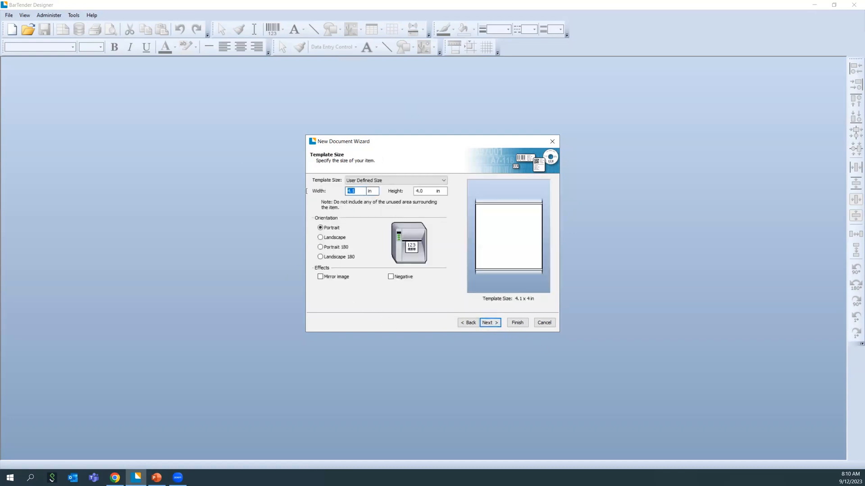
pyautogui.write('3.5')
pyautogui.press('Tab')
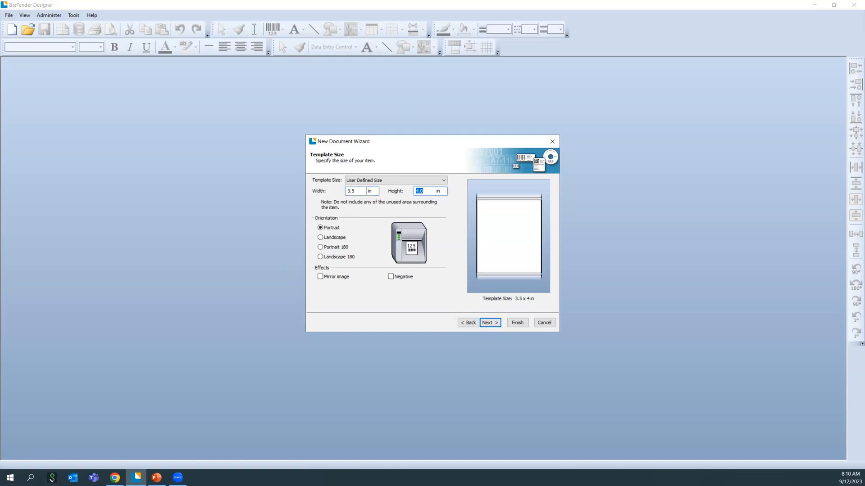
pyautogui.write('2.5')
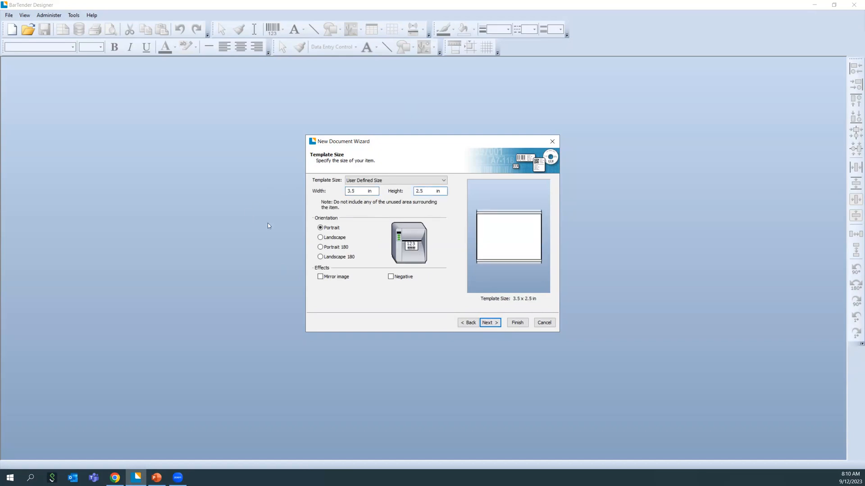
# Step: Preview the Landscape orientation with the Negative and Mirror image effects, and restore Portrait orientation without any effects
pyautogui.click(321, 238)
pyautogui.click(324, 278)
pyautogui.click(390, 277)
pyautogui.click(390, 277)
pyautogui.click(390, 277)
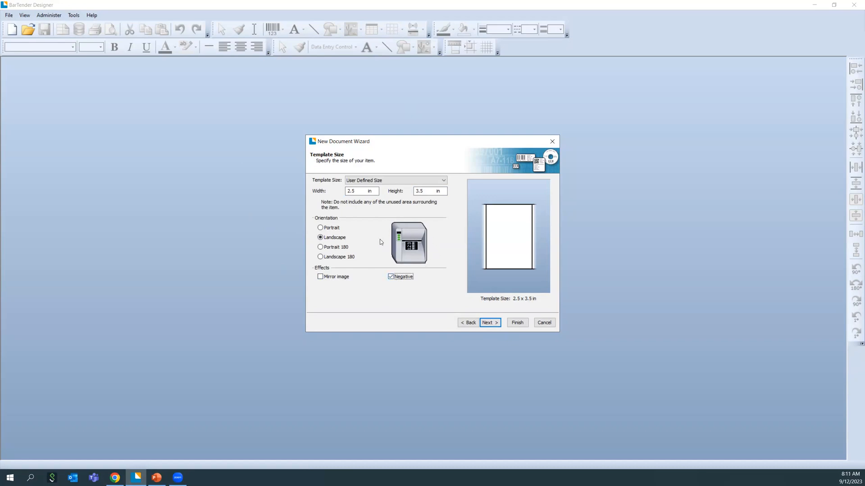
pyautogui.click(391, 277)
pyautogui.click(331, 277)
pyautogui.click(340, 276)
pyautogui.click(332, 228)
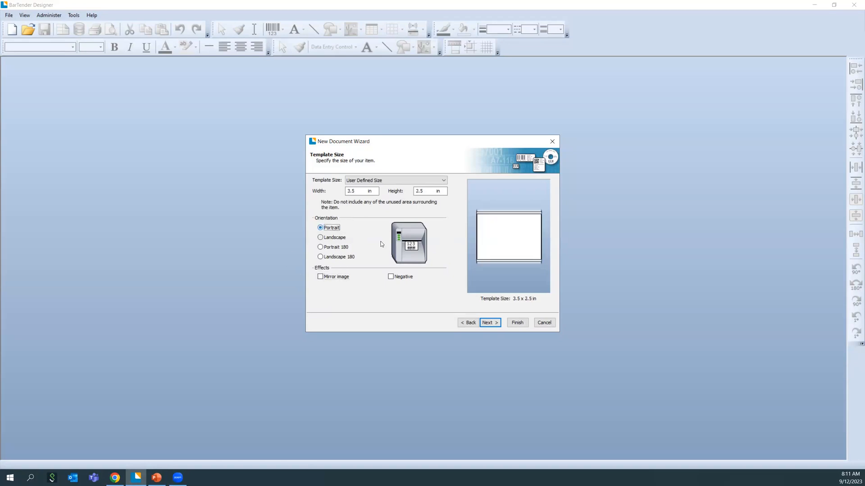
# Step: Leave the template background without color, picture or guide image and finish the wizard to create the document
pyautogui.click(496, 323)
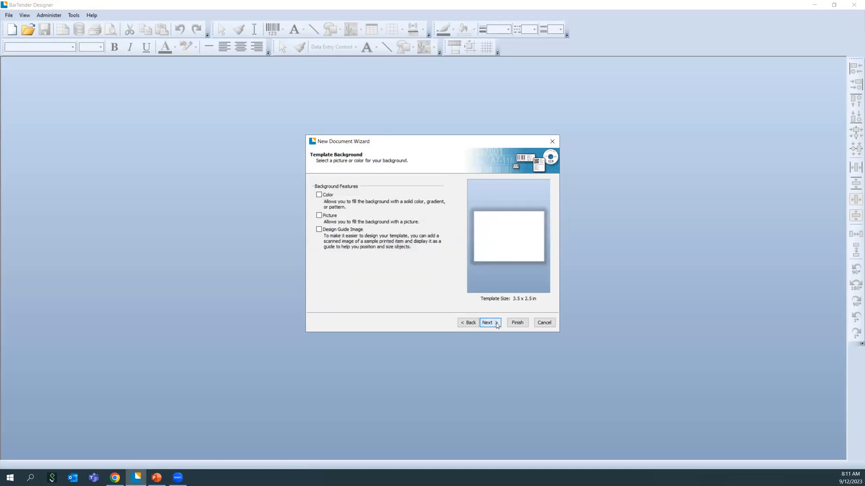
pyautogui.click(496, 323)
pyautogui.click(517, 322)
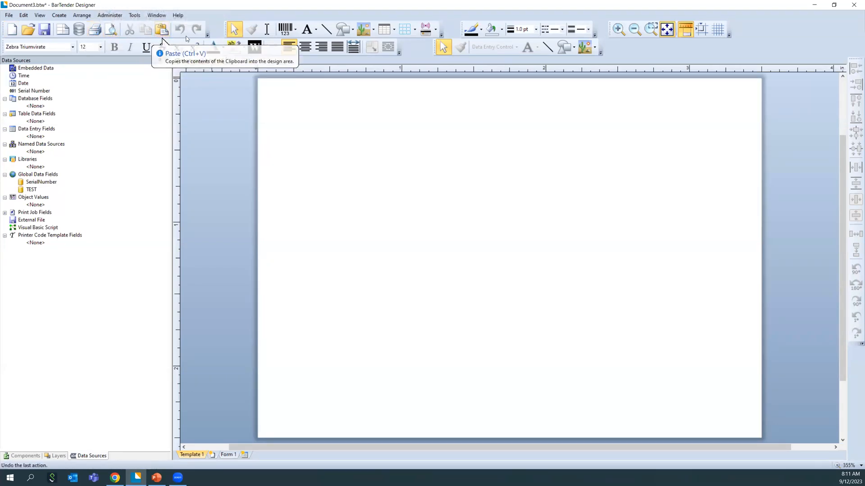
# Step: Add a GS1 DataMatrix (01)(90) barcode to the template and move it to about X 1.54 in, Y 0.69 in
pyautogui.click(296, 30)
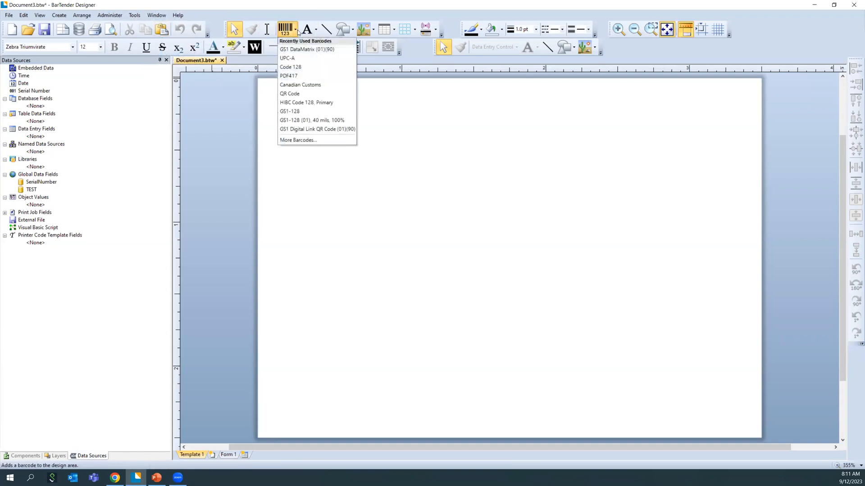
pyautogui.click(301, 140)
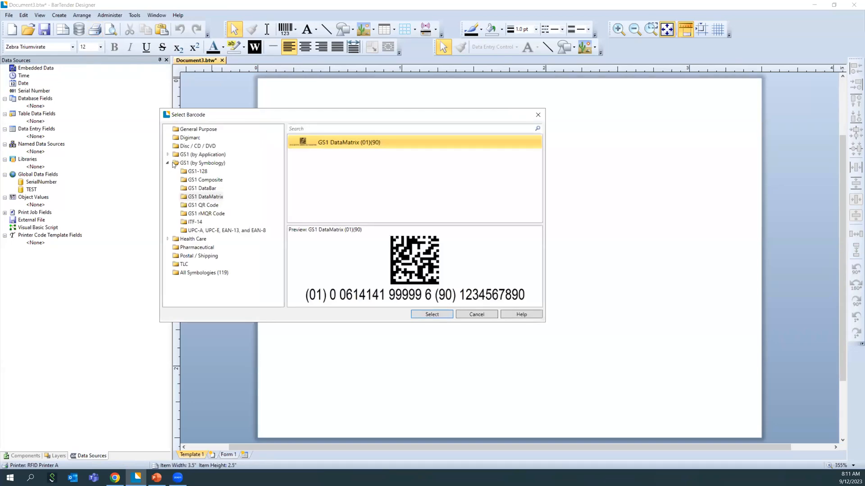
pyautogui.click(174, 164)
pyautogui.click(168, 162)
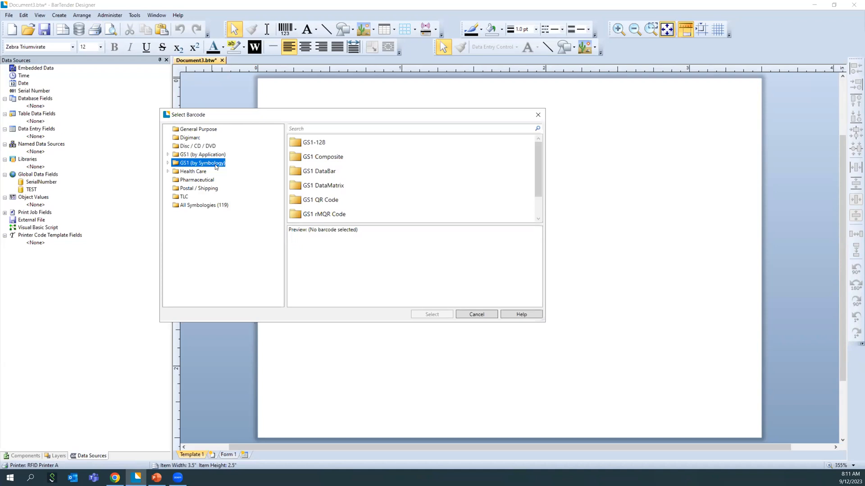
pyautogui.click(168, 162)
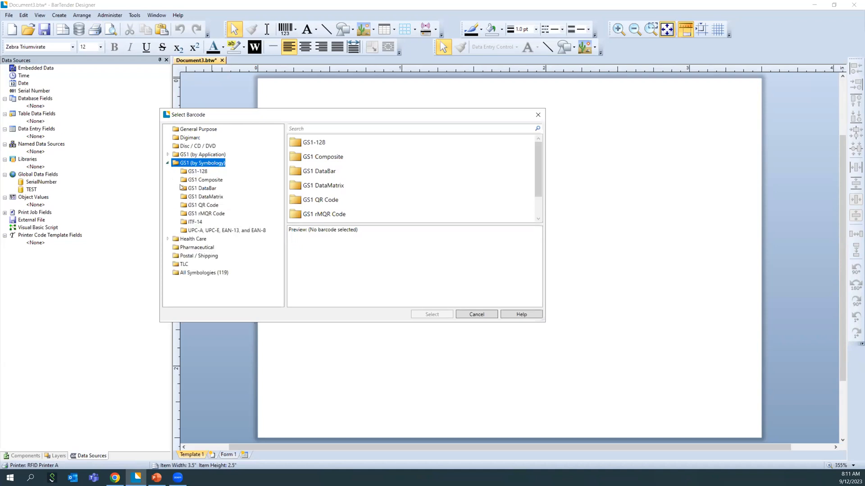
pyautogui.click(216, 197)
pyautogui.click(365, 143)
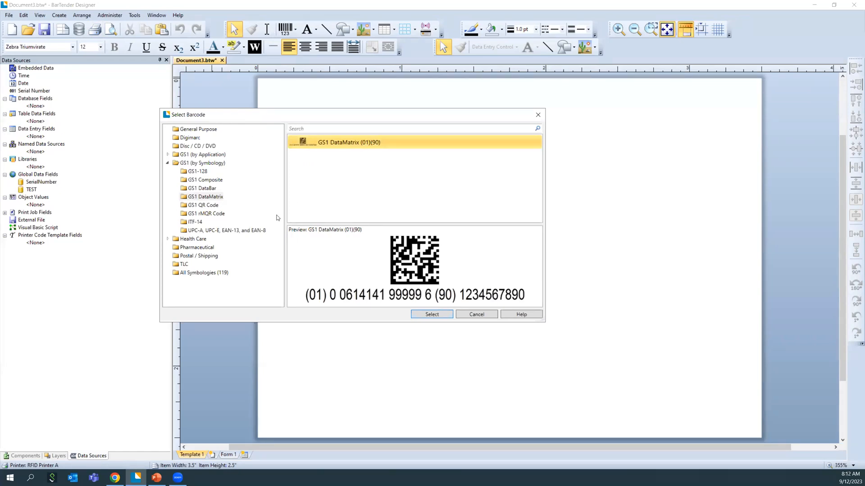
pyautogui.click(435, 314)
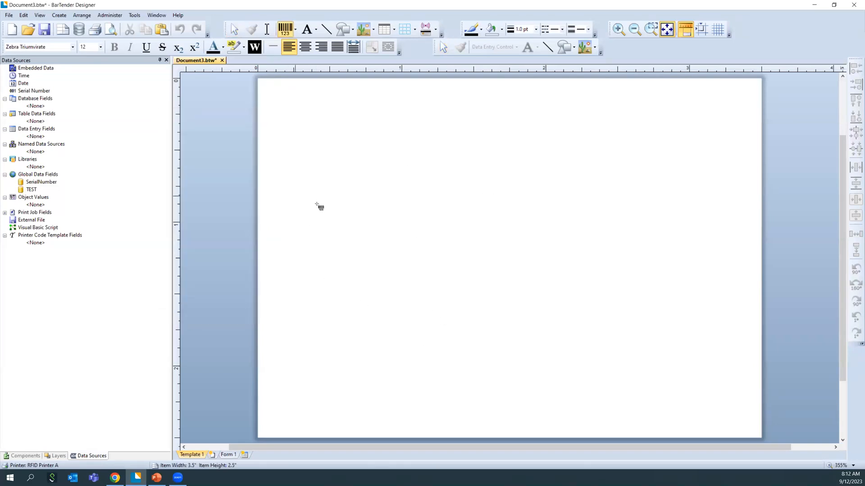
pyautogui.click(329, 183)
pyautogui.moveTo(361, 189); pyautogui.dragTo(556, 221)
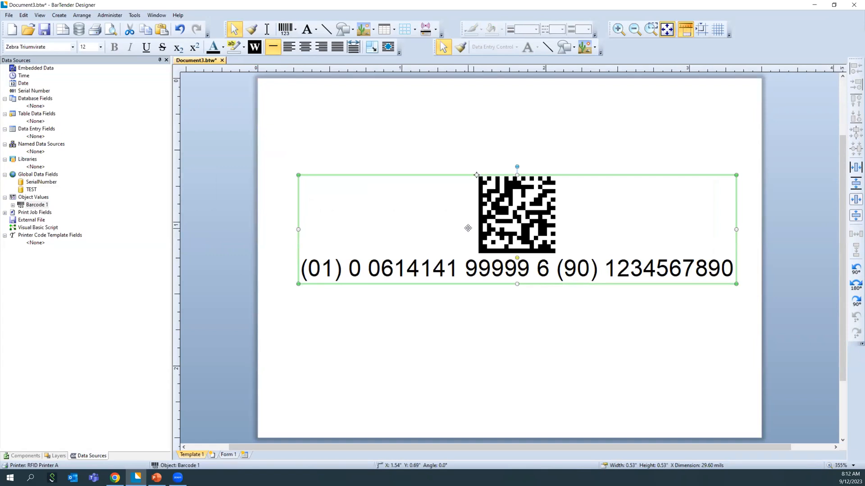
# Step: Set the placement of the barcode's human-readable text to Right and move the barcode toward the template's upper-left corner
pyautogui.doubleClick(513, 211)
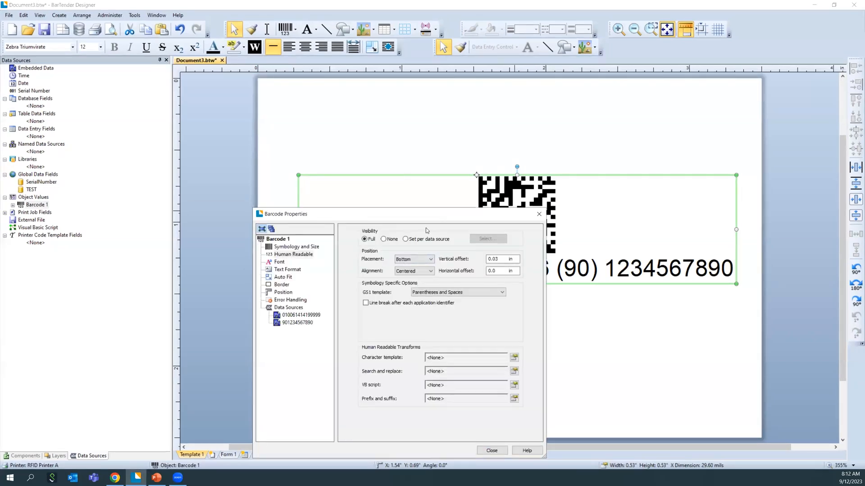
pyautogui.moveTo(423, 214); pyautogui.dragTo(491, 365)
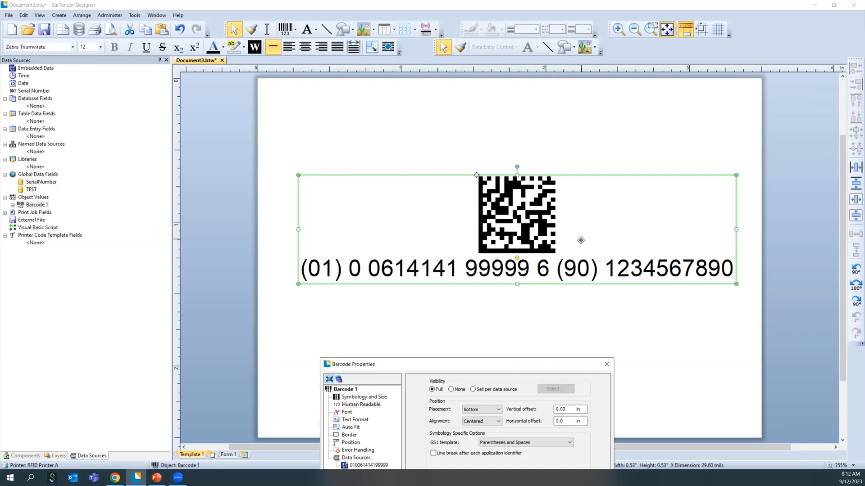
pyautogui.moveTo(522, 367); pyautogui.dragTo(515, 291)
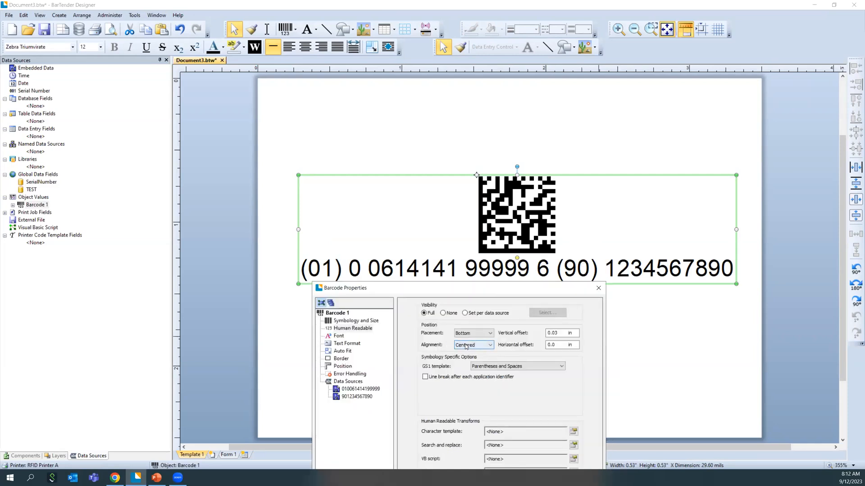
pyautogui.click(481, 334)
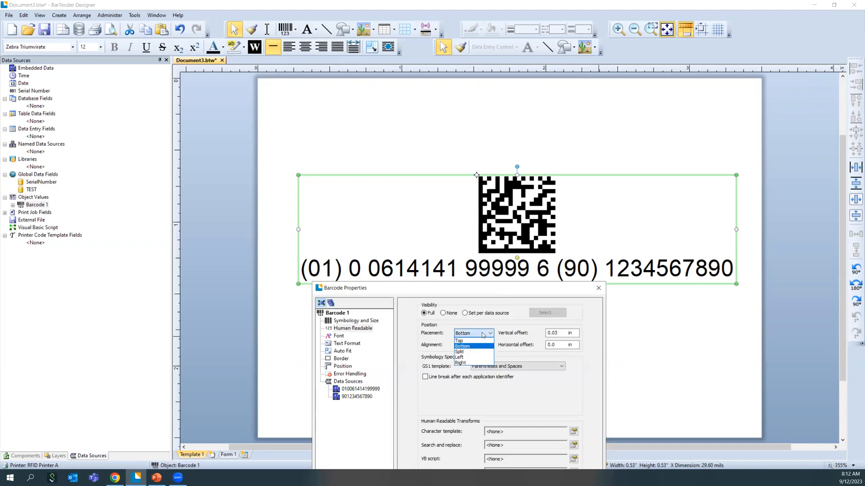
pyautogui.click(466, 363)
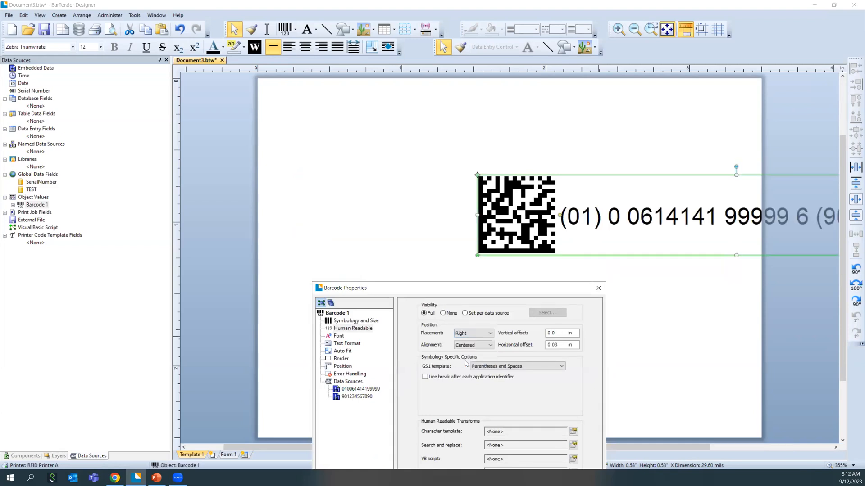
pyautogui.moveTo(622, 202); pyautogui.dragTo(461, 177)
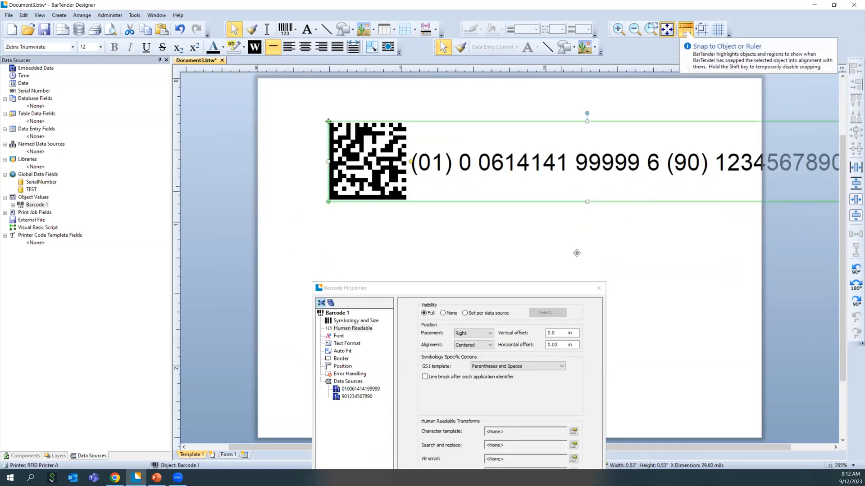
# Step: Enable a line break after each application identifier and set the human-readable GS1 template to Parentheses Only
pyautogui.moveTo(457, 290); pyautogui.dragTo(463, 234)
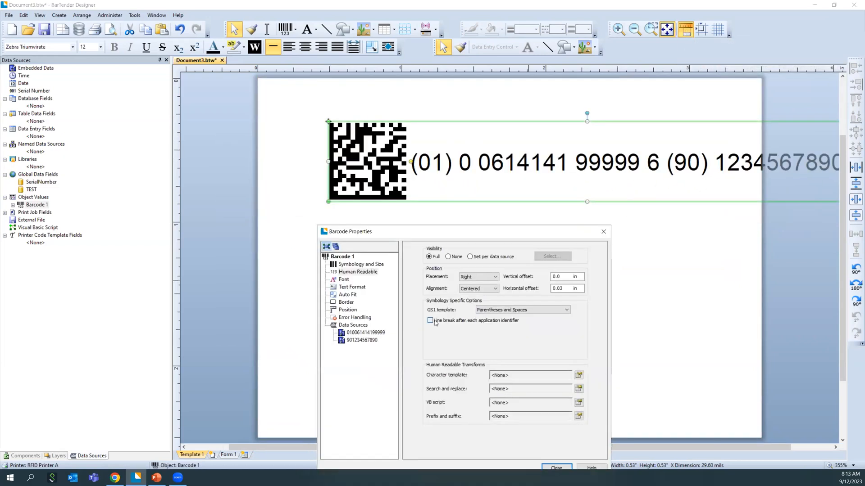
pyautogui.click(430, 321)
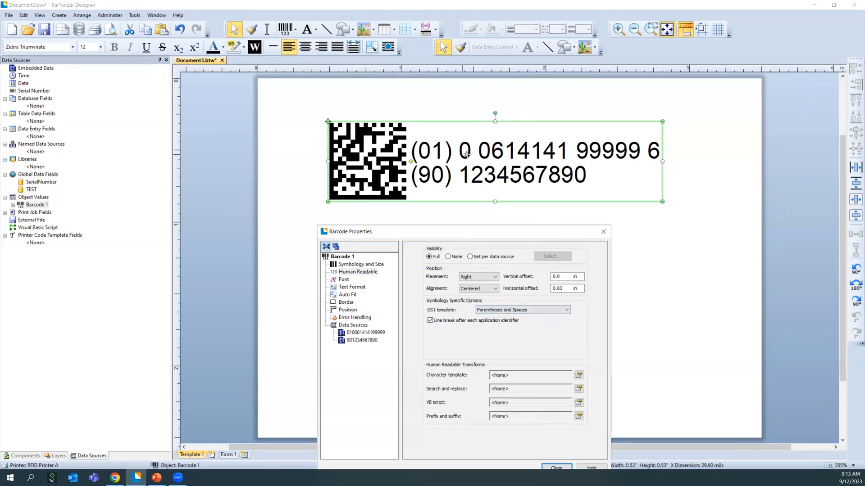
pyautogui.click(521, 310)
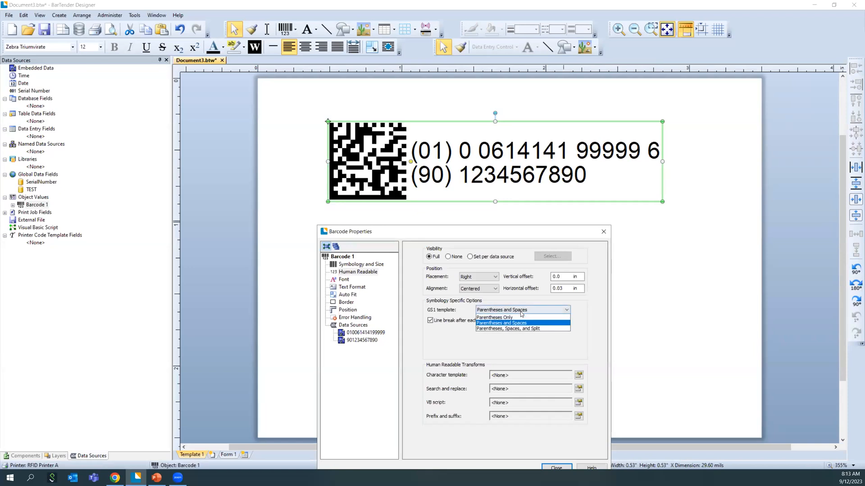
pyautogui.click(513, 324)
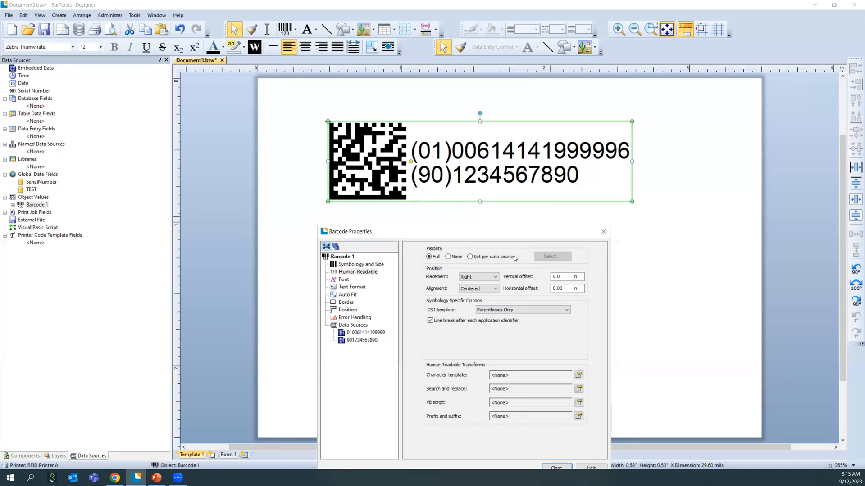
# Step: Delete both existing data sources of the barcode and start the GS1 Application Identifier Data Source Wizard
pyautogui.click(359, 333)
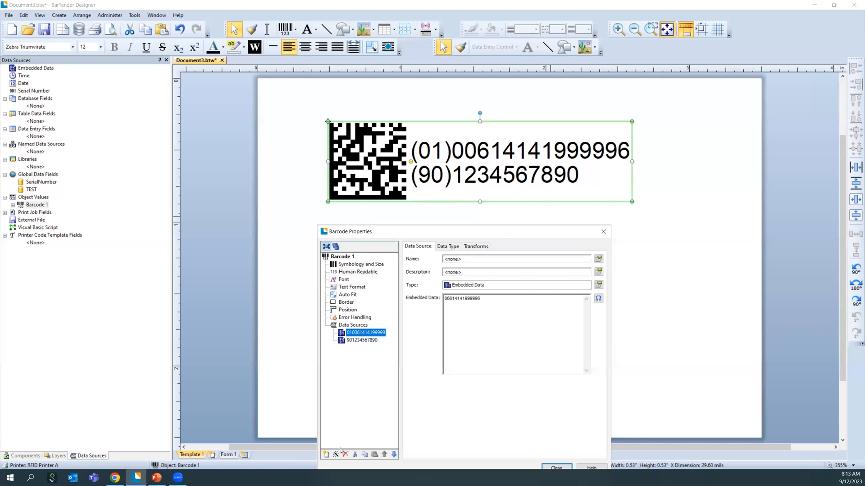
pyautogui.click(345, 454)
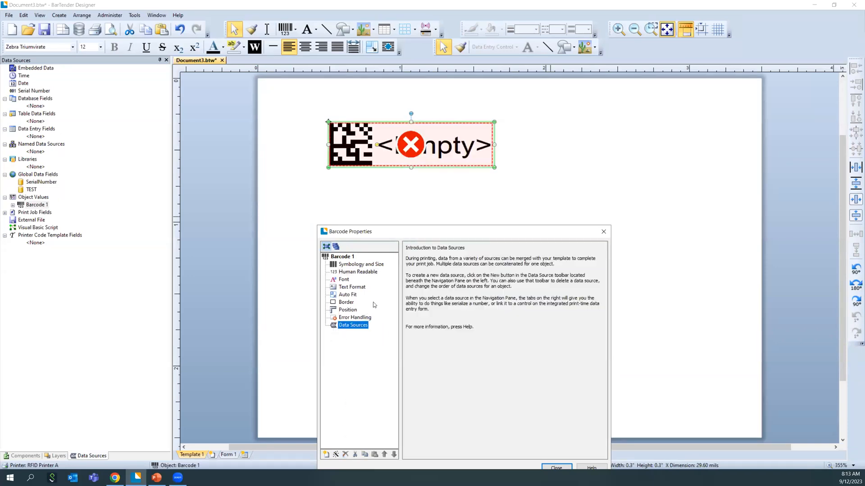
pyautogui.click(340, 266)
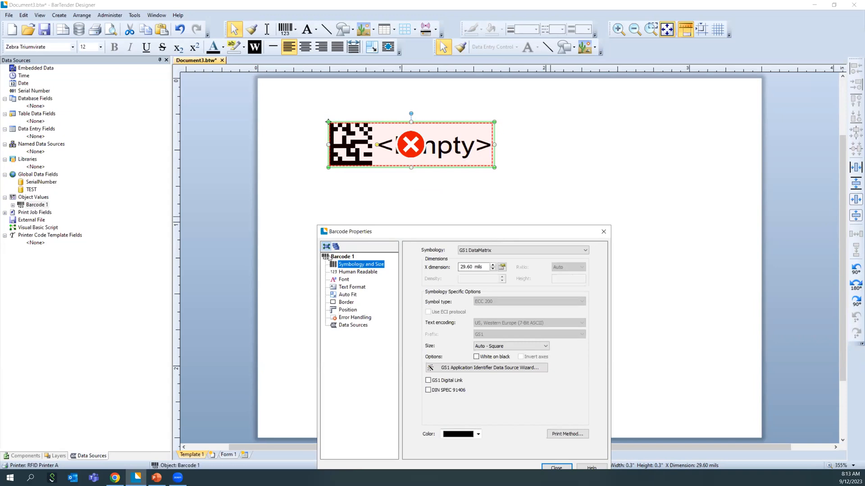
pyautogui.click(475, 368)
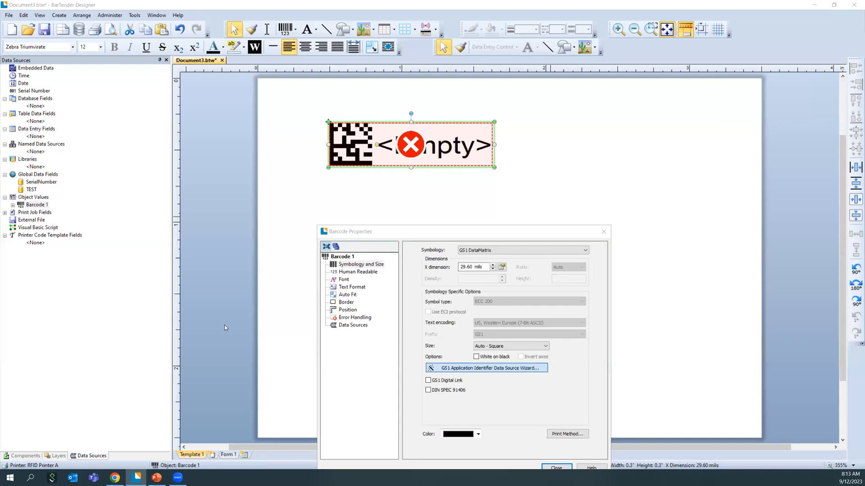
# Step: Add application identifier 01, Identification of a Trade Item (GTIN), as Embedded Data with the default sample text
pyautogui.click(467, 300)
pyautogui.click(453, 293)
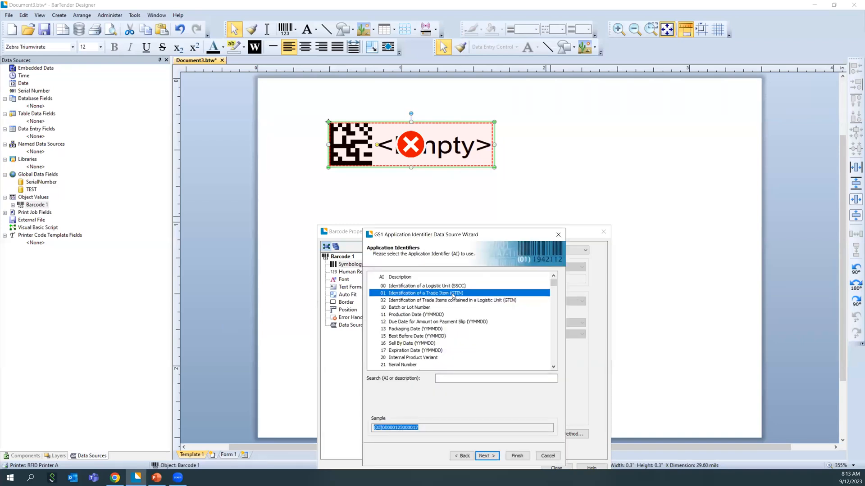
pyautogui.click(481, 456)
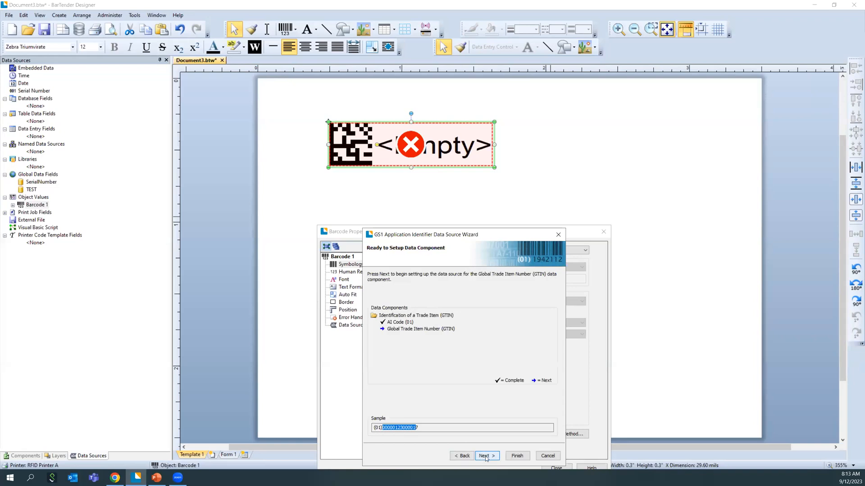
pyautogui.click(485, 457)
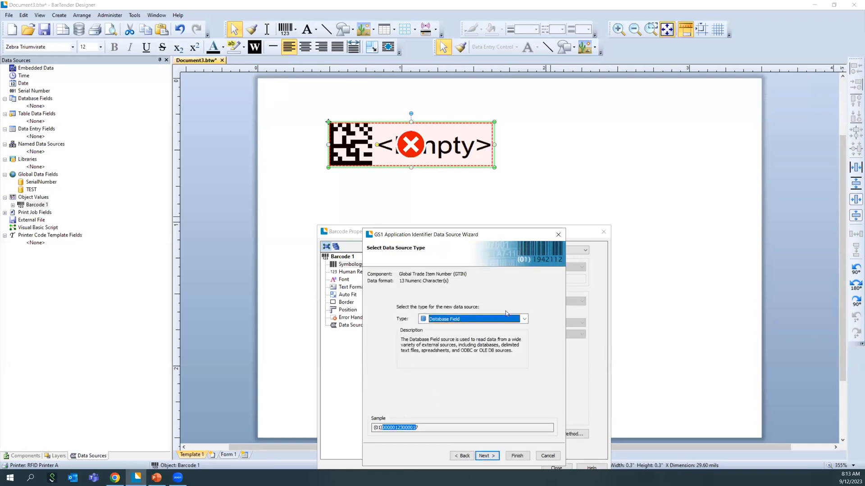
pyautogui.click(516, 321)
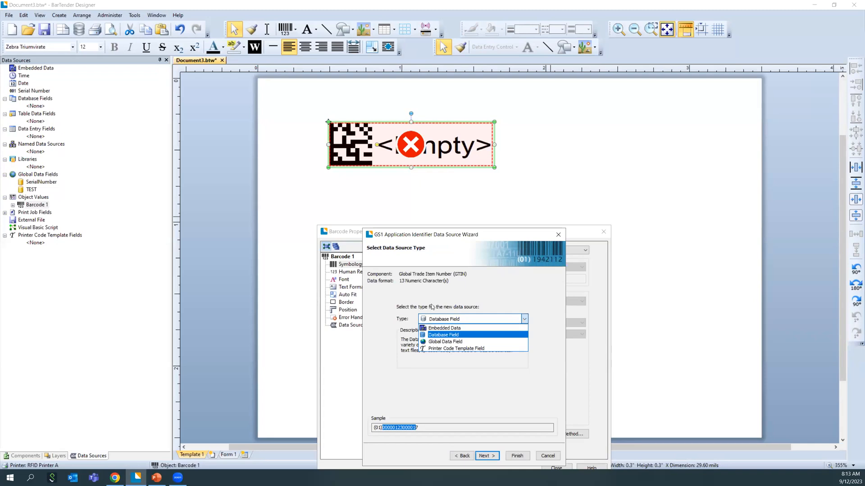
pyautogui.click(467, 331)
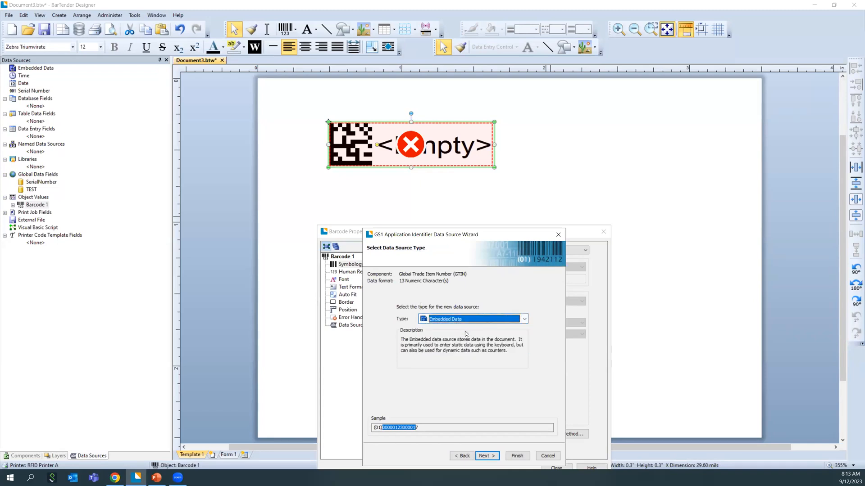
pyautogui.click(486, 455)
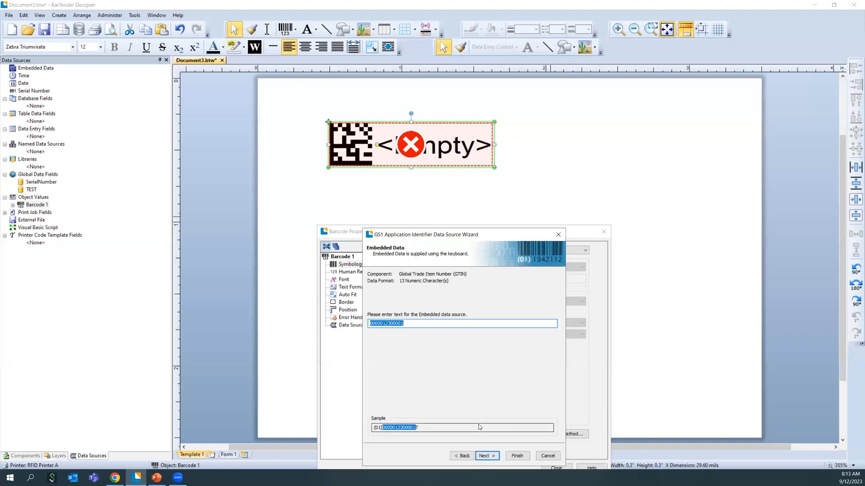
pyautogui.click(487, 456)
# Step: Append another application identifier, searching the list for "lot" and choosing 10, Batch or Lot Number
pyautogui.click(420, 291)
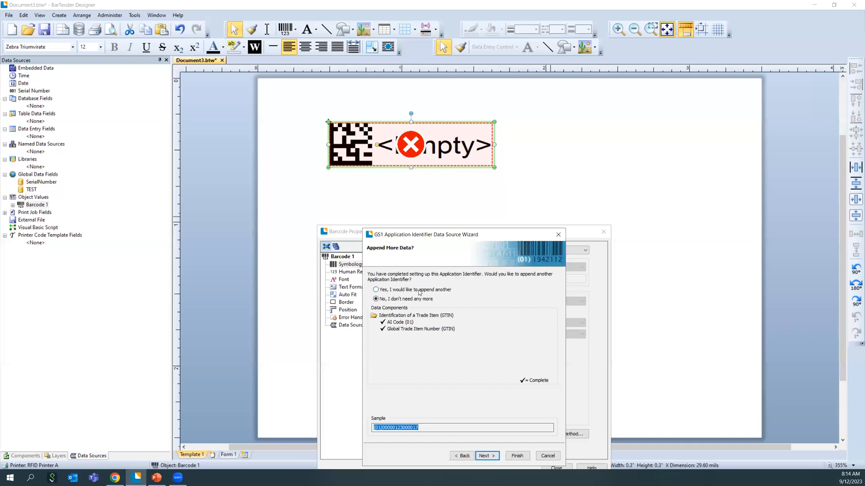
pyautogui.click(494, 457)
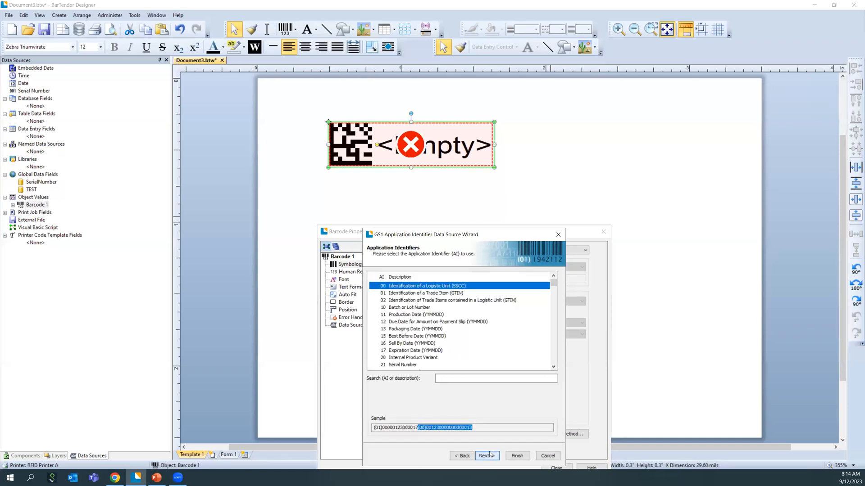
pyautogui.scroll(-20, 444, 323)
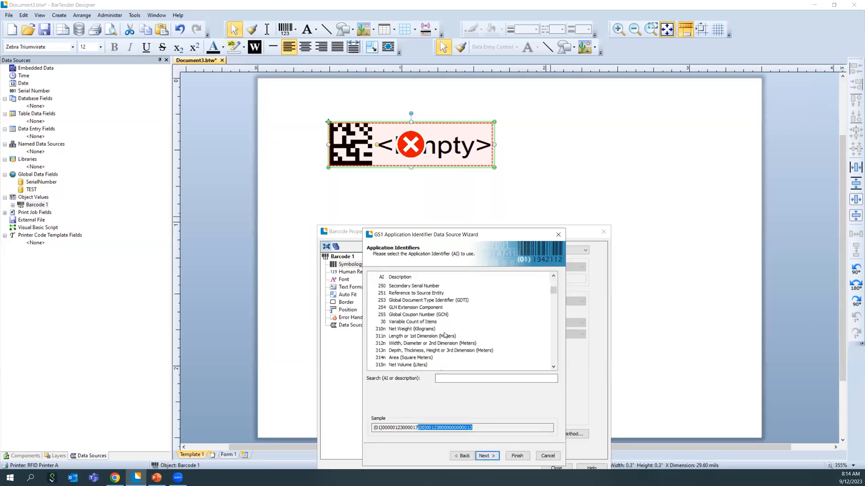
pyautogui.scroll(-7, 445, 340)
pyautogui.scroll(-20, 445, 341)
pyautogui.scroll(-15, 451, 366)
pyautogui.click(464, 379)
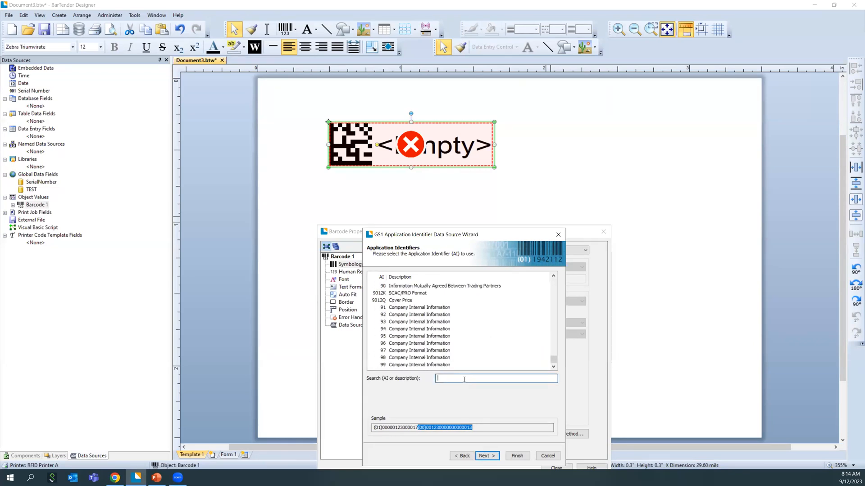
pyautogui.write('lot')
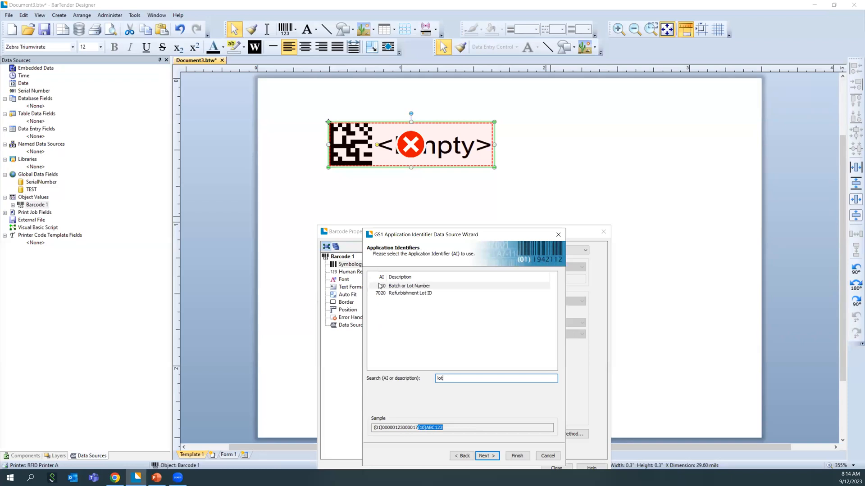
pyautogui.click(444, 287)
pyautogui.click(488, 457)
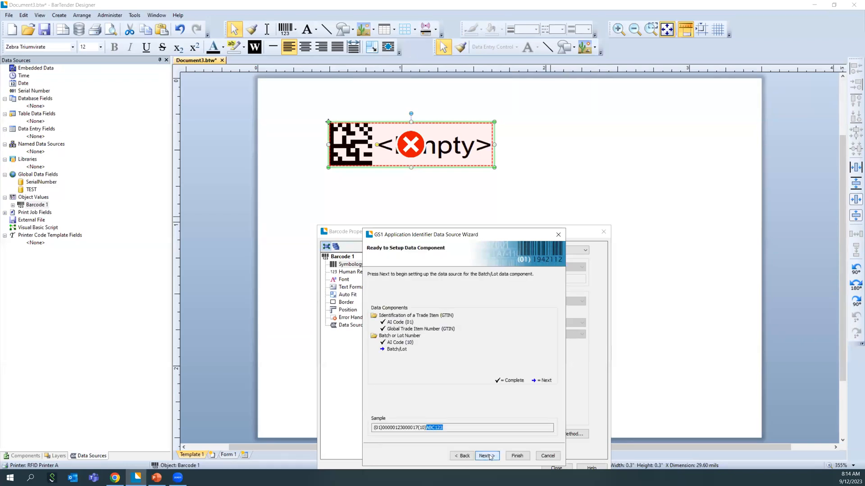
# Step: Supply the Batch/Lot component as Embedded Data with the default sample text ABC123
pyautogui.click(491, 457)
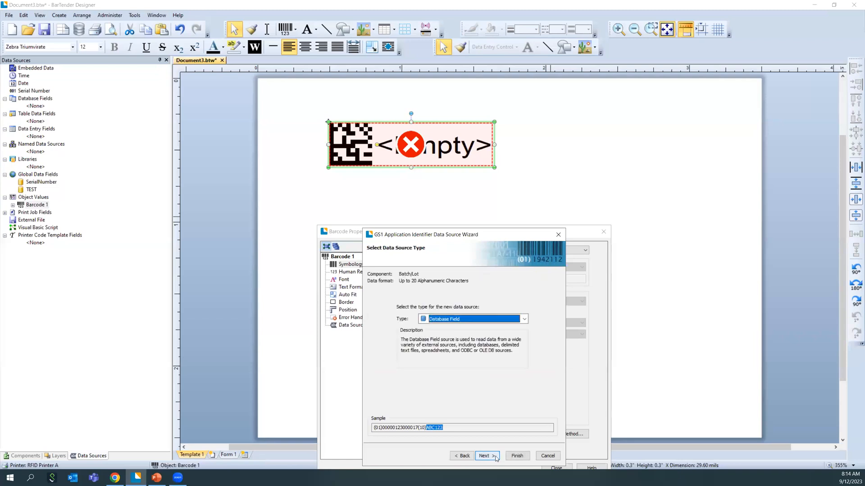
pyautogui.click(524, 319)
pyautogui.click(471, 330)
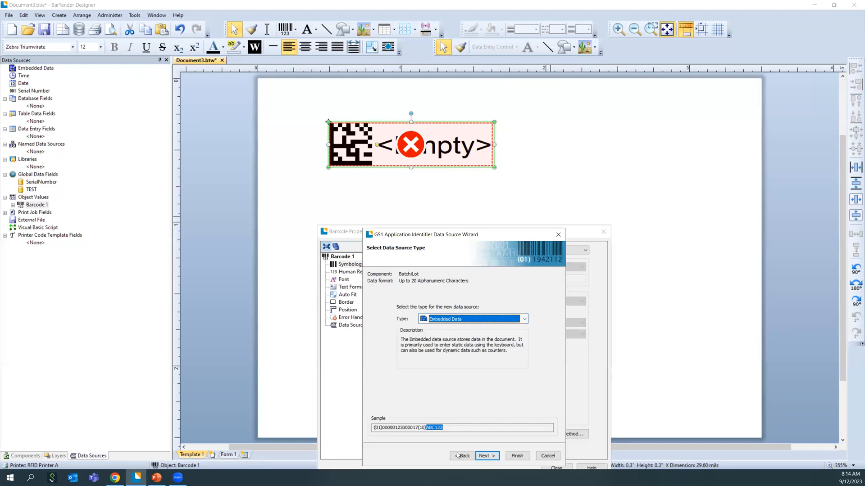
pyautogui.click(496, 457)
pyautogui.click(488, 457)
# Step: Append application identifier 21, Serial Number, as Embedded Data with the default sample value 1
pyautogui.click(381, 290)
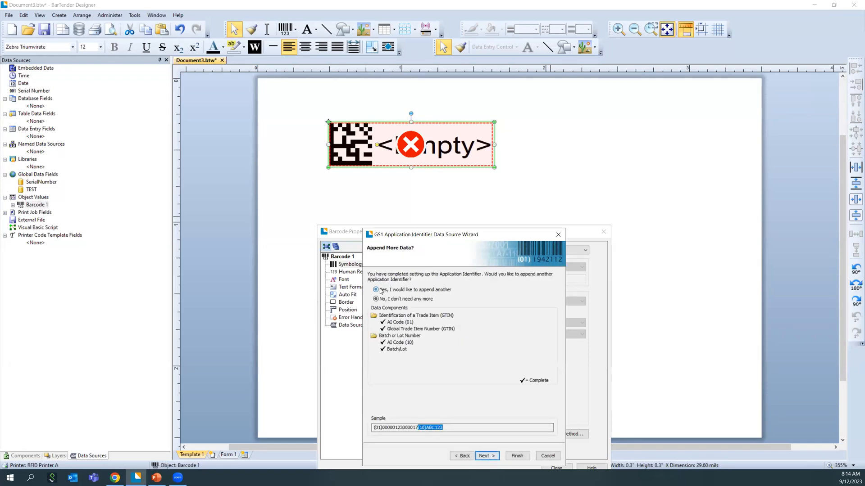
pyautogui.click(492, 457)
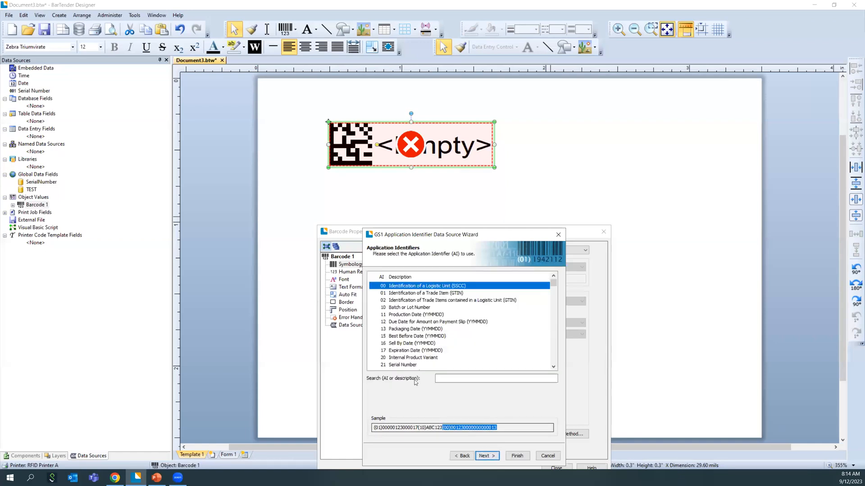
pyautogui.click(394, 365)
pyautogui.click(487, 455)
pyautogui.click(489, 456)
pyautogui.click(506, 320)
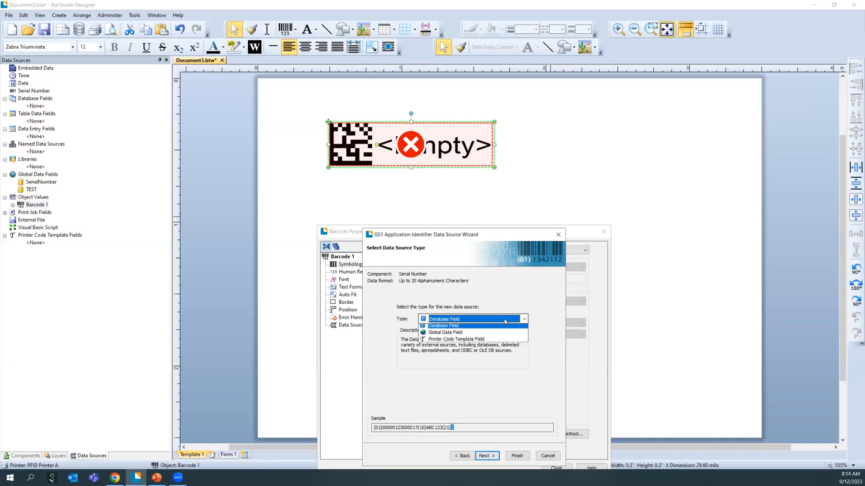
pyautogui.click(480, 330)
pyautogui.click(494, 457)
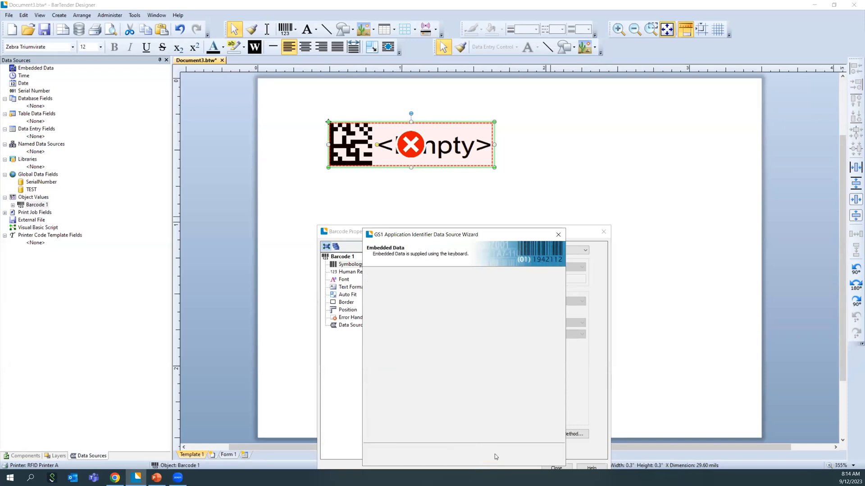
pyautogui.click(486, 456)
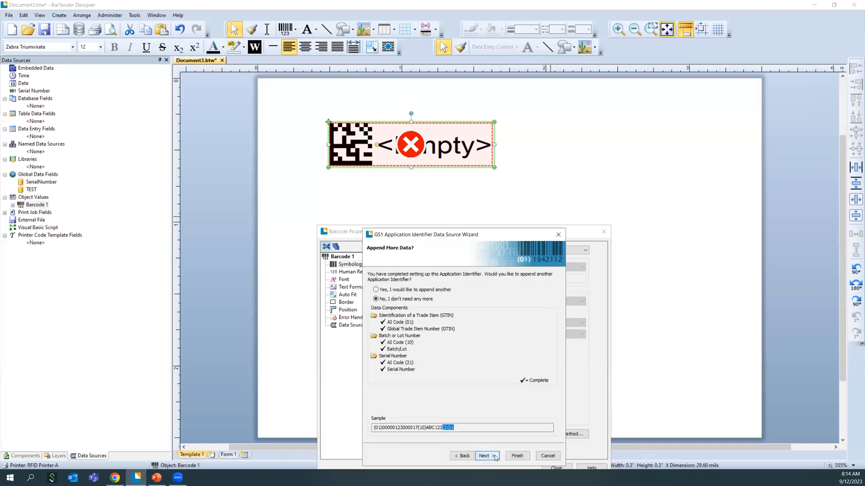
pyautogui.click(487, 455)
# Step: Append application identifier 00, Identification of a Logistic Unit (SSCC), finish the wizard, and undo its data sources
pyautogui.click(386, 290)
pyautogui.click(488, 456)
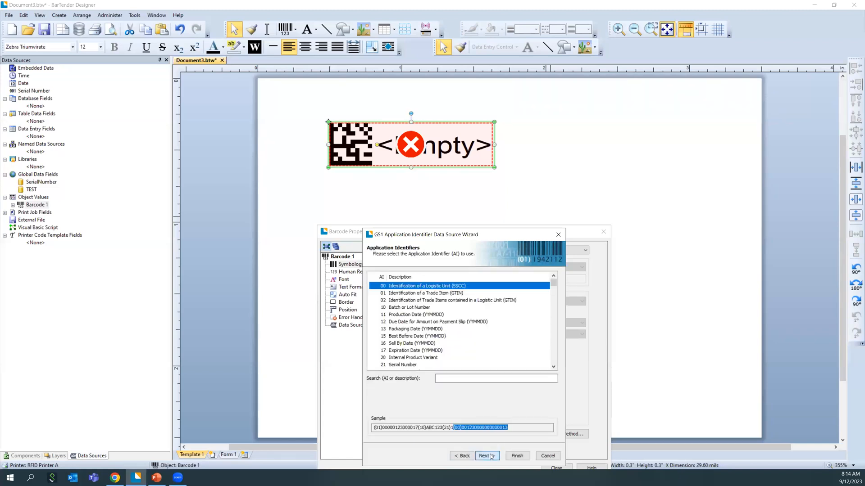
pyautogui.click(517, 458)
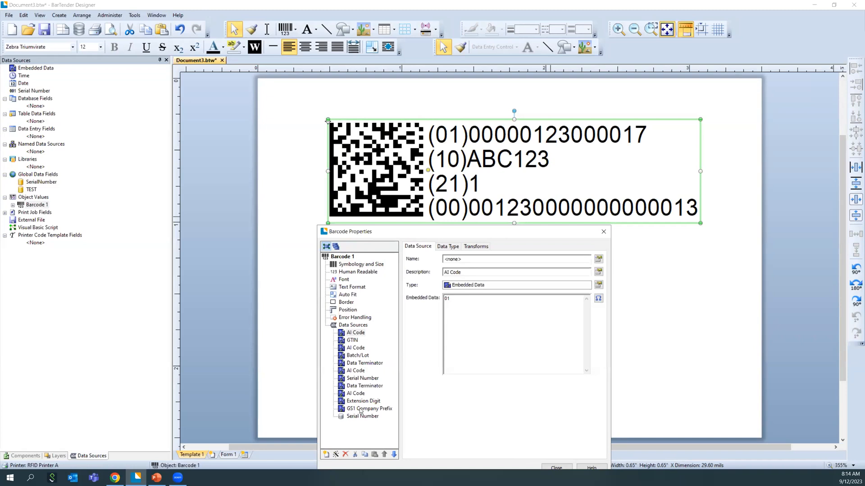
pyautogui.hotkey('ctrl', 'z')
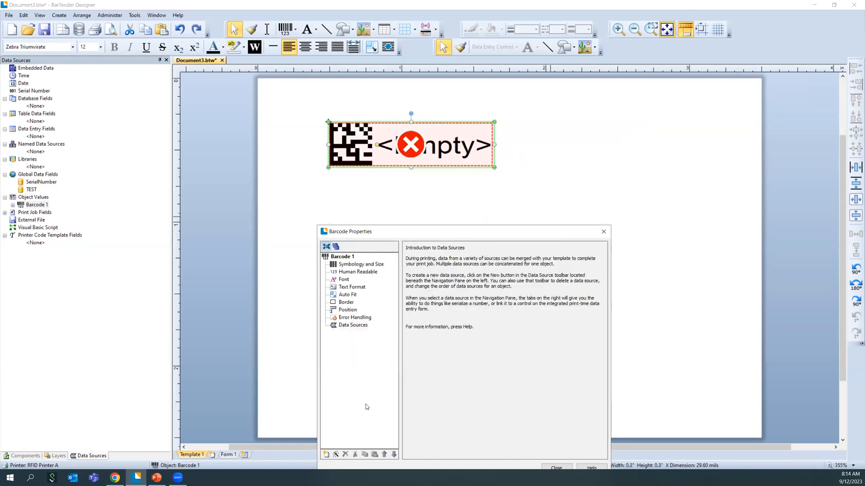
# Step: Restart the GS1 Application Identifier Data Source Wizard and add identifier 01, Identification of a Trade Item (GTIN), as Embedded Data with the default text
pyautogui.click(361, 264)
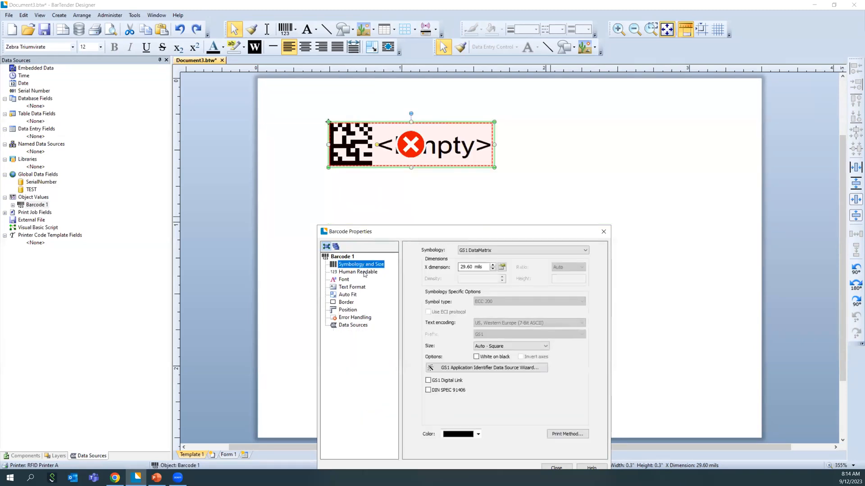
pyautogui.click(505, 371)
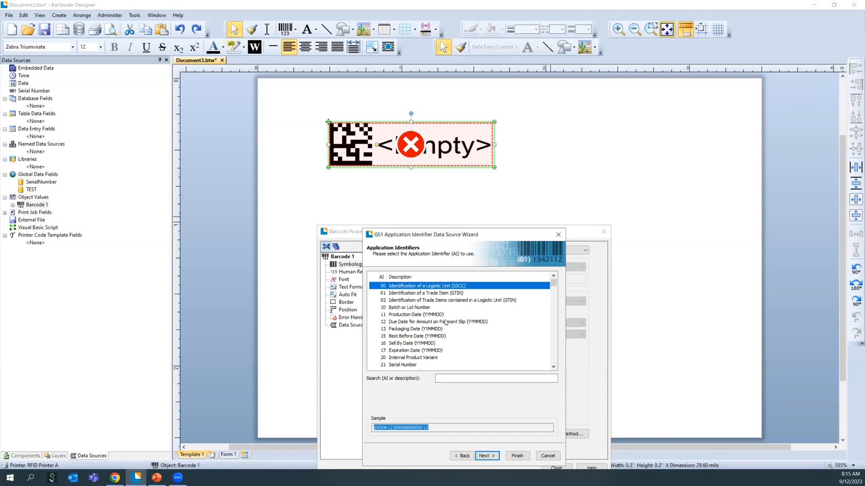
pyautogui.click(459, 294)
pyautogui.click(489, 456)
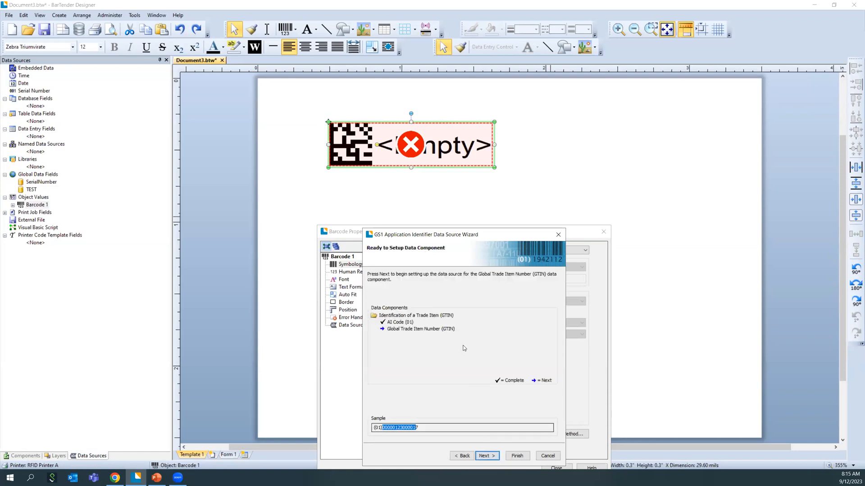
pyautogui.click(487, 456)
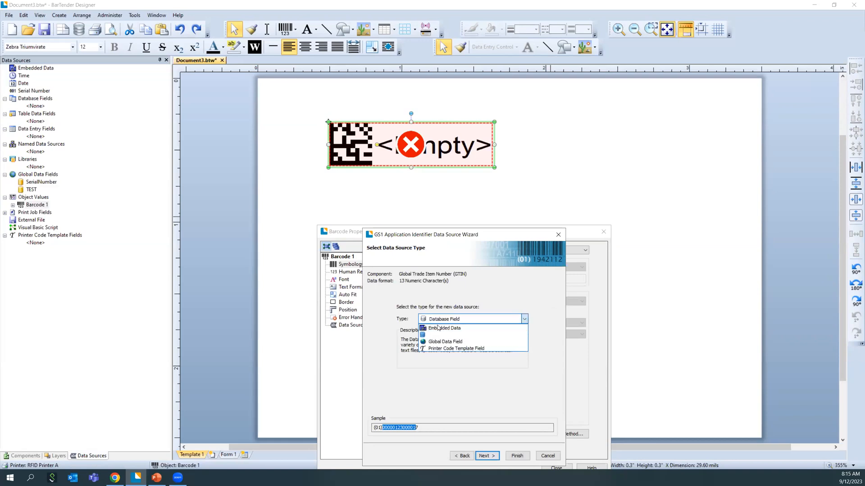
pyautogui.click(486, 456)
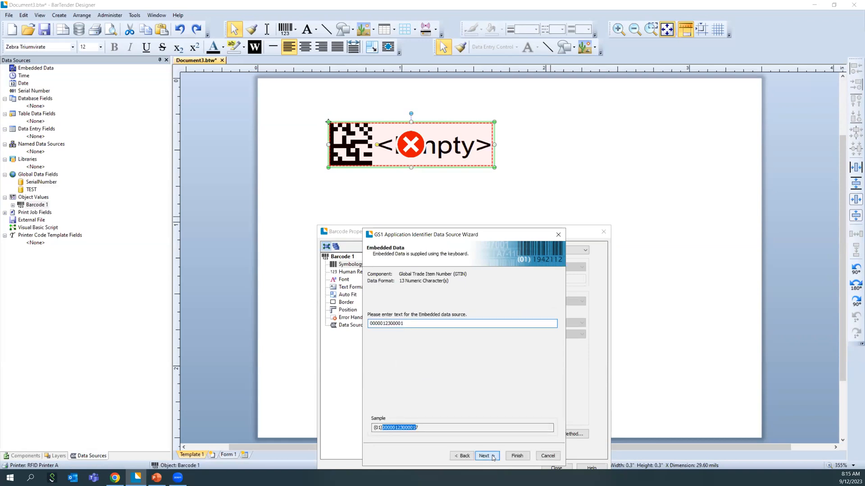
pyautogui.click(487, 456)
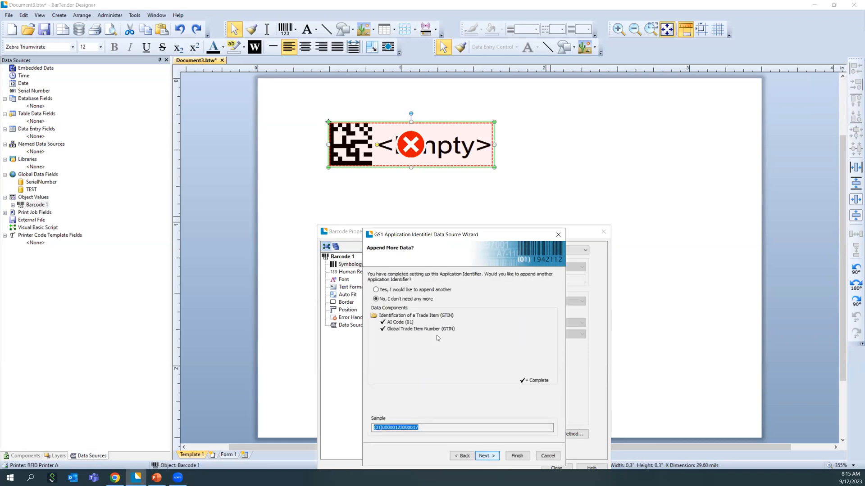
# Step: Append application identifier 10, Batch or Lot Number, as Embedded Data with the default sample text ABC123
pyautogui.click(401, 292)
pyautogui.click(487, 456)
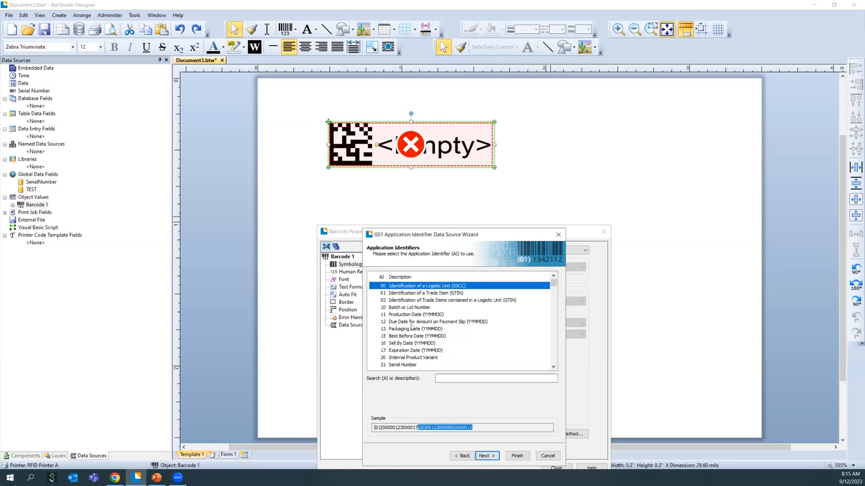
pyautogui.doubleClick(413, 308)
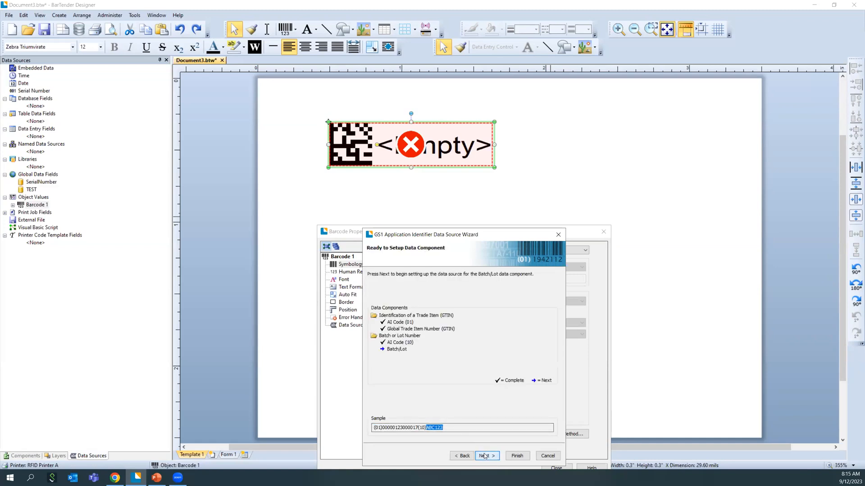
pyautogui.click(487, 457)
pyautogui.click(467, 317)
pyautogui.click(468, 336)
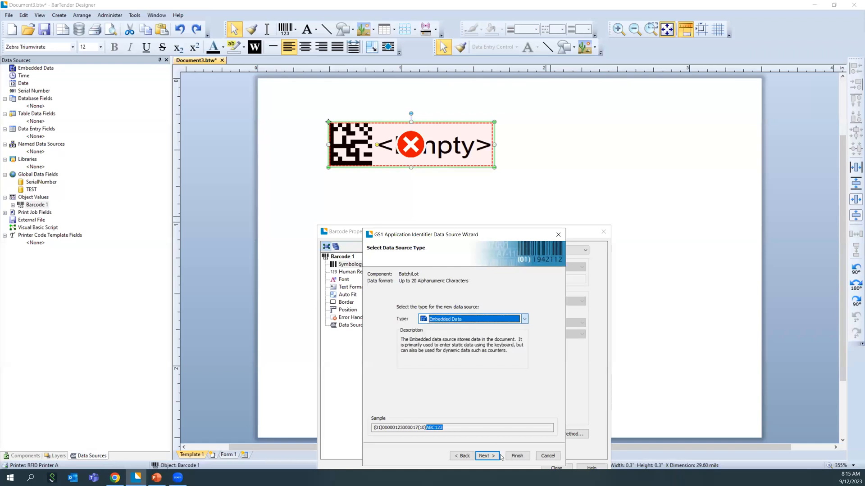
pyautogui.click(487, 456)
pyautogui.click(487, 457)
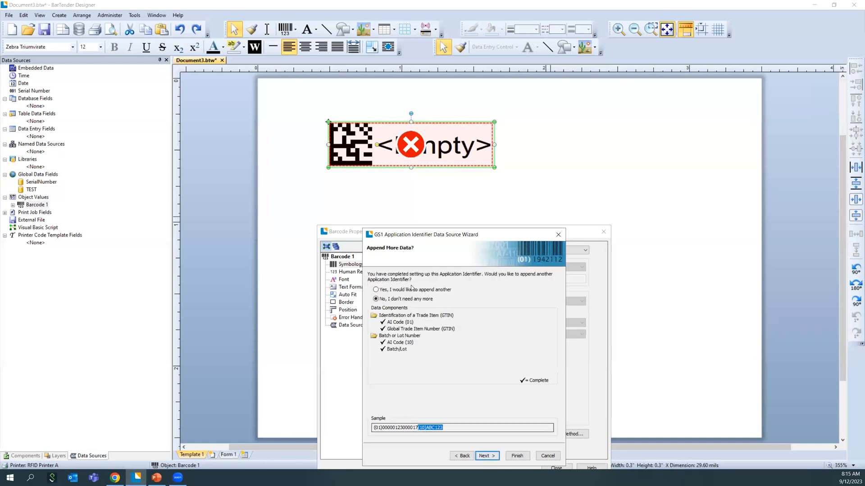
# Step: Append application identifier 21, Serial Number, as Embedded Data with the default value 1 and finish the wizard without adding more
pyautogui.click(490, 456)
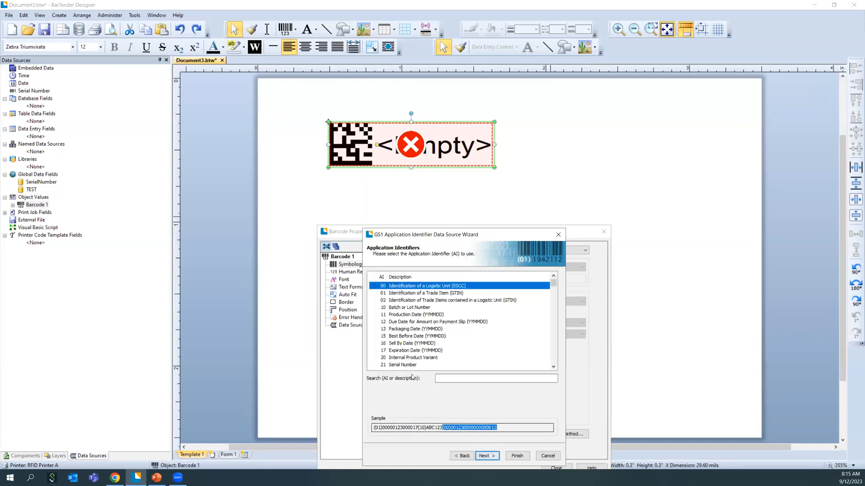
pyautogui.click(495, 456)
pyautogui.click(494, 456)
pyautogui.click(456, 319)
pyautogui.click(456, 329)
pyautogui.click(495, 456)
pyautogui.click(497, 458)
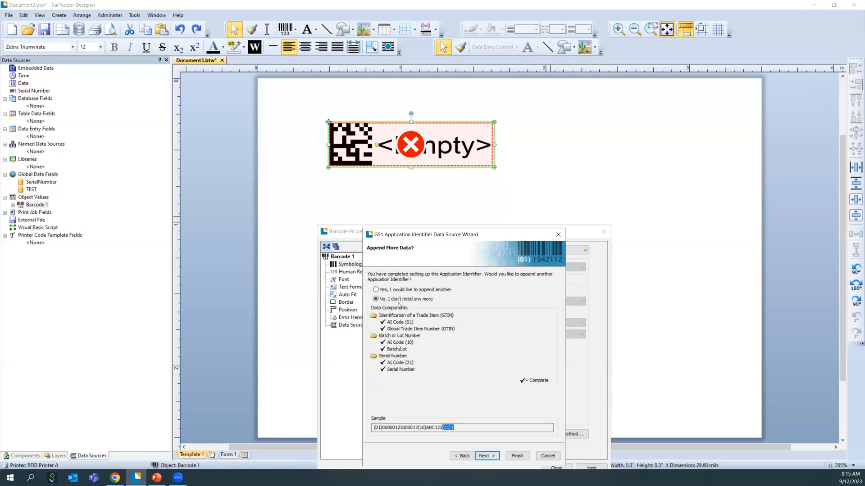
pyautogui.click(518, 456)
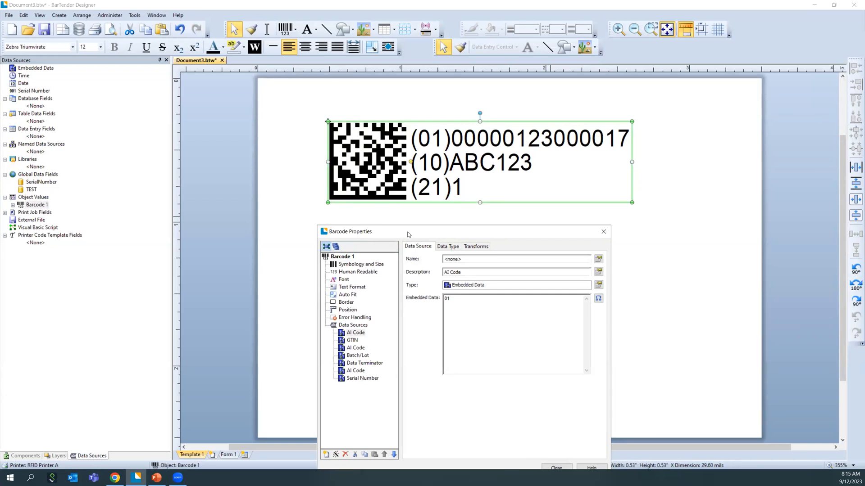
# Step: Name the barcode's GTIN data source GTIN to make it a named data source
pyautogui.click(354, 341)
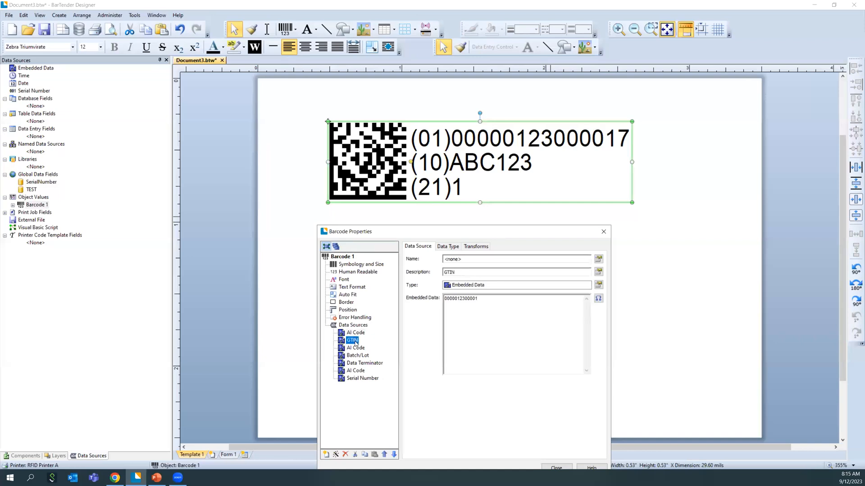
pyautogui.click(599, 259)
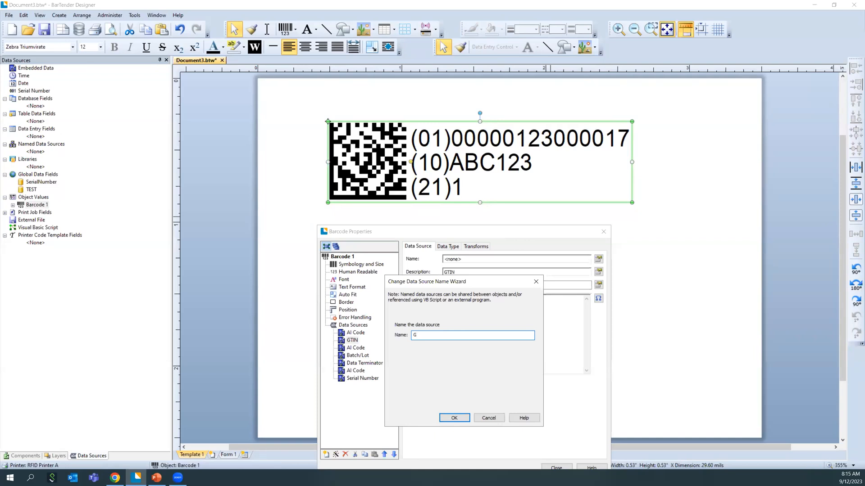
pyautogui.write('GTIN')
pyautogui.click(454, 418)
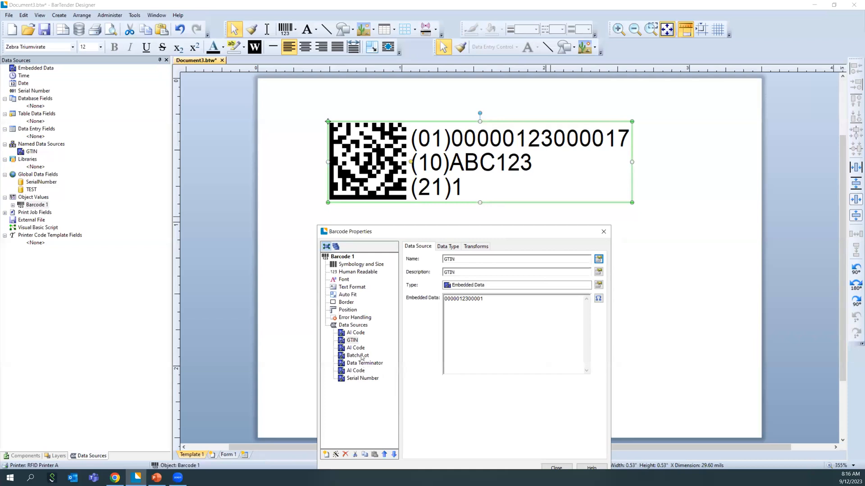
# Step: Name the barcode's Batch/Lot data source LOT
pyautogui.click(362, 356)
pyautogui.click(598, 259)
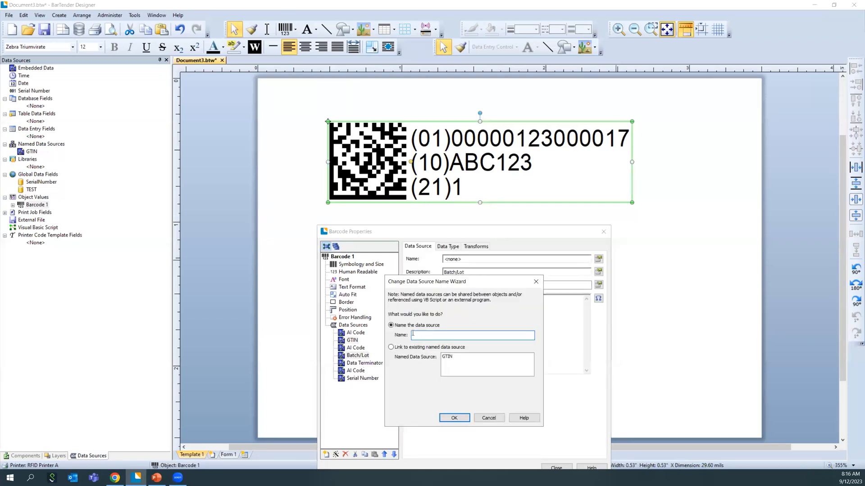
pyautogui.click(454, 418)
# Step: Name the barcode's Serial Number data source SERIAL and close the barcode properties
pyautogui.click(363, 379)
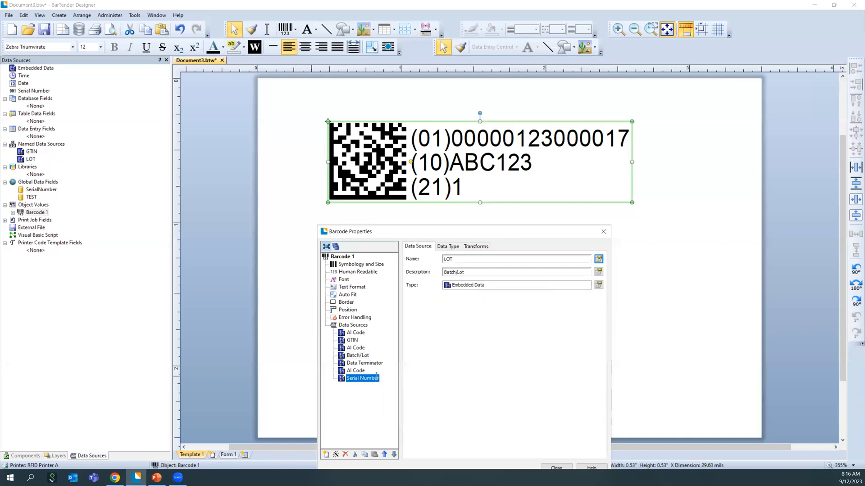
pyautogui.click(598, 259)
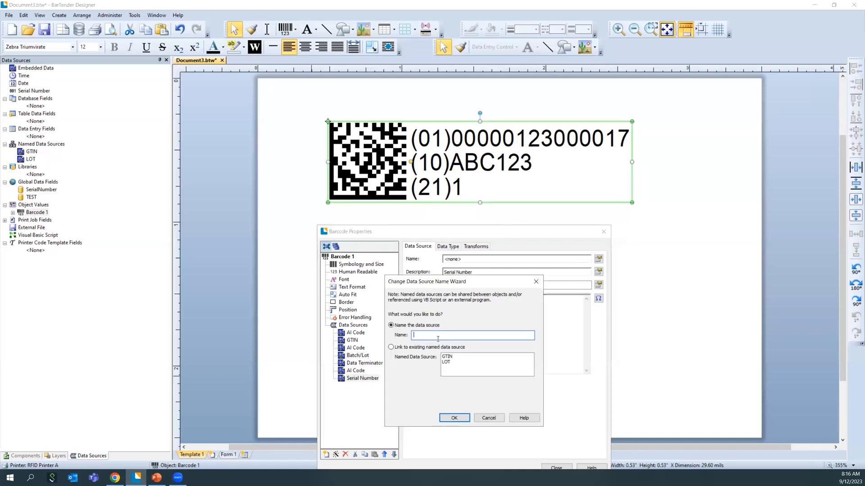
pyautogui.click(455, 418)
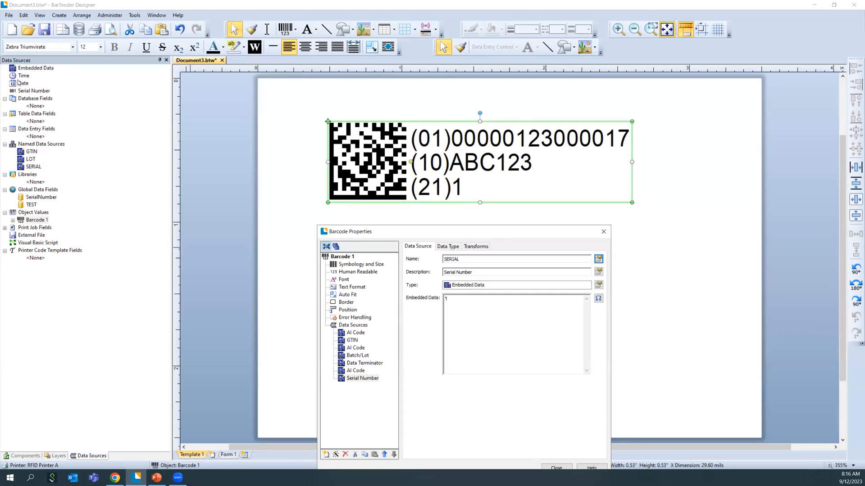
pyautogui.click(603, 235)
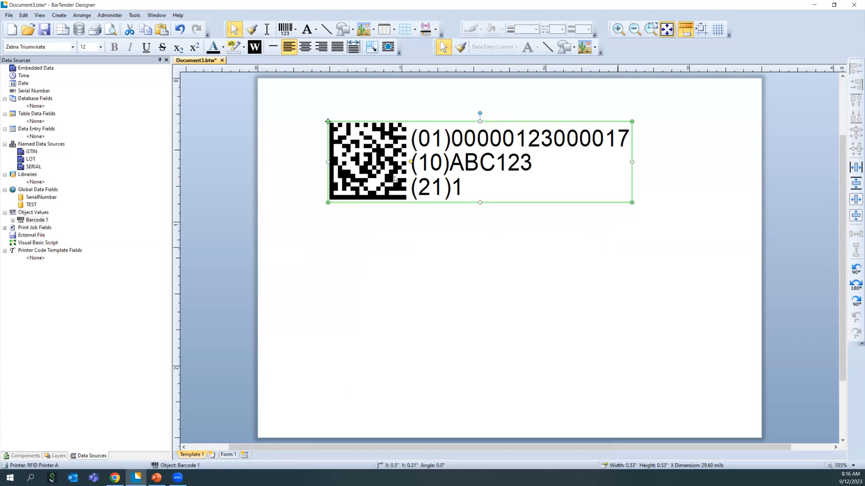
# Step: Enlarge the barcode to about 1.13 in square and position it near the label's left edge at about X 0.1 in, Y 0.47 in
pyautogui.moveTo(378, 158); pyautogui.dragTo(320, 197)
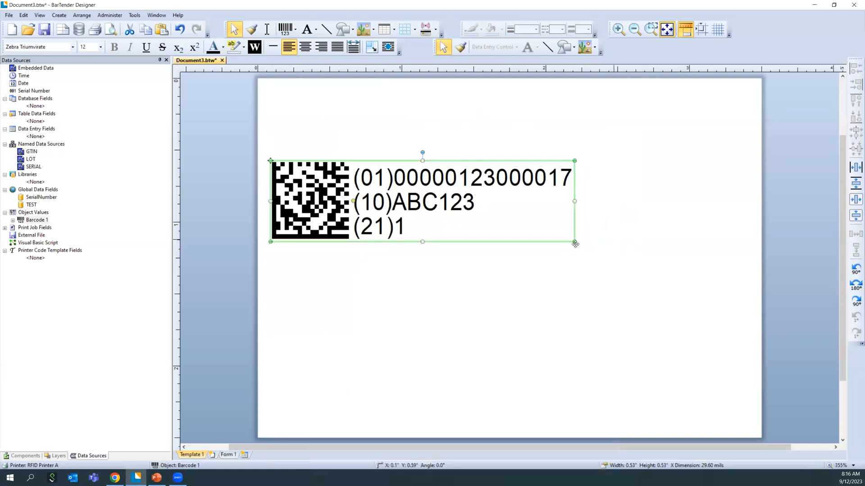
pyautogui.moveTo(574, 242); pyautogui.dragTo(660, 326)
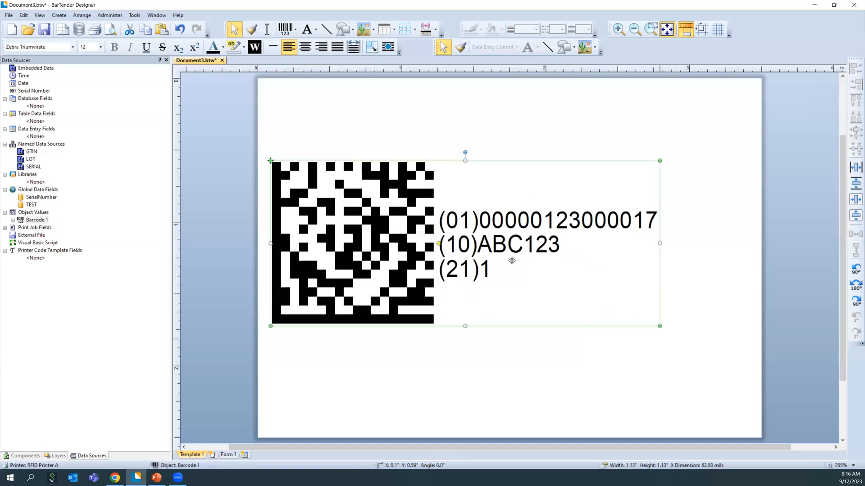
pyautogui.moveTo(510, 243); pyautogui.dragTo(508, 226)
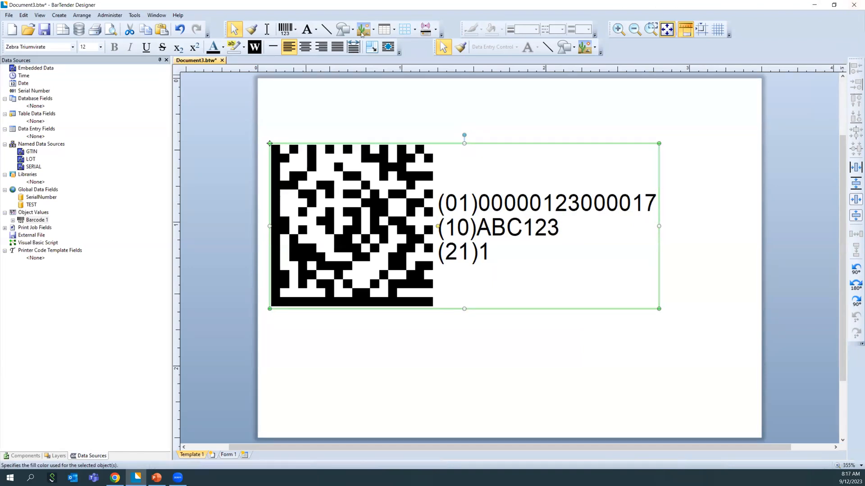
# Step: Add a normal text object centred above the barcode near the label's top edge, about 0.08 in down
pyautogui.click(307, 30)
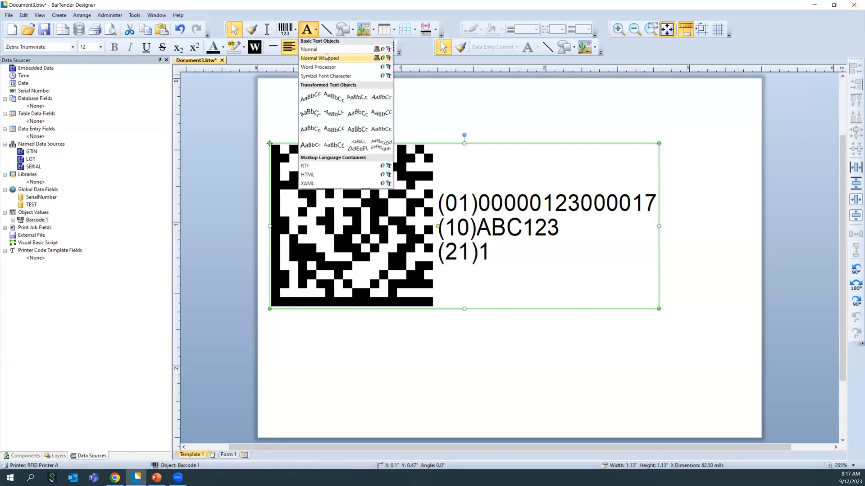
pyautogui.click(326, 57)
pyautogui.click(308, 30)
pyautogui.click(310, 48)
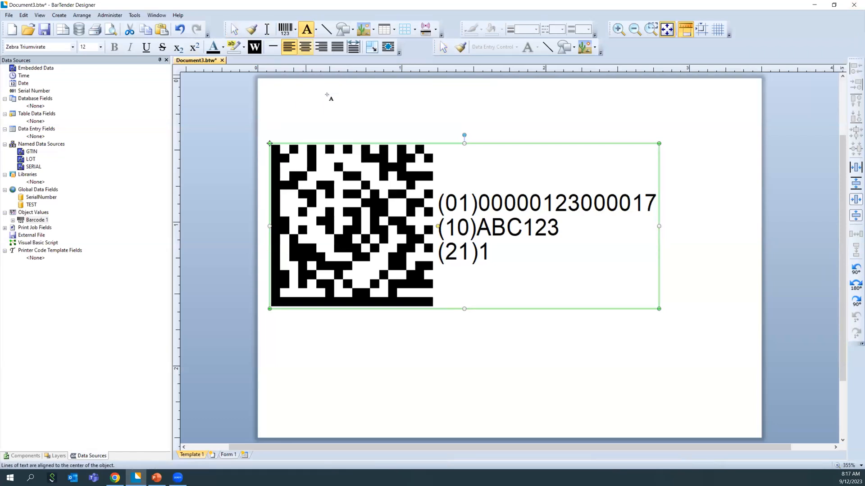
pyautogui.click(334, 118)
pyautogui.moveTo(373, 101); pyautogui.dragTo(509, 100)
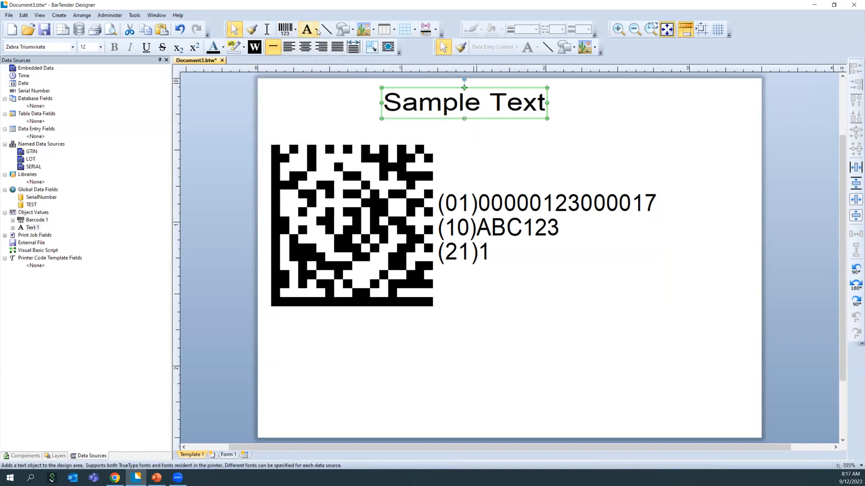
# Step: Replace the sample text with the title LABEL DESIGN WITH BARTENDER and centre it across the label
pyautogui.tripleClick(511, 94)
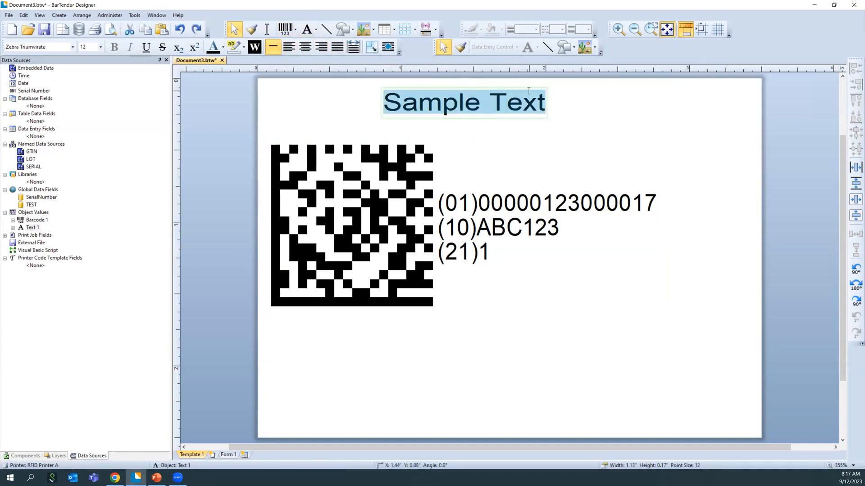
pyautogui.write('LABEL DESIGN WITH BART')
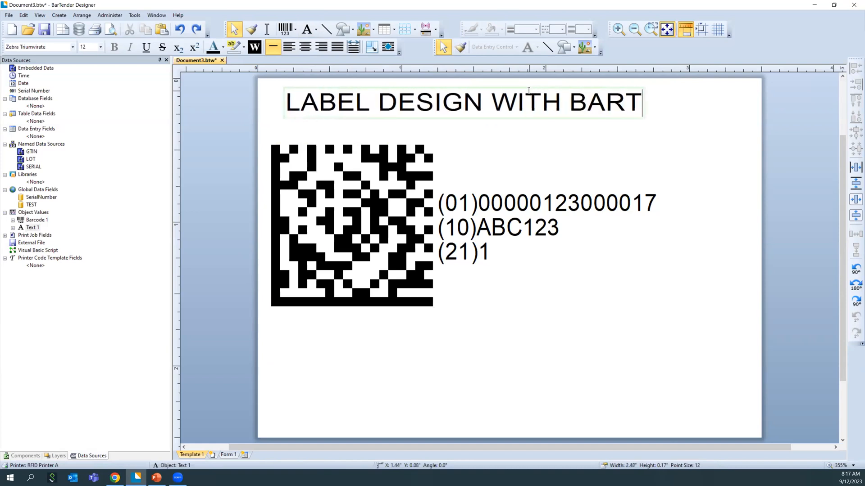
pyautogui.write('ENDER')
pyautogui.moveTo(565, 89); pyautogui.dragTo(602, 88)
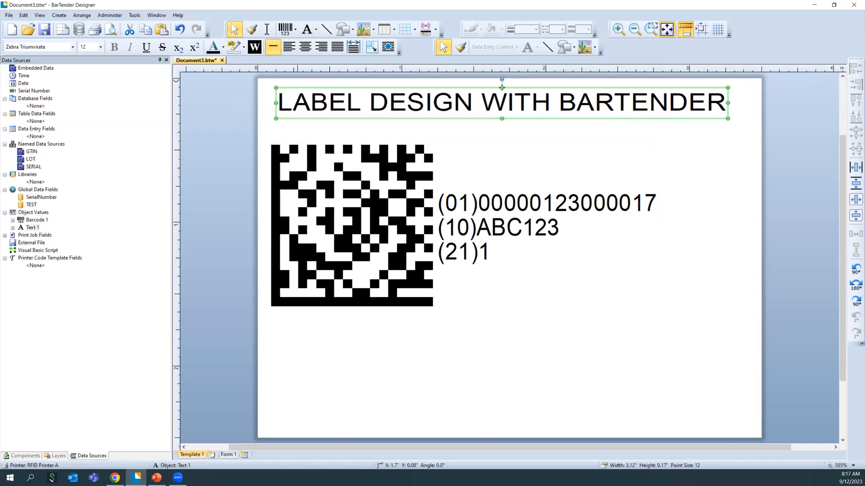
# Step: Start a symbol font character and examine the symbols in the Seagull fonts, such as Packaging, Hazard, Emergency and Certification Mark
pyautogui.click(317, 32)
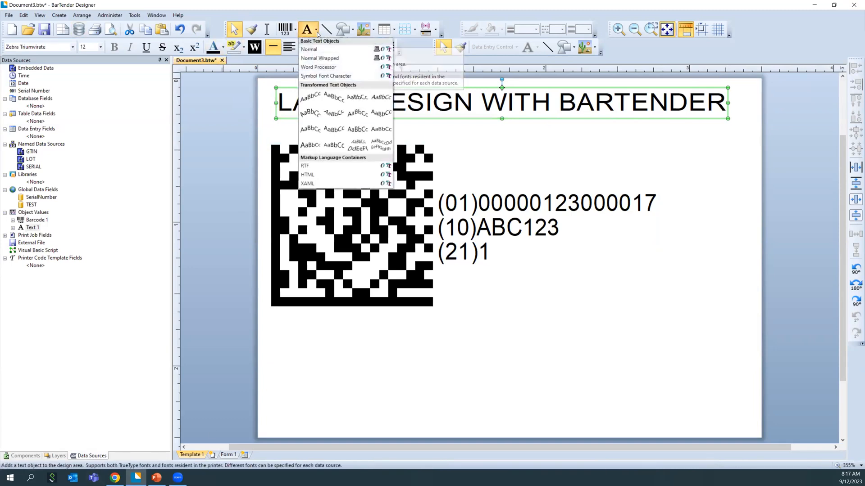
pyautogui.click(365, 76)
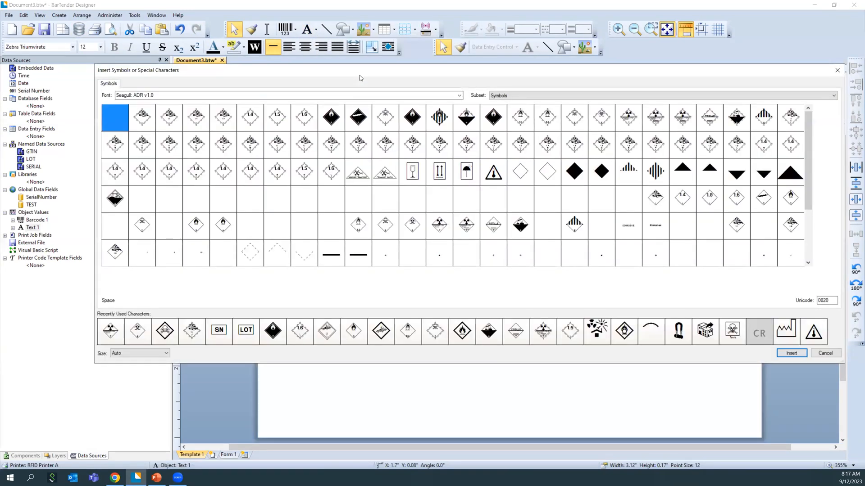
pyautogui.click(459, 95)
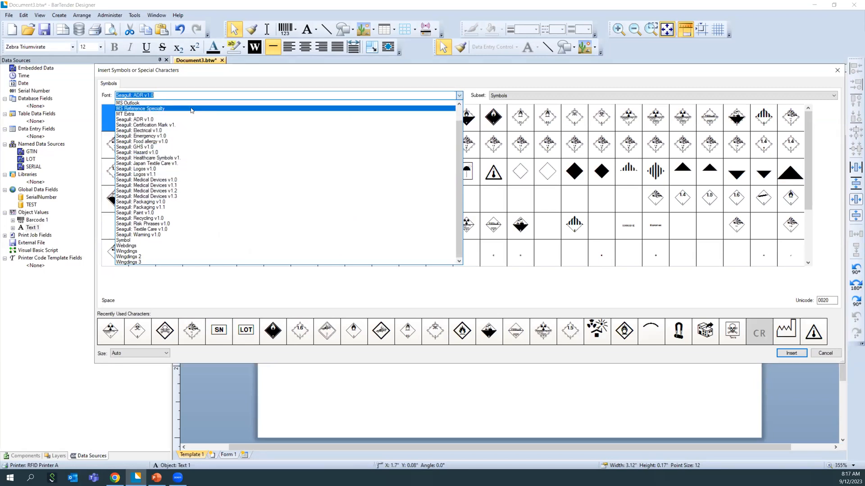
pyautogui.click(184, 180)
pyautogui.press('Down')
pyautogui.press('Down')
pyautogui.press('Down')
pyautogui.press('Down')
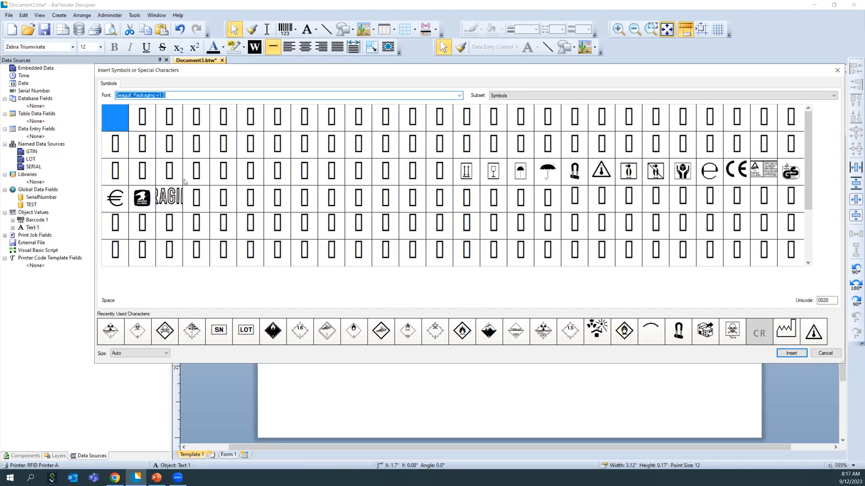
pyautogui.press('Up')
pyautogui.press('Up')
pyautogui.press('Up')
pyautogui.press('Up')
pyautogui.press('Up')
pyautogui.press('Up')
pyautogui.press('Up')
pyautogui.press('Up')
pyautogui.press('Up')
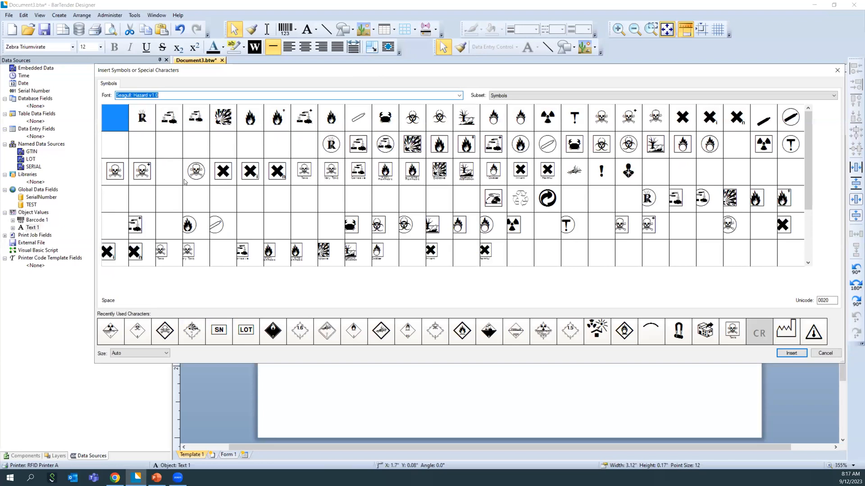
pyautogui.press('Up')
pyautogui.press('Up')
pyautogui.press('Up')
pyautogui.press('Up')
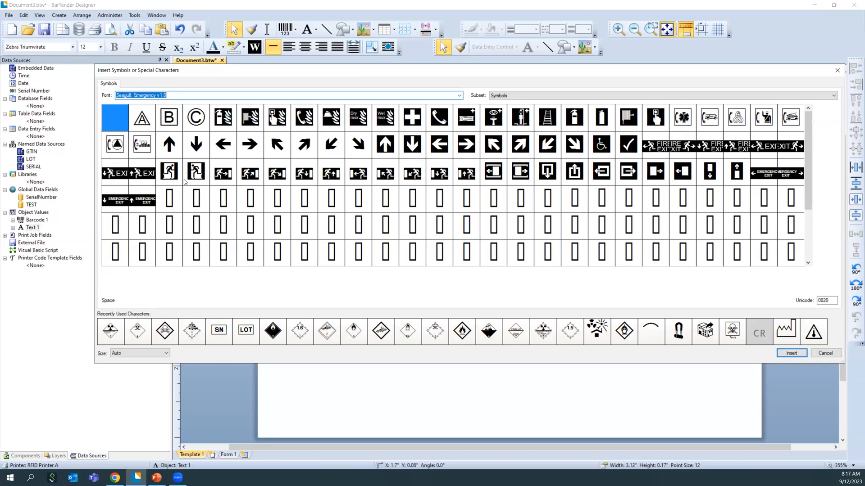
pyautogui.press('Up')
pyautogui.press('Up')
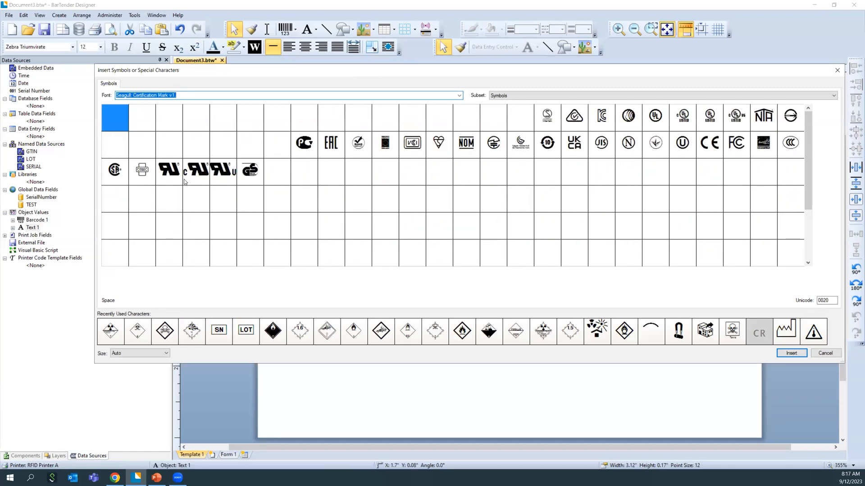
# Step: Insert the recently used SN symbol, sized to about 17.2 pt, to the right of the barcode's (21) line
pyautogui.click(225, 332)
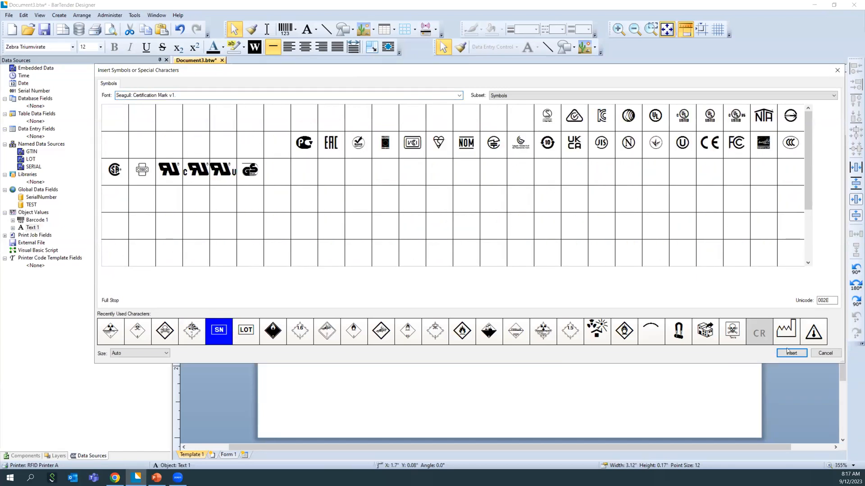
pyautogui.click(788, 352)
pyautogui.click(692, 260)
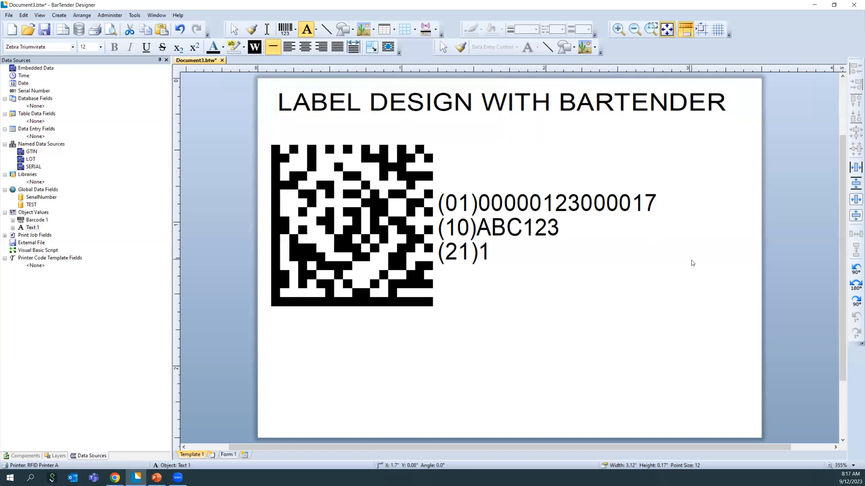
pyautogui.moveTo(617, 180); pyautogui.dragTo(674, 237)
pyautogui.moveTo(677, 240); pyautogui.dragTo(677, 240)
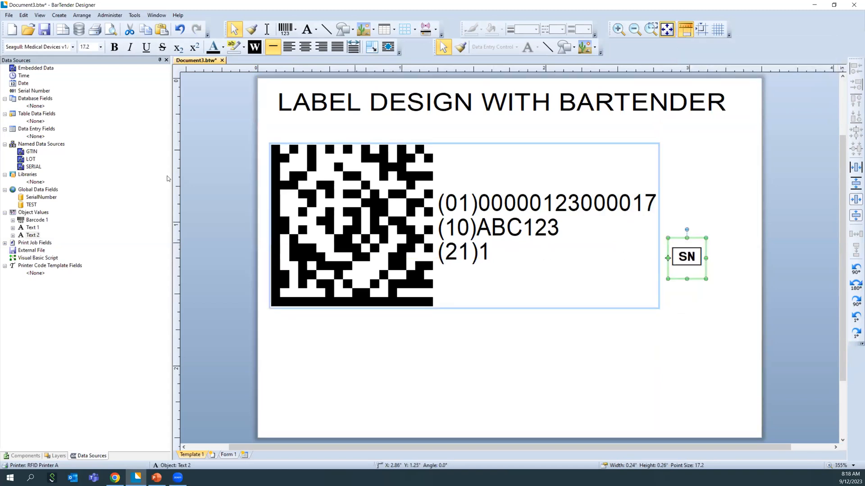
# Step: Insert the recently used LOT symbol, shrink it to about 15.8 pt and place it directly above the SN symbol
pyautogui.click(317, 32)
pyautogui.click(354, 75)
pyautogui.click(249, 331)
pyautogui.click(792, 353)
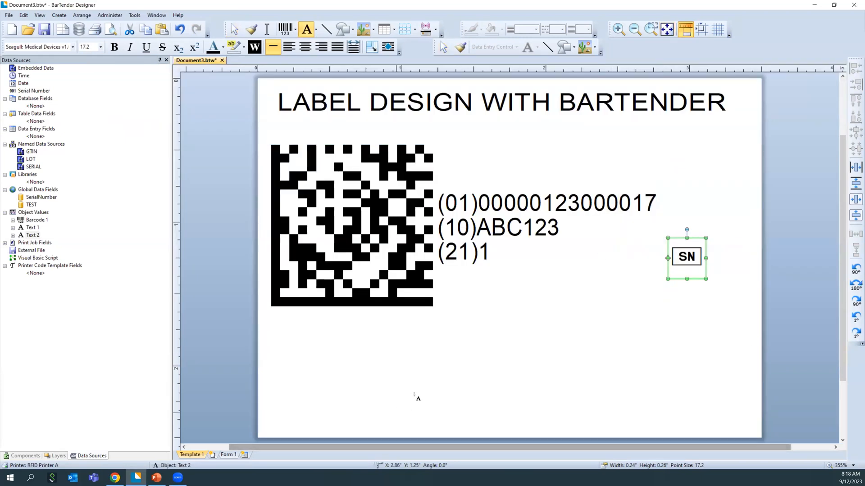
pyautogui.click(448, 376)
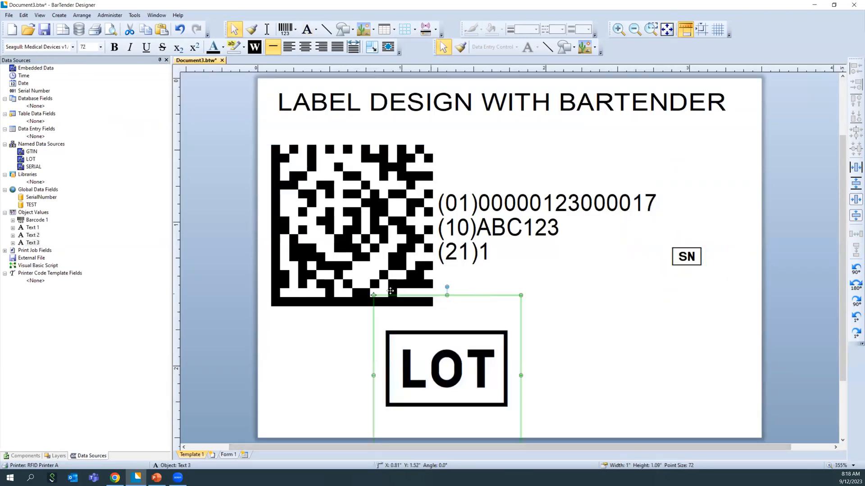
pyautogui.moveTo(374, 295); pyautogui.dragTo(693, 213)
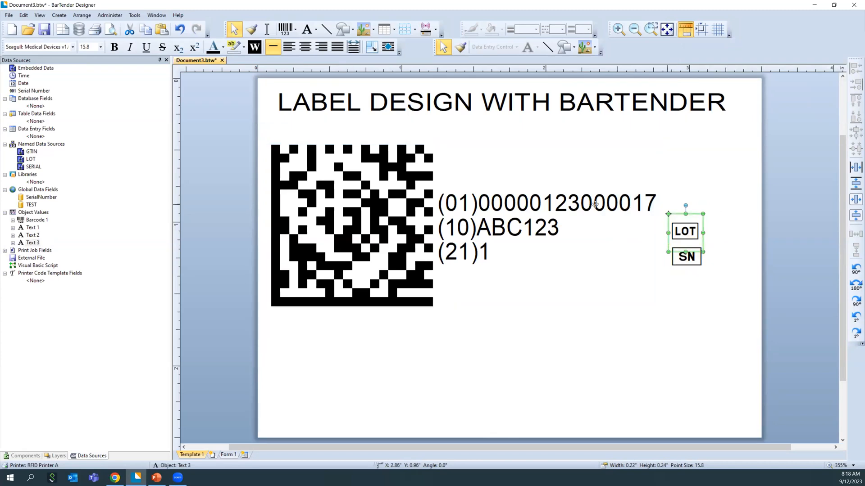
# Step: Place the GTIN component from the Entrenamiento LATAM components folder above the LOT symbol, beside the (01) line
pyautogui.click(23, 456)
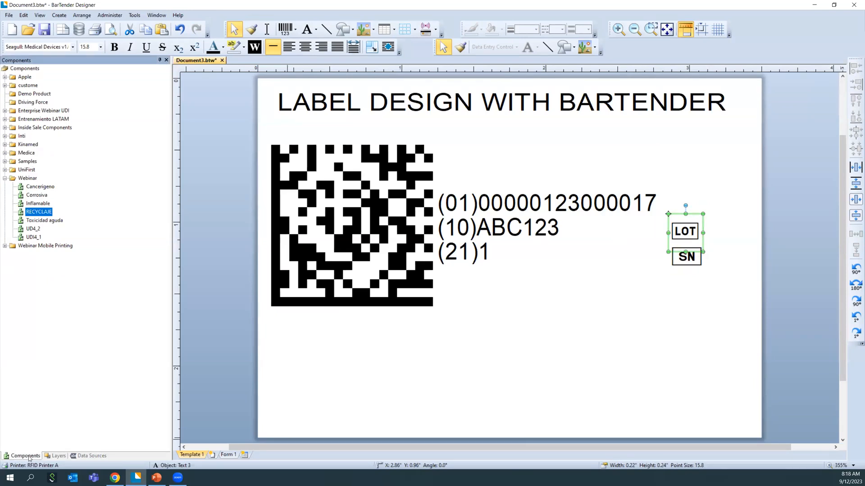
pyautogui.click(5, 110)
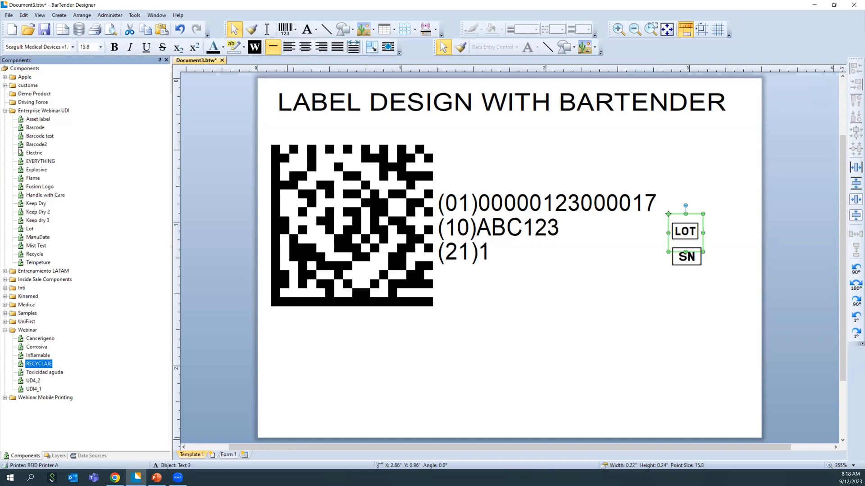
pyautogui.click(5, 271)
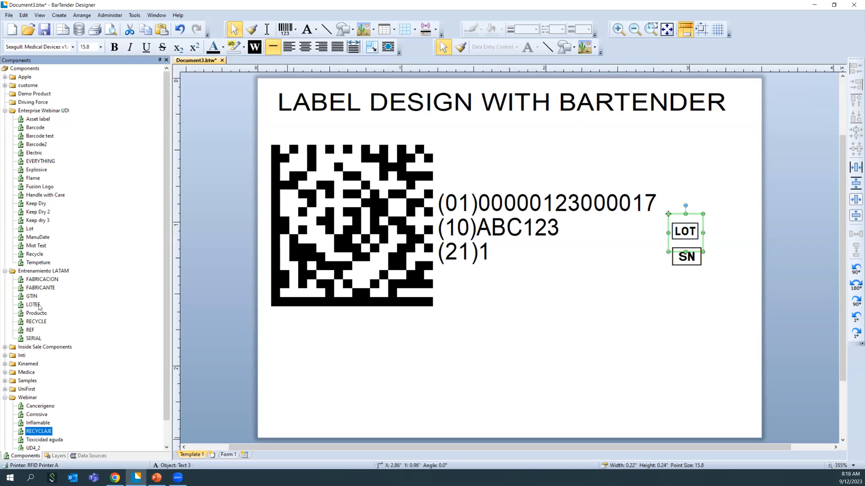
pyautogui.moveTo(33, 297); pyautogui.dragTo(688, 201)
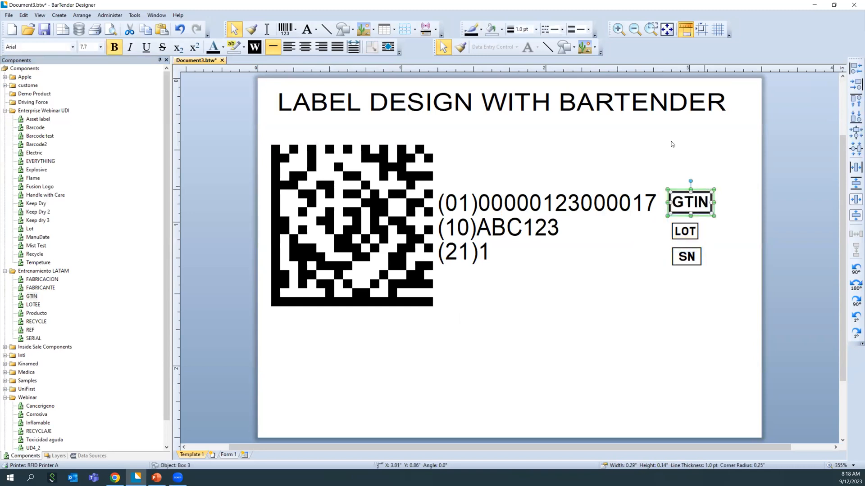
# Step: Set the GTIN box's line thickness to 0.5 pt, shrink the component to about 5.3 pt text and align it above the LOT symbol
pyautogui.click(535, 30)
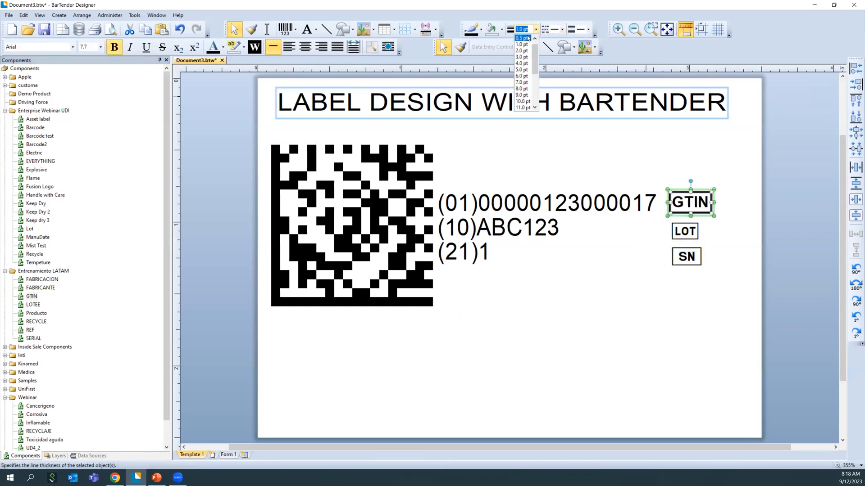
pyautogui.click(523, 45)
pyautogui.moveTo(668, 190); pyautogui.dragTo(671, 223)
pyautogui.click(670, 191)
pyautogui.click(725, 194)
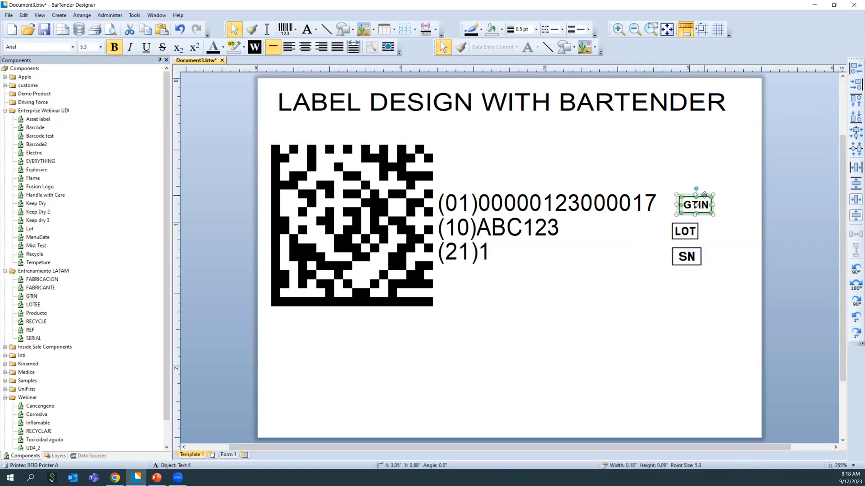
pyautogui.moveTo(703, 195); pyautogui.dragTo(701, 197)
pyautogui.hotkey('ctrl', 'v')
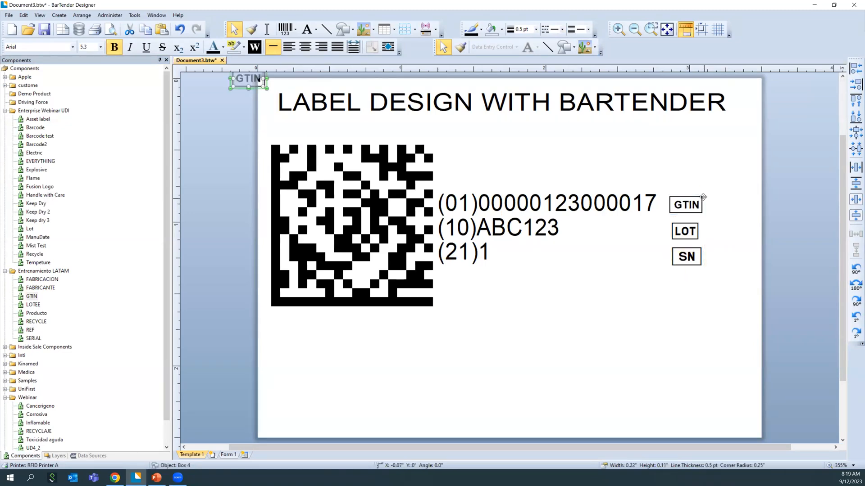
pyautogui.click(262, 80)
pyautogui.hotkey('ctrl', 'z')
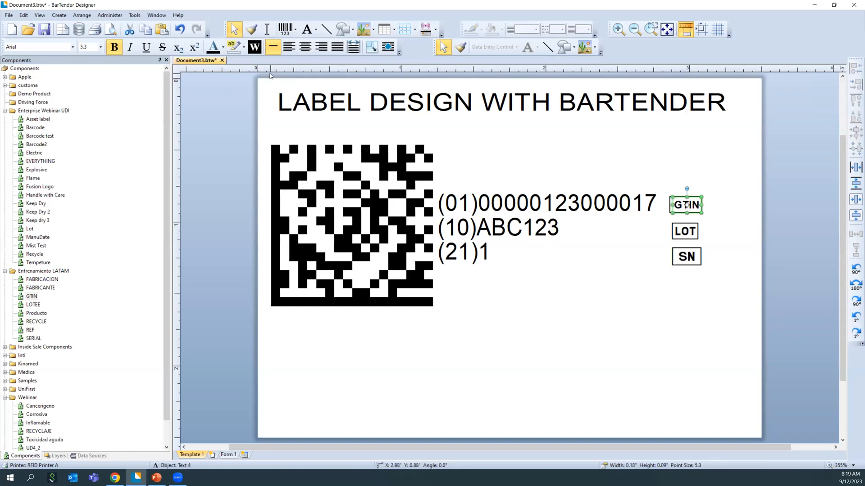
pyautogui.click(631, 386)
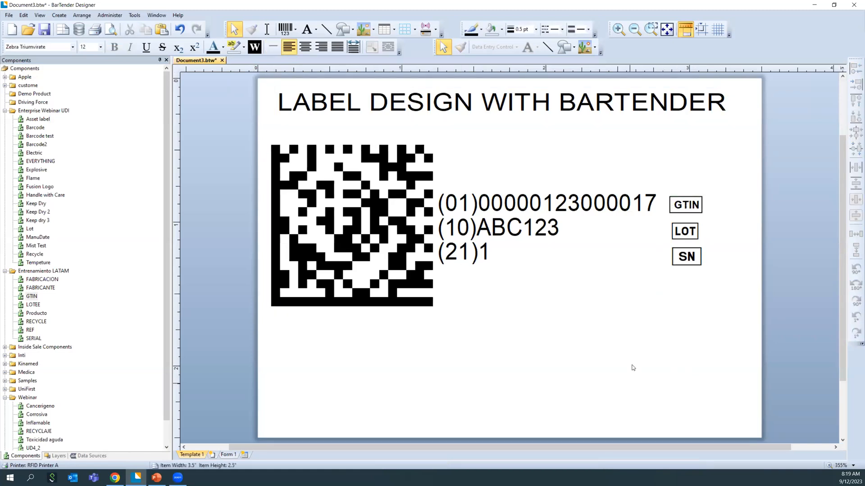
# Step: Place the RECYCLAJE component from the Webinar components folder below the DataMatrix barcode and enlarge it to about 1.58 x 0.54 in
pyautogui.scroll(-1, 102, 246)
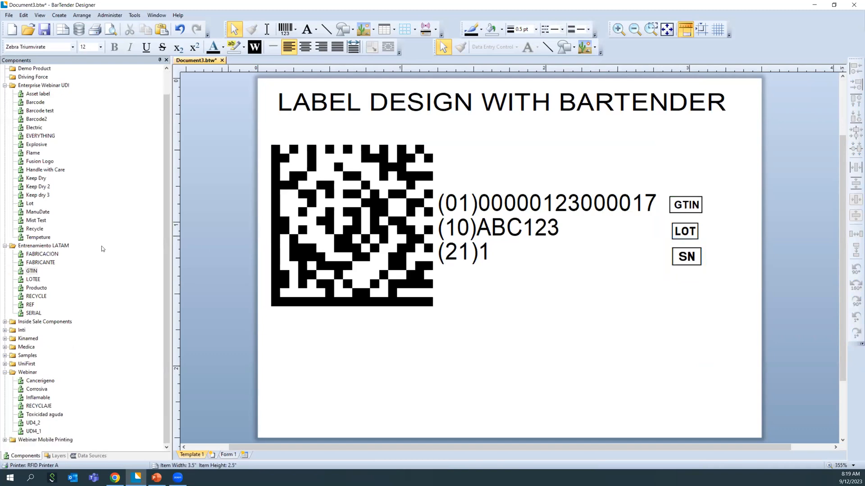
pyautogui.moveTo(32, 404); pyautogui.dragTo(379, 366)
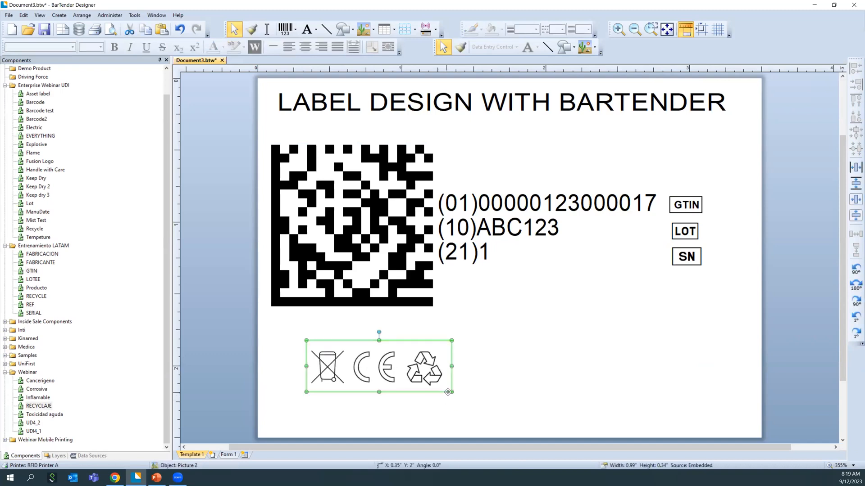
pyautogui.moveTo(447, 392); pyautogui.dragTo(538, 421)
pyautogui.moveTo(468, 371); pyautogui.dragTo(466, 369)
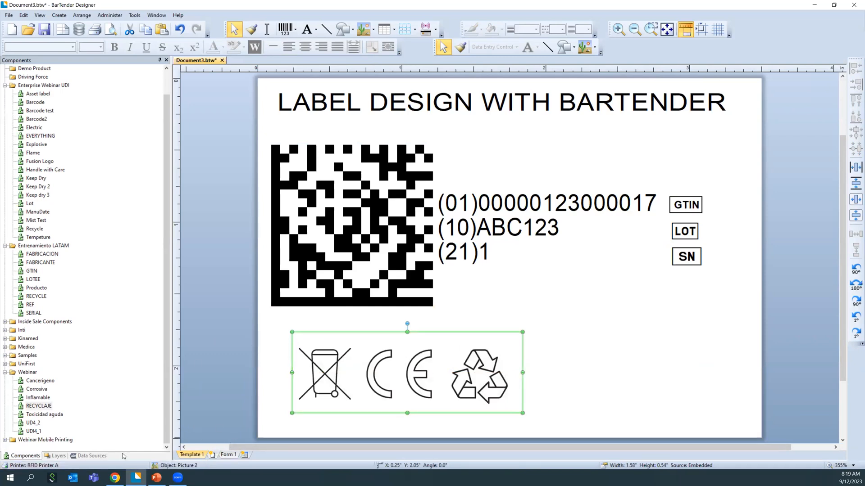
# Step: Create a named data source called VAR of type Embedded Data and set its embedded value to A
pyautogui.click(57, 456)
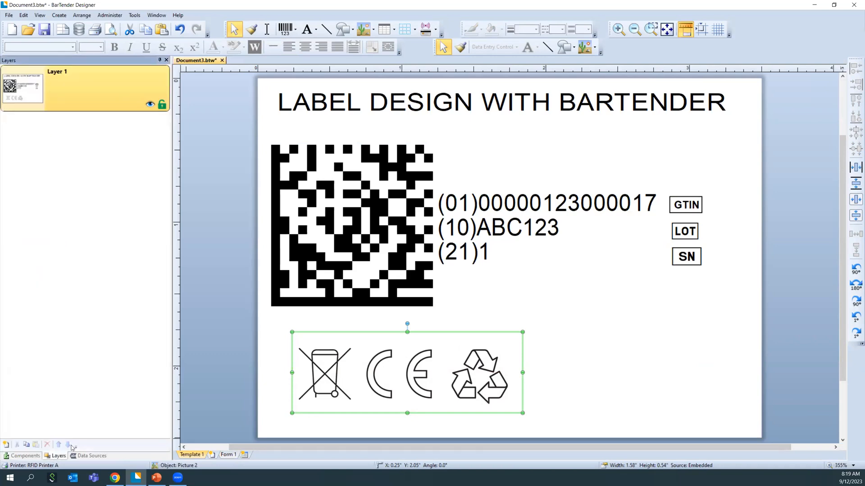
pyautogui.click(96, 457)
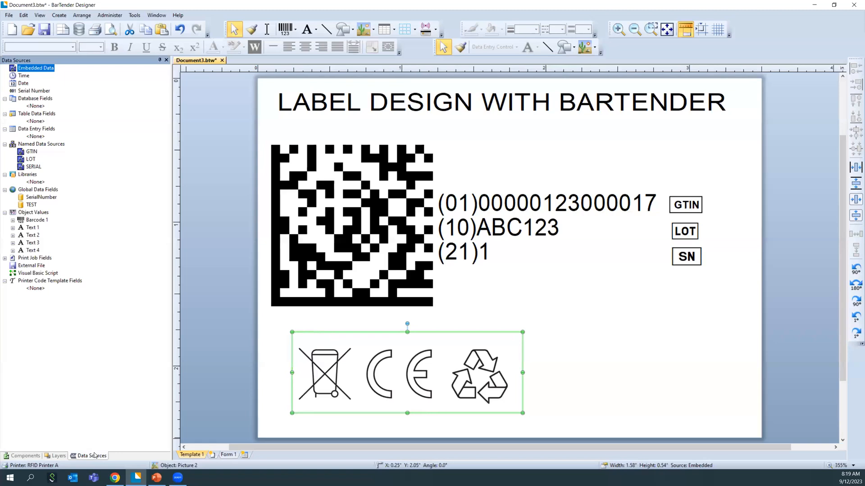
pyautogui.click(45, 144)
pyautogui.rightClick(45, 143)
pyautogui.click(79, 146)
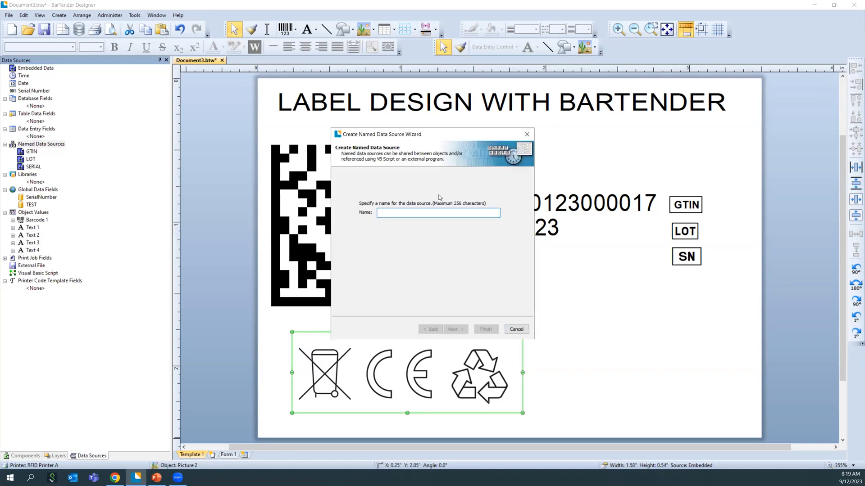
pyautogui.write('VAR')
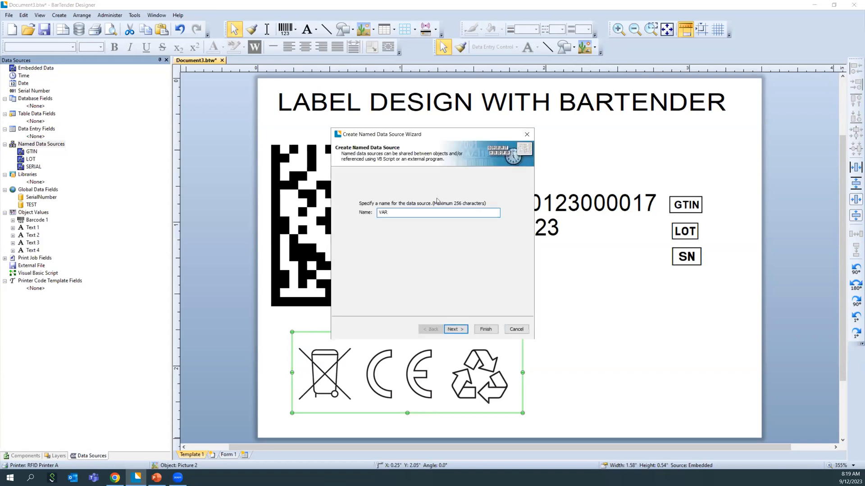
pyautogui.click(456, 332)
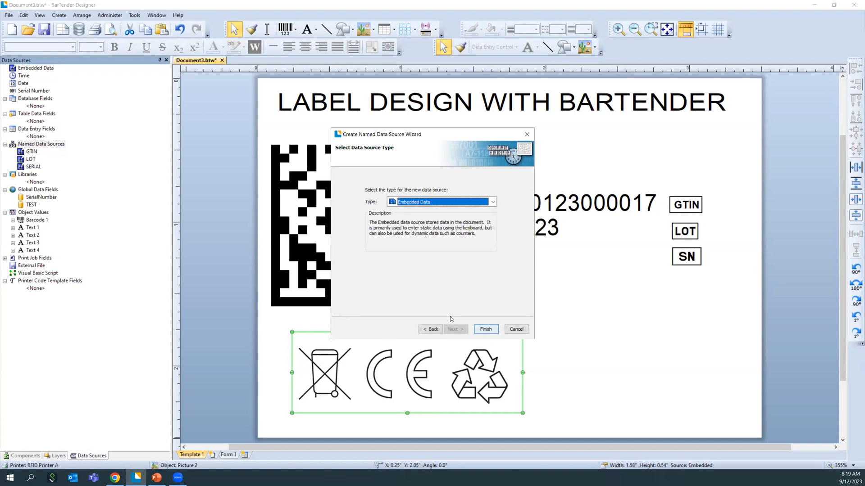
pyautogui.click(484, 329)
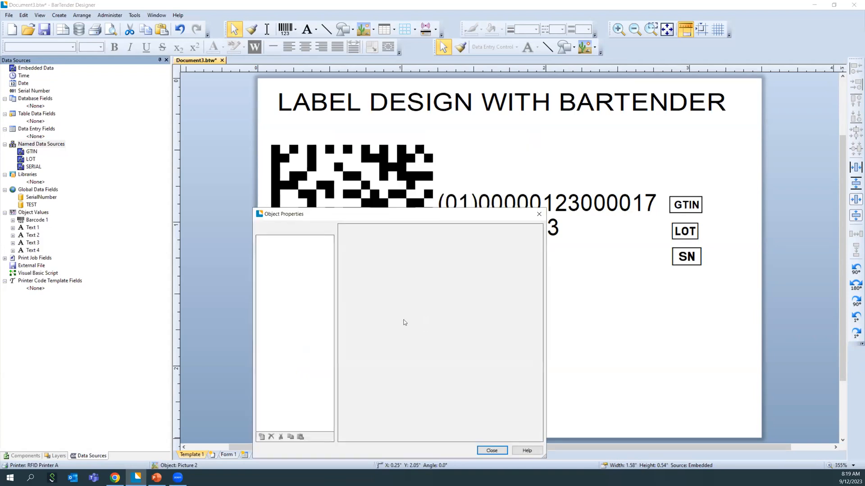
pyautogui.moveTo(433, 288); pyautogui.dragTo(348, 288)
pyautogui.write('A')
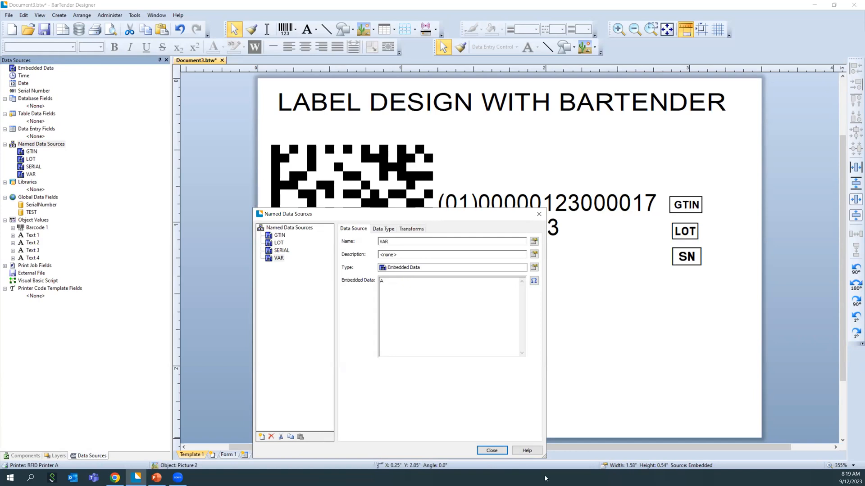
pyautogui.click(498, 451)
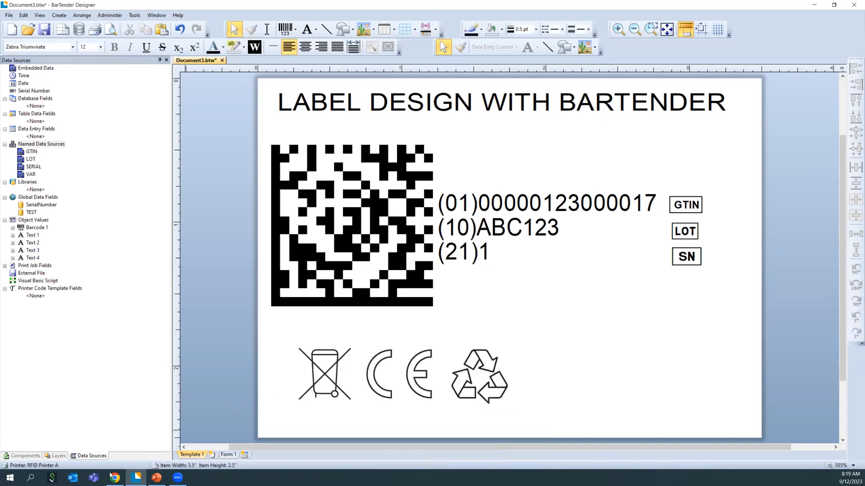
# Step: Add a new layer below Layer 1 and name it A
pyautogui.click(54, 455)
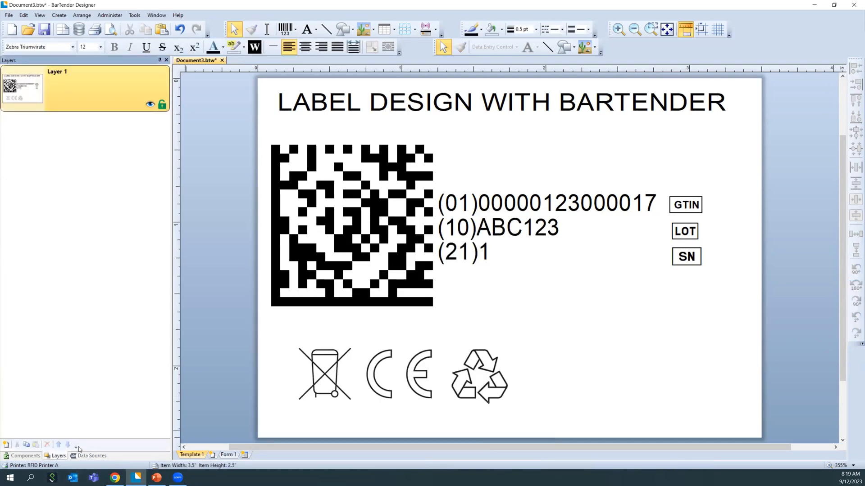
pyautogui.rightClick(87, 121)
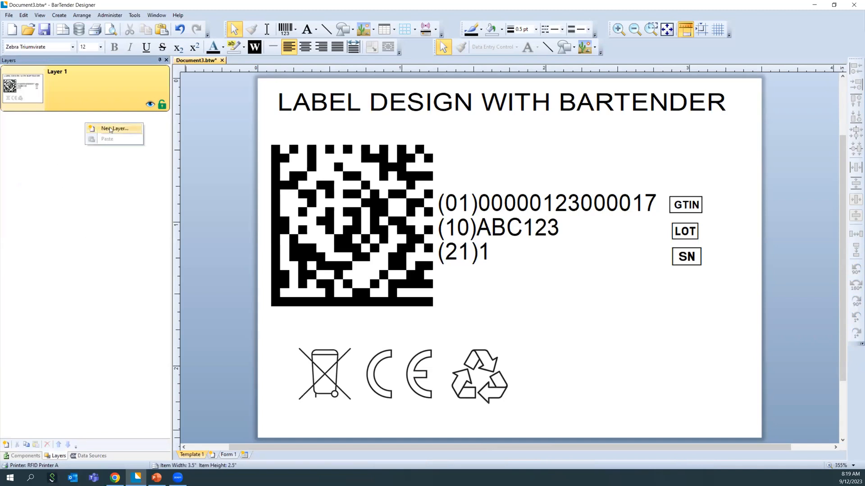
pyautogui.click(110, 127)
pyautogui.write('A')
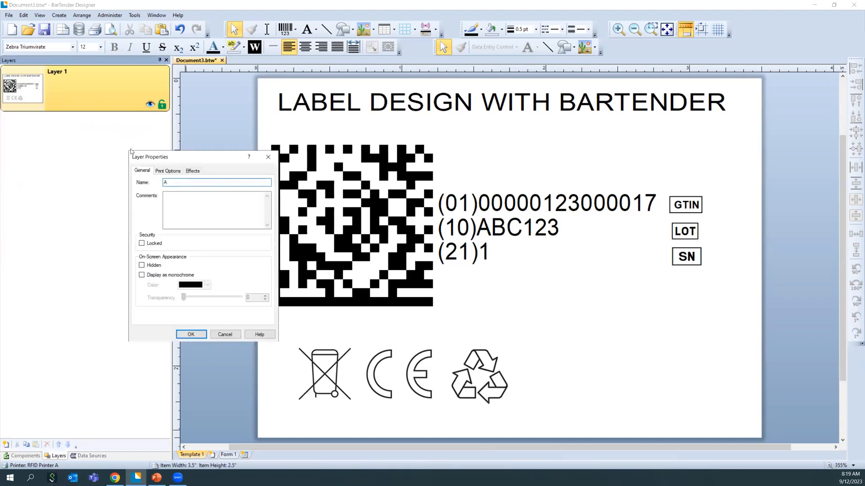
# Step: Set layer A to print conditionally, only when the VAR data source equals A
pyautogui.click(168, 171)
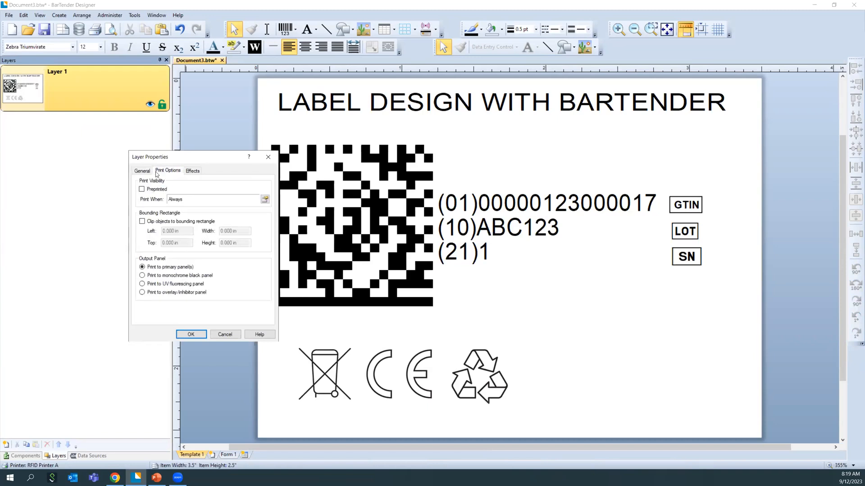
pyautogui.click(264, 200)
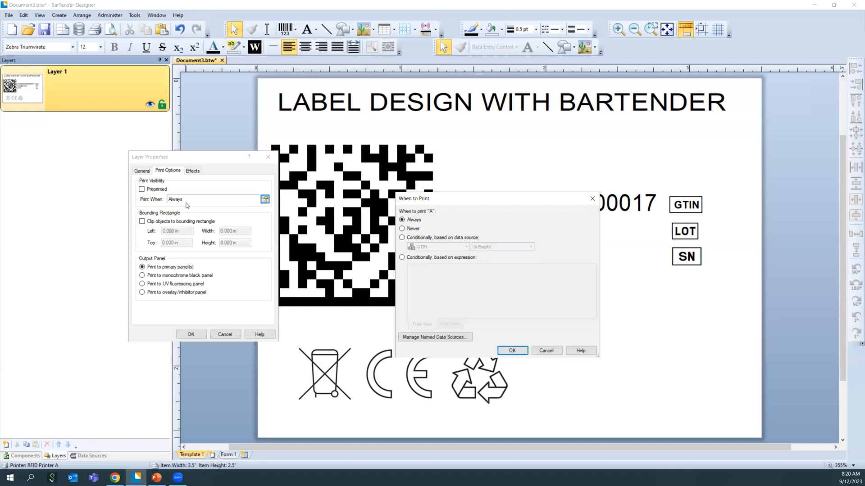
pyautogui.click(446, 238)
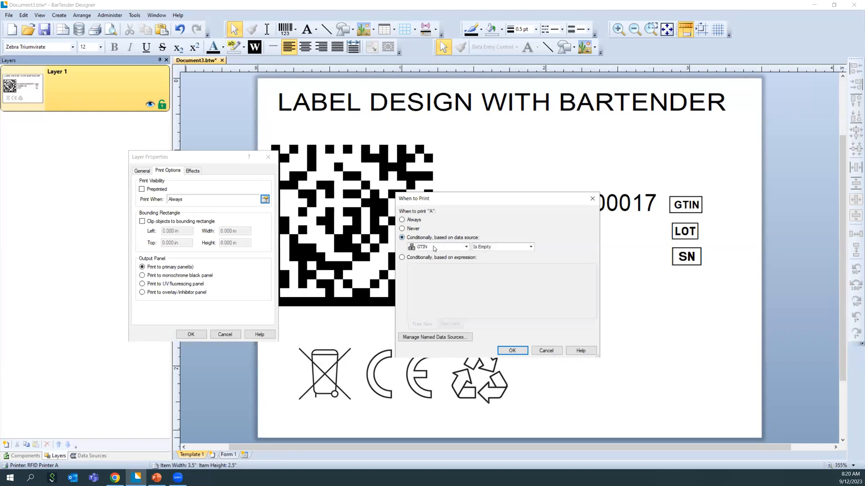
pyautogui.click(434, 248)
pyautogui.click(422, 279)
pyautogui.click(516, 249)
pyautogui.click(481, 268)
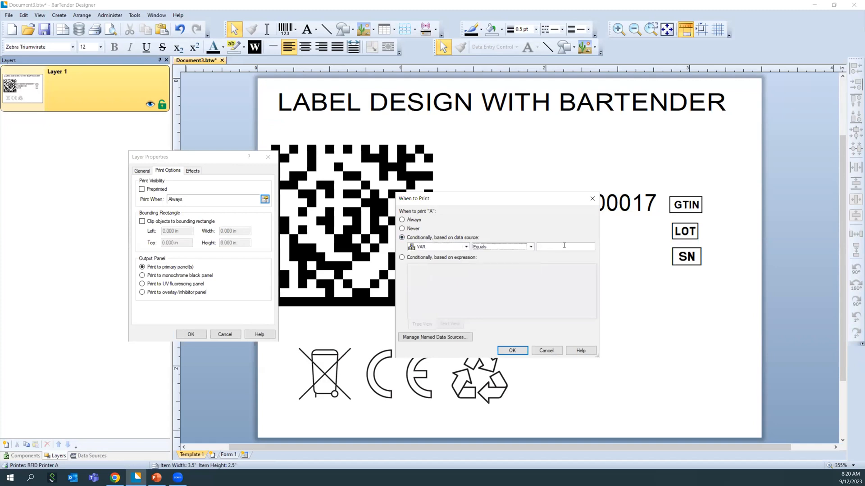
pyautogui.click(567, 246)
pyautogui.write('A')
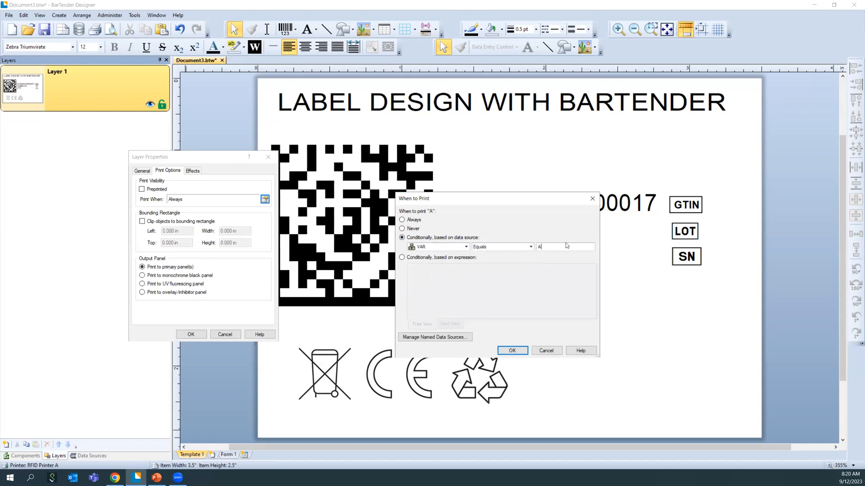
pyautogui.click(513, 349)
pyautogui.click(191, 334)
# Step: Add another new layer below layer A and name it B
pyautogui.rightClick(73, 185)
pyautogui.click(83, 195)
pyautogui.write('B')
# Step: Set layer B to print conditionally, only when the VAR data source equals B
pyautogui.click(174, 171)
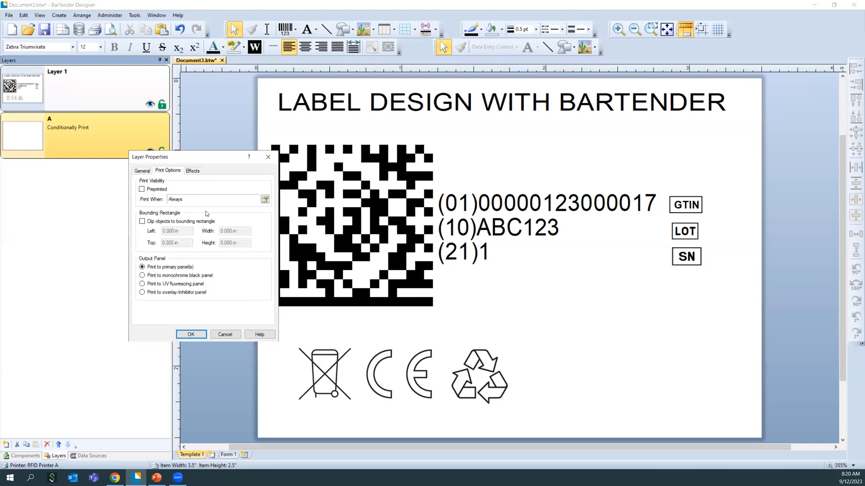
pyautogui.click(264, 199)
pyautogui.click(418, 237)
pyautogui.click(438, 247)
pyautogui.click(434, 270)
pyautogui.click(500, 247)
pyautogui.click(480, 267)
pyautogui.click(543, 249)
pyautogui.write('B')
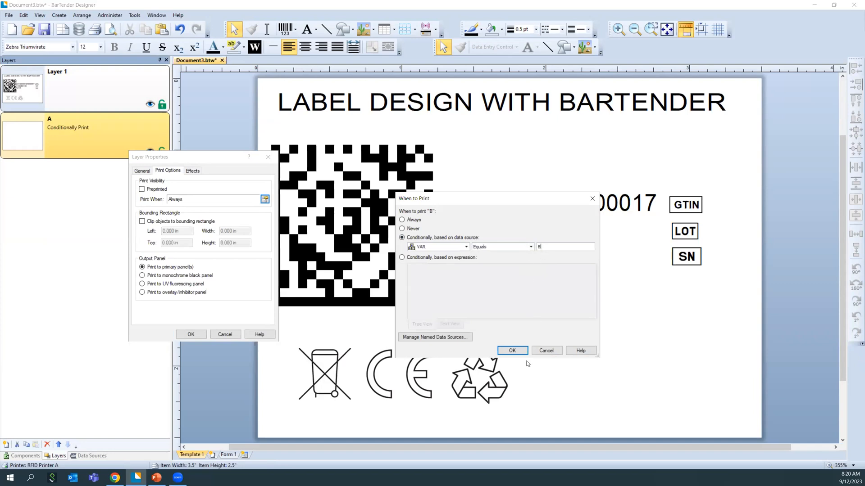
pyautogui.click(520, 351)
pyautogui.click(195, 335)
# Step: Add a new layer below layer B and name it C
pyautogui.rightClick(80, 256)
pyautogui.click(112, 262)
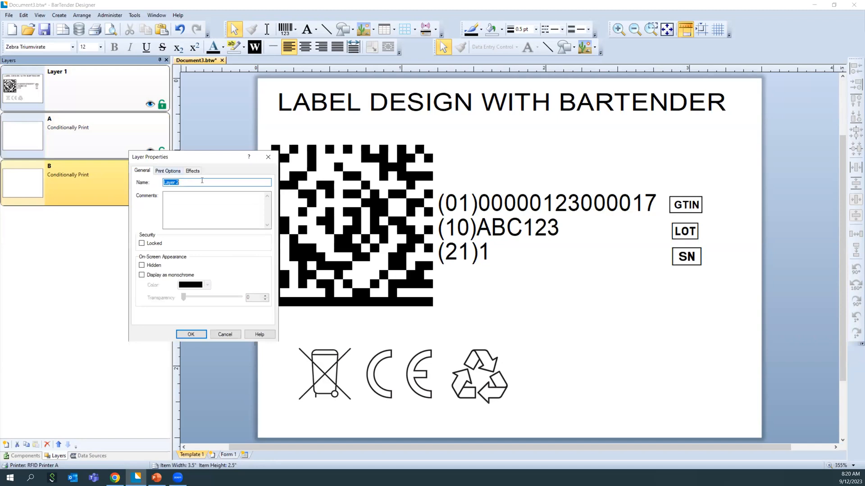
pyautogui.write('C')
# Step: Give layer C a print condition based on the VAR data source with the Equals comparison
pyautogui.click(174, 173)
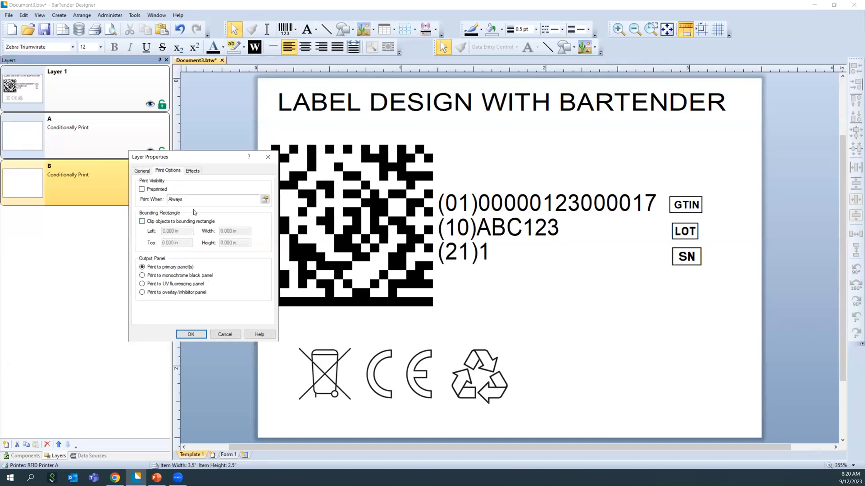
pyautogui.click(265, 199)
pyautogui.click(444, 247)
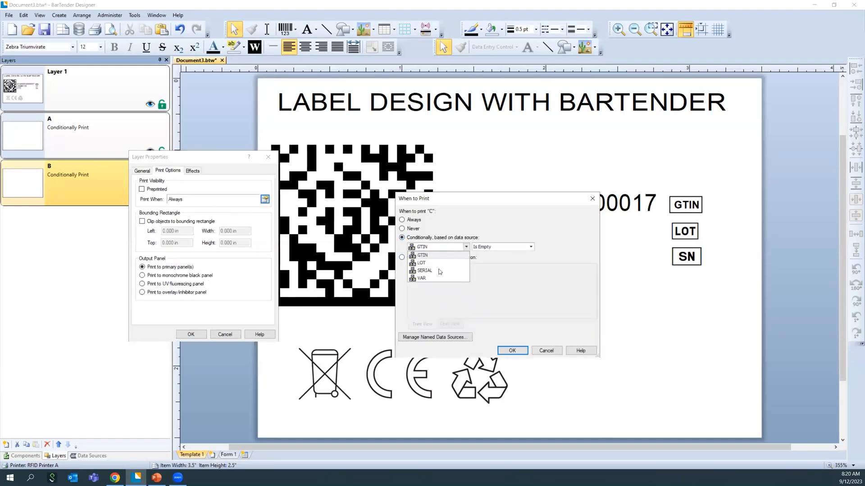
pyautogui.click(423, 273)
pyautogui.click(501, 247)
pyautogui.click(498, 267)
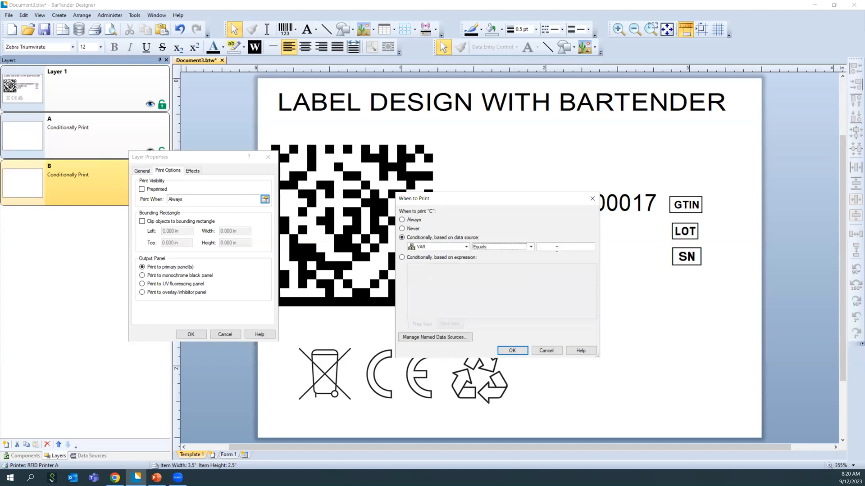
pyautogui.click(512, 351)
pyautogui.click(191, 334)
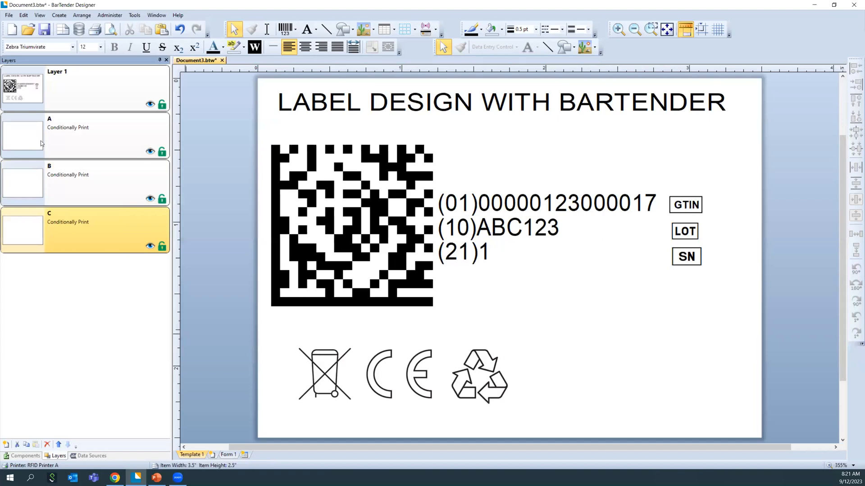
# Step: Hide layers B and C on screen and make layer A the active layer
pyautogui.click(150, 246)
pyautogui.click(150, 200)
pyautogui.click(98, 99)
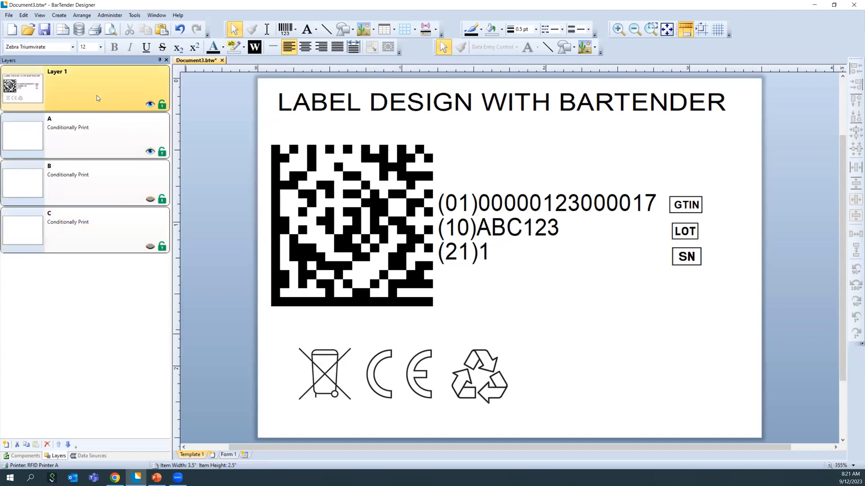
pyautogui.click(96, 153)
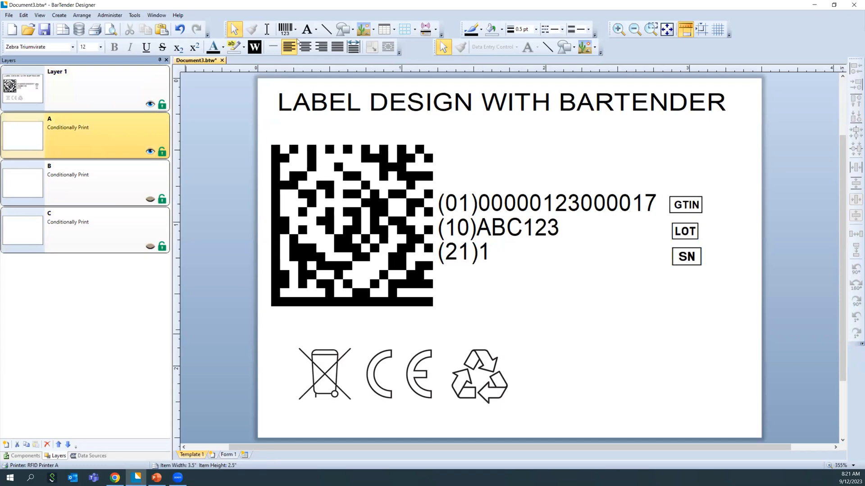
# Step: Insert the recently used RADIOACTIVE 7 symbol font character on layer A, just below the SN symbol
pyautogui.click(317, 32)
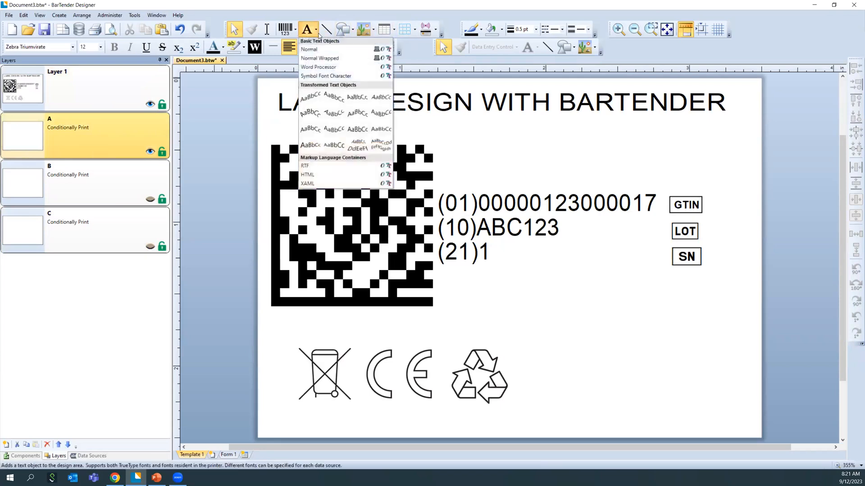
pyautogui.click(343, 75)
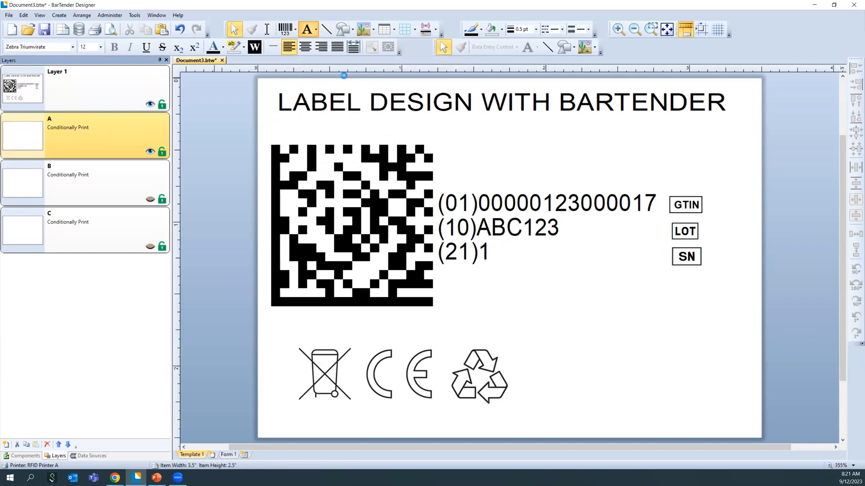
pyautogui.click(375, 76)
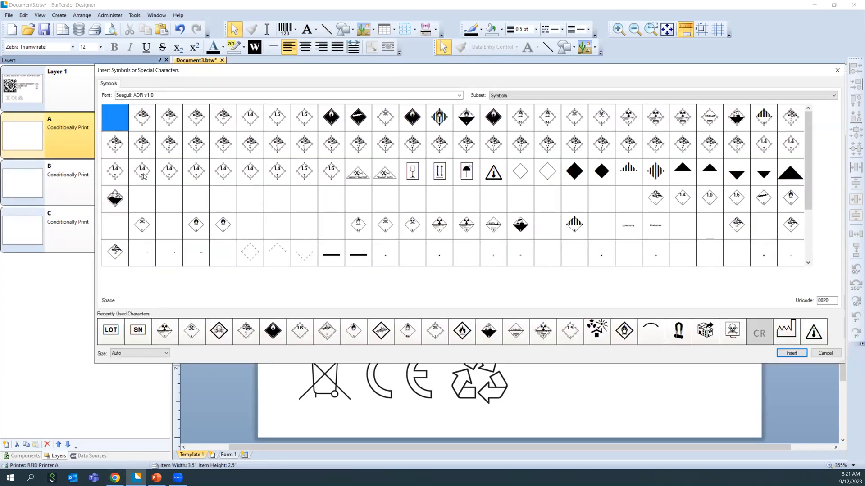
pyautogui.click(155, 326)
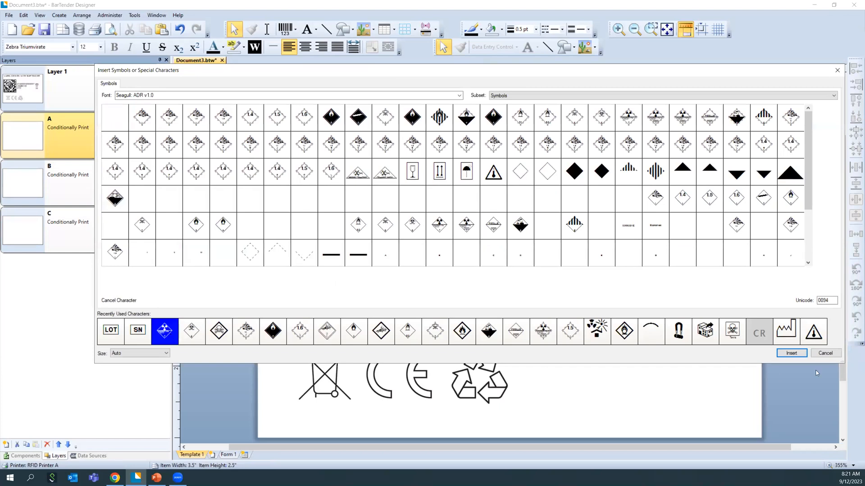
pyautogui.click(791, 353)
pyautogui.click(563, 261)
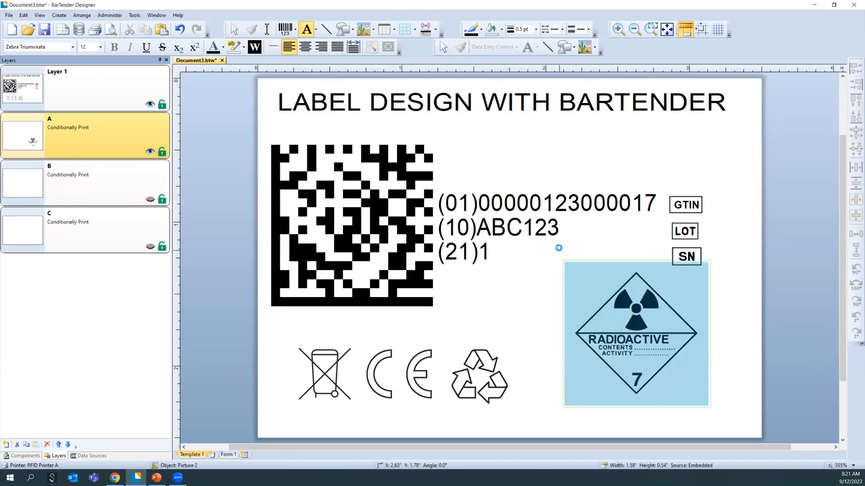
# Step: Shrink the radioactive symbol to about 27.2 pt (0.38 x 0.38 in), keeping it under the SN symbol
pyautogui.click(566, 264)
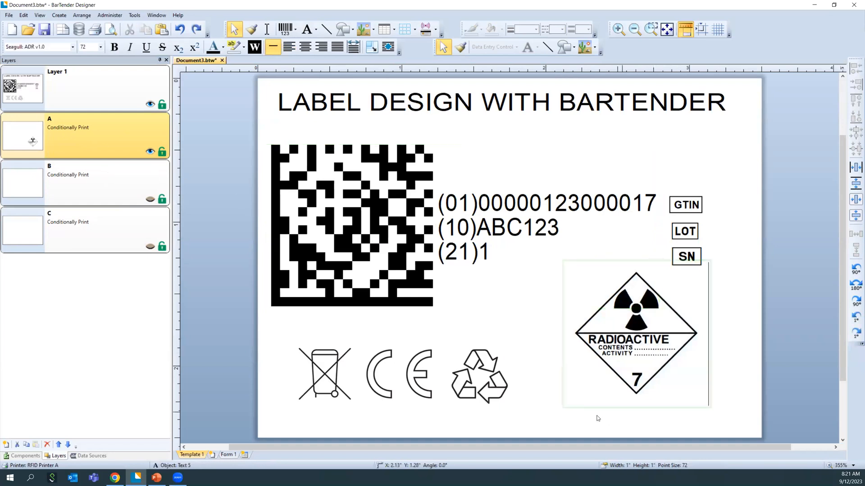
pyautogui.click(566, 408)
pyautogui.moveTo(563, 407); pyautogui.dragTo(652, 317)
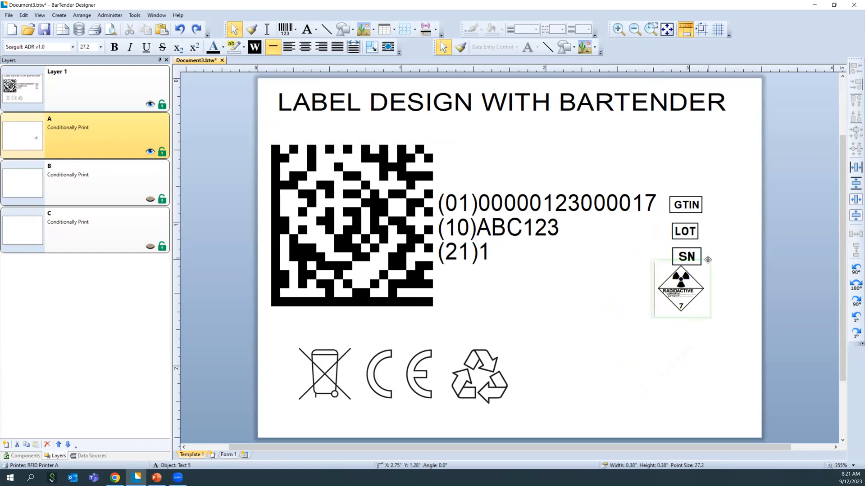
# Step: Move the radioactive symbol below and left of the SN symbol, and add a GHS skull-and-crossbones symbol at about 24.7 pt to its lower left
pyautogui.moveTo(708, 260); pyautogui.dragTo(640, 306)
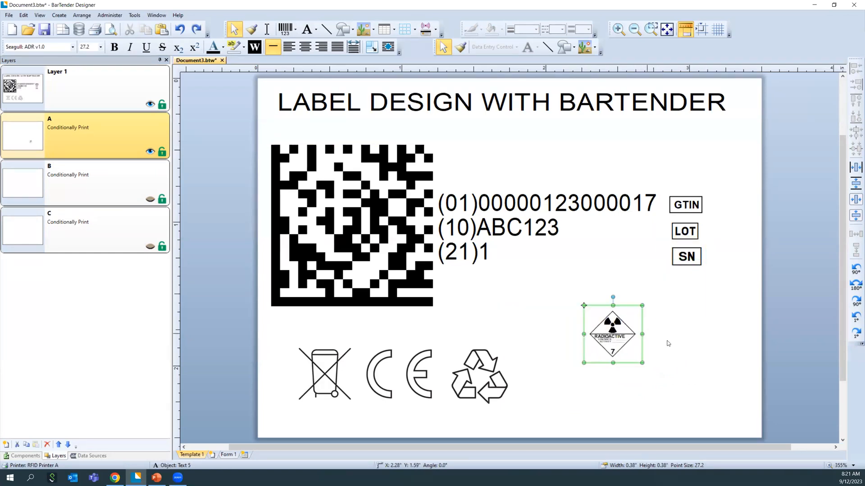
pyautogui.click(314, 32)
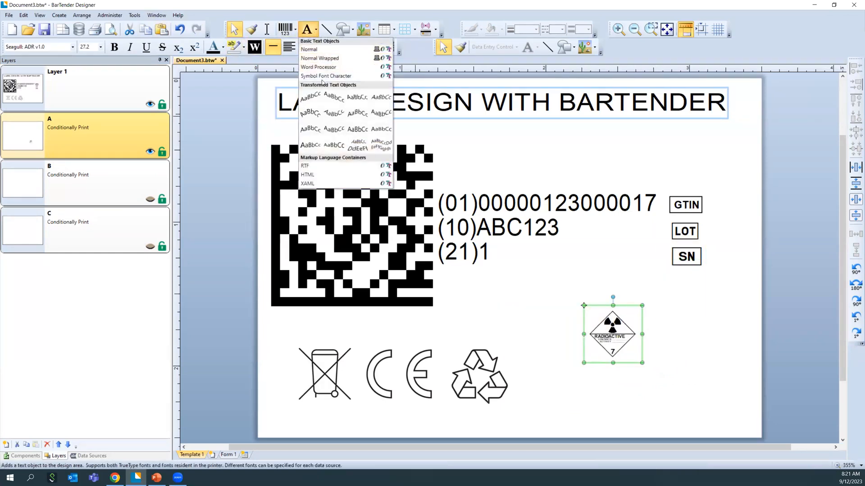
pyautogui.click(322, 76)
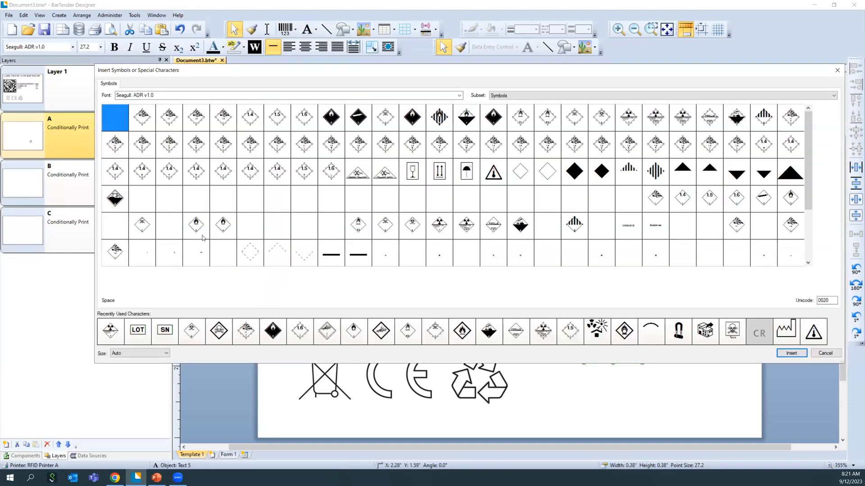
pyautogui.click(219, 331)
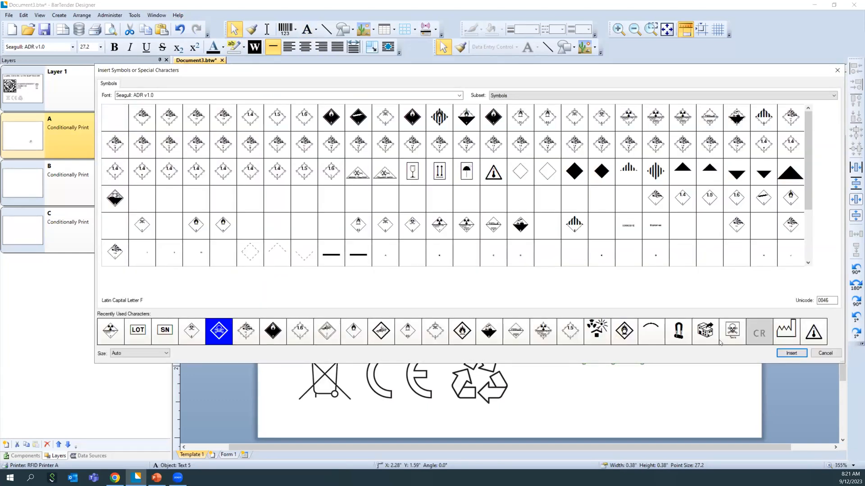
pyautogui.click(791, 353)
pyautogui.click(544, 326)
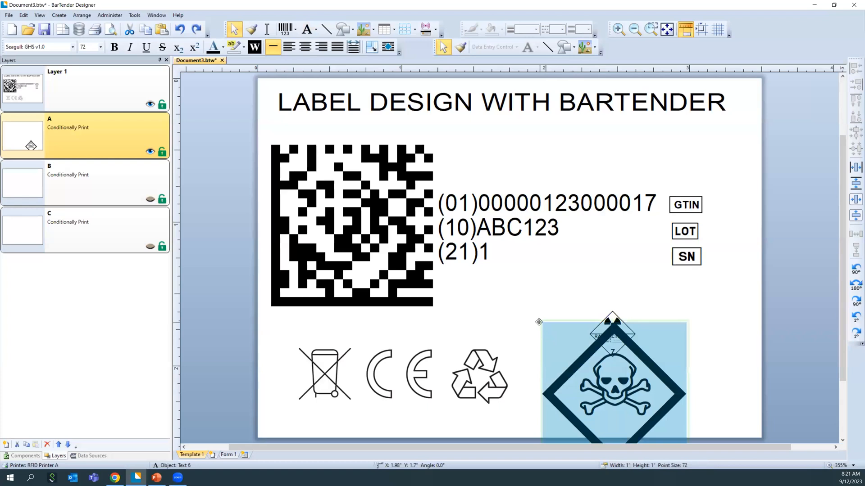
pyautogui.moveTo(539, 322); pyautogui.dragTo(606, 333)
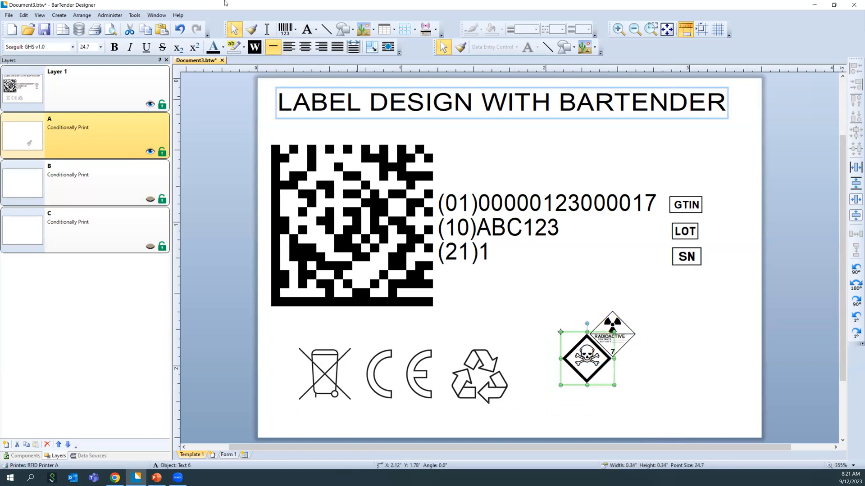
# Step: Add the ADR 5.2 flame-over-circle symbol to layer A at about 25.3 pt (0.35 x 0.35 in), just right of the skull symbol
pyautogui.click(316, 30)
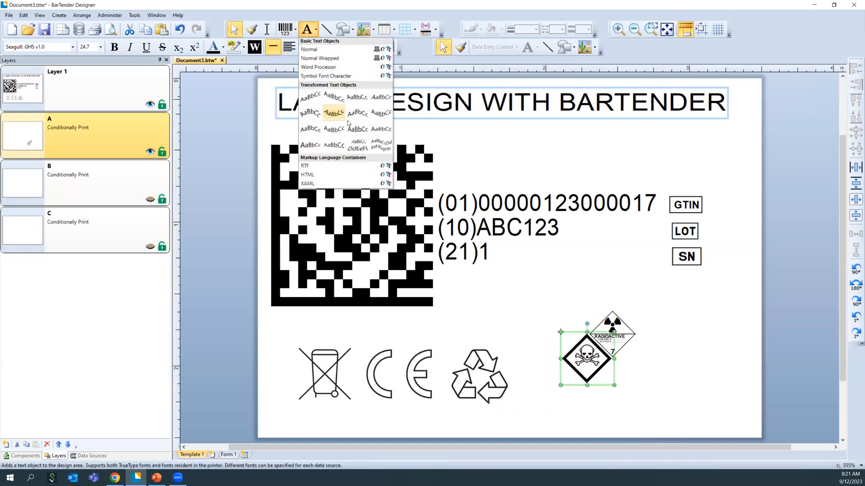
pyautogui.click(342, 76)
pyautogui.click(319, 106)
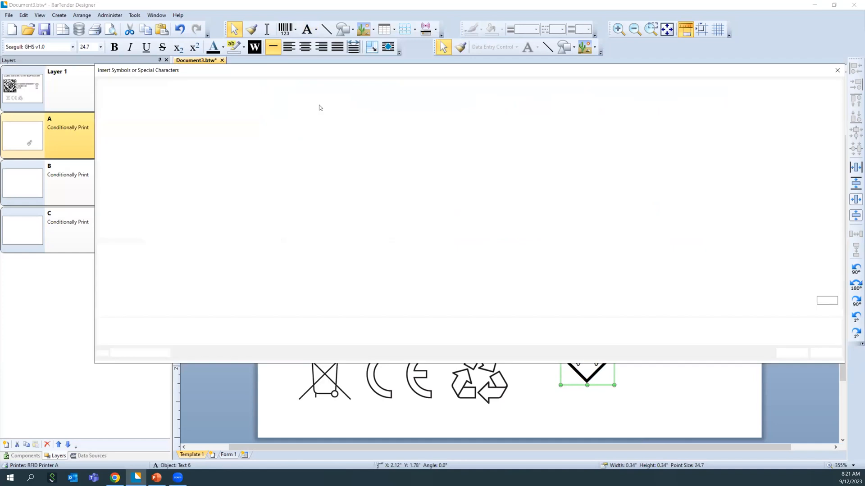
pyautogui.click(367, 228)
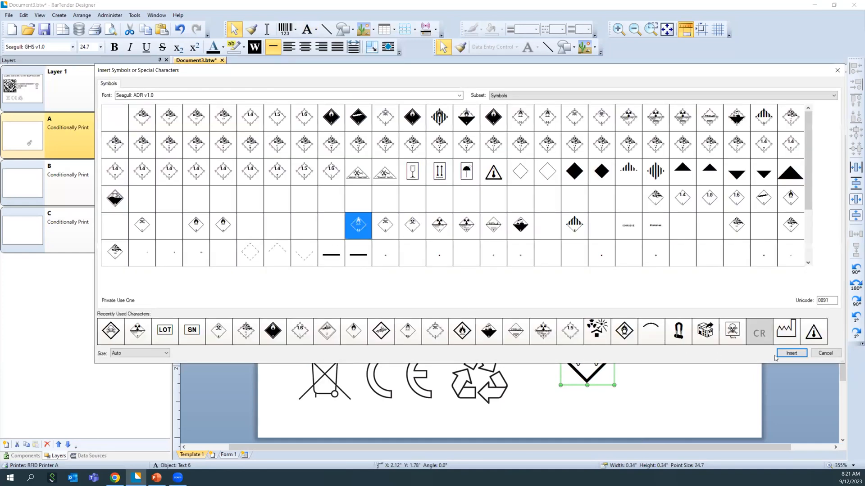
pyautogui.click(791, 354)
pyautogui.click(603, 281)
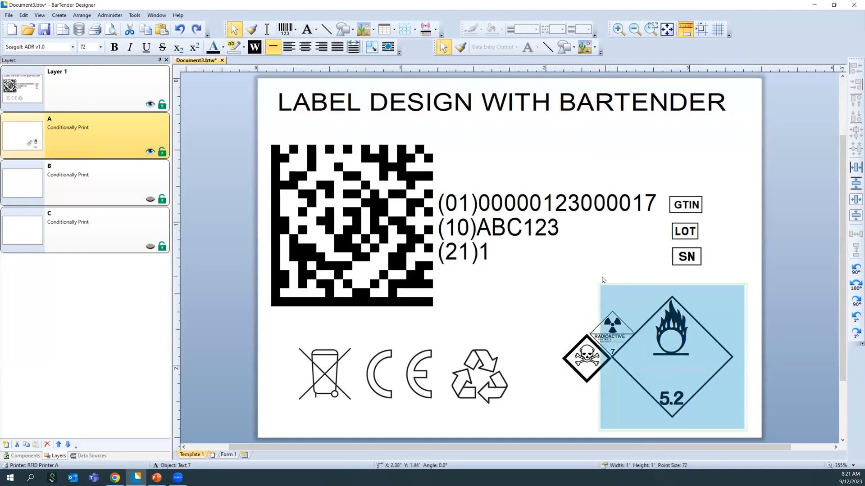
pyautogui.click(600, 284)
pyautogui.moveTo(599, 284); pyautogui.dragTo(622, 327)
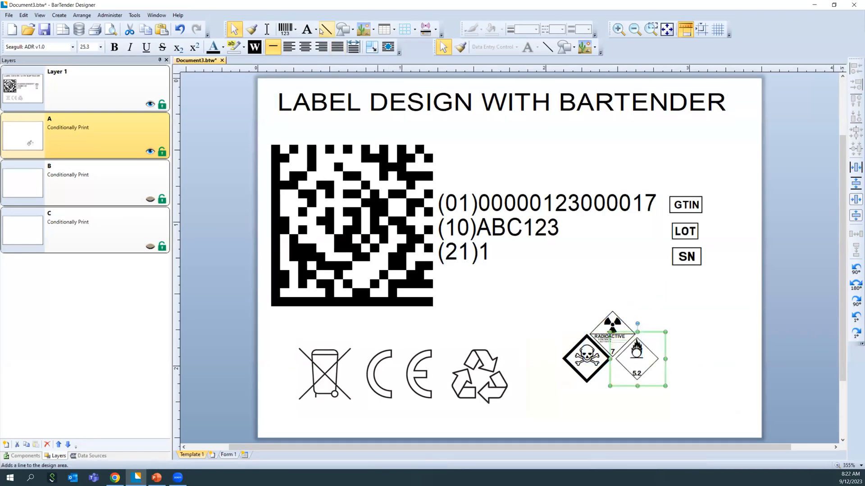
# Step: Add the recently used GHS flame symbol at about 24.2 pt (0.34 x 0.34 in), completing the diamond below the other three hazard symbols
pyautogui.click(317, 30)
pyautogui.click(325, 77)
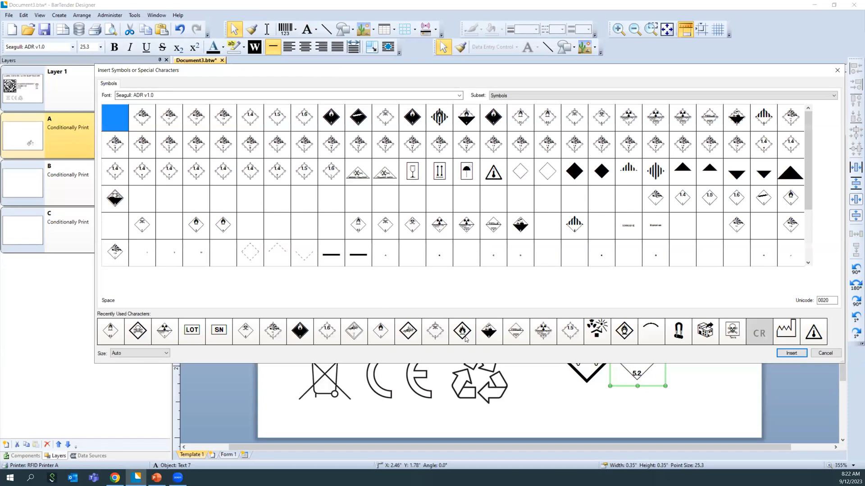
pyautogui.click(464, 333)
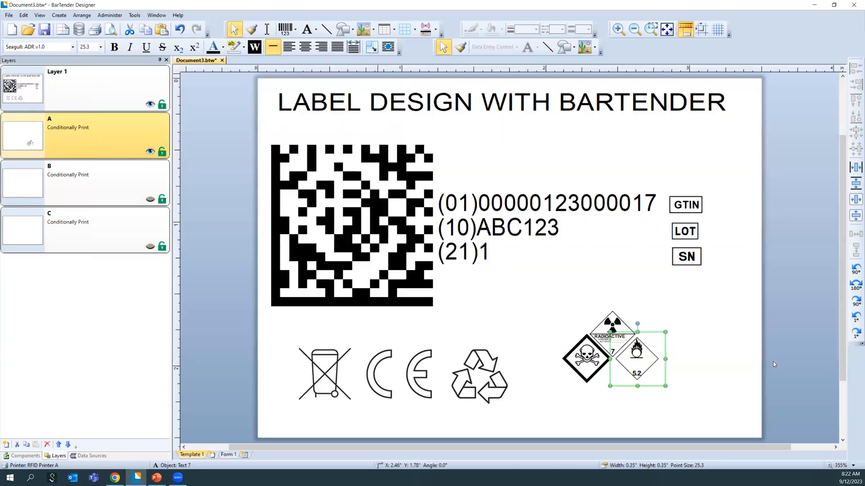
pyautogui.click(788, 355)
pyautogui.click(526, 321)
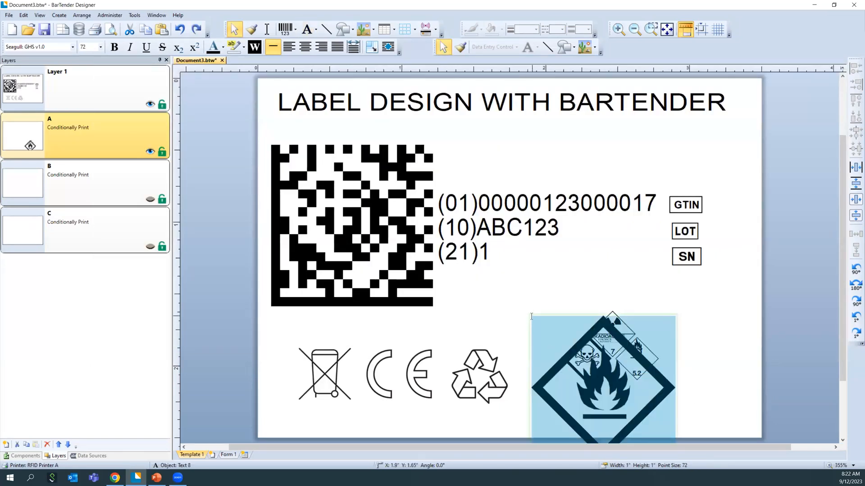
pyautogui.click(531, 317)
pyautogui.click(530, 313)
pyautogui.moveTo(530, 313); pyautogui.dragTo(629, 361)
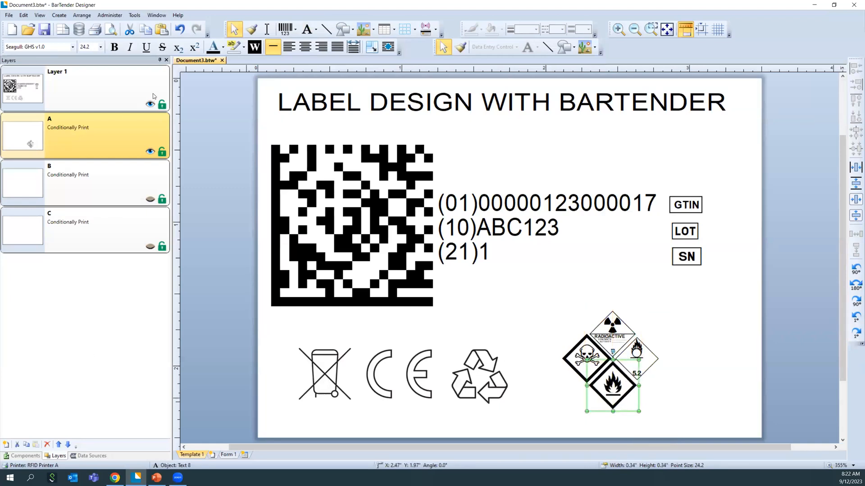
# Step: Move the four hazard symbols together slightly up and right, and check the label in print preview
pyautogui.moveTo(538, 278); pyautogui.dragTo(730, 432)
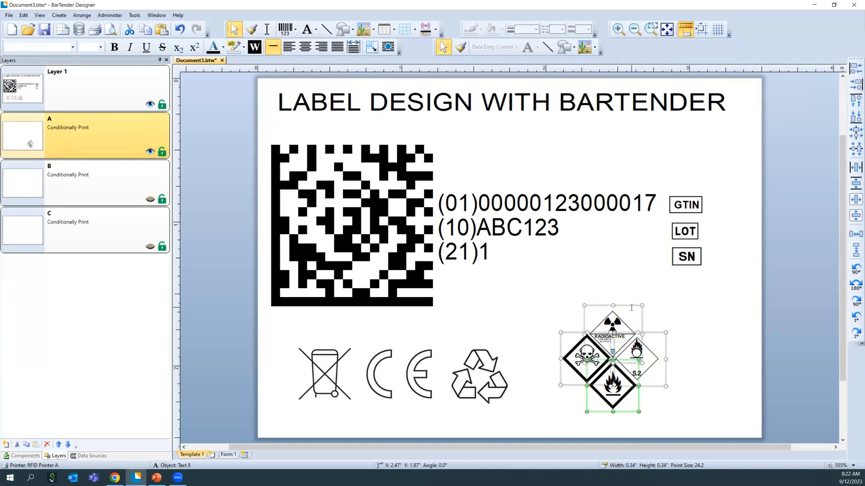
pyautogui.moveTo(636, 303); pyautogui.dragTo(653, 278)
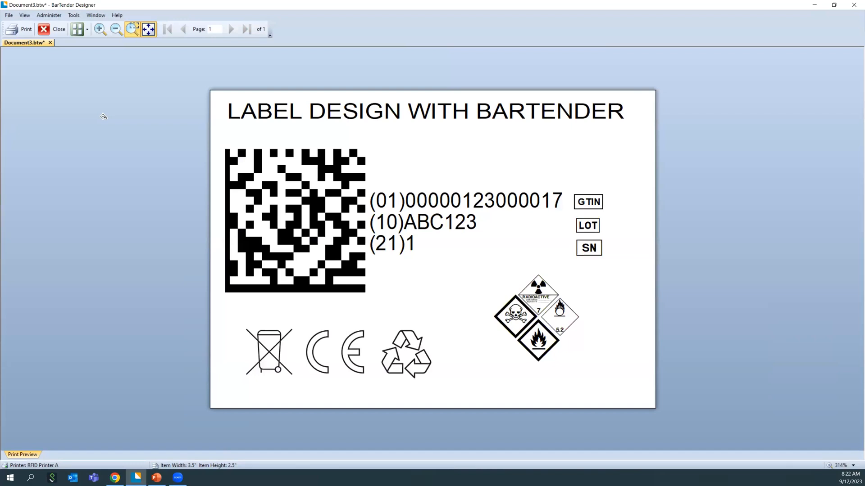
pyautogui.click(57, 30)
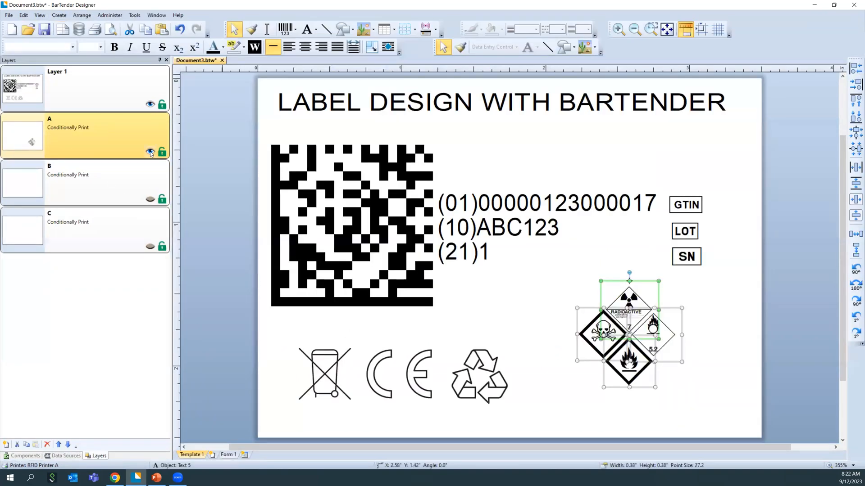
# Step: Hide layer A, show layer B, and collapse the Enterprise Webinar UDI and Entrenamiento LATAM component folders
pyautogui.click(150, 152)
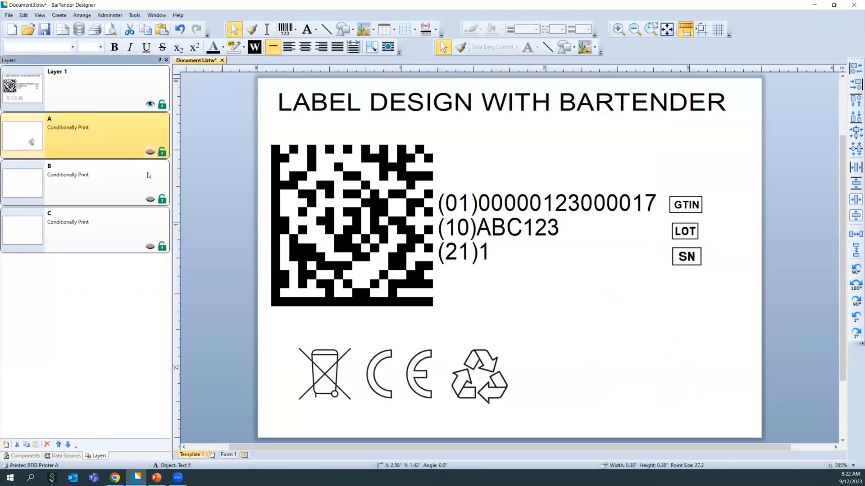
pyautogui.click(150, 200)
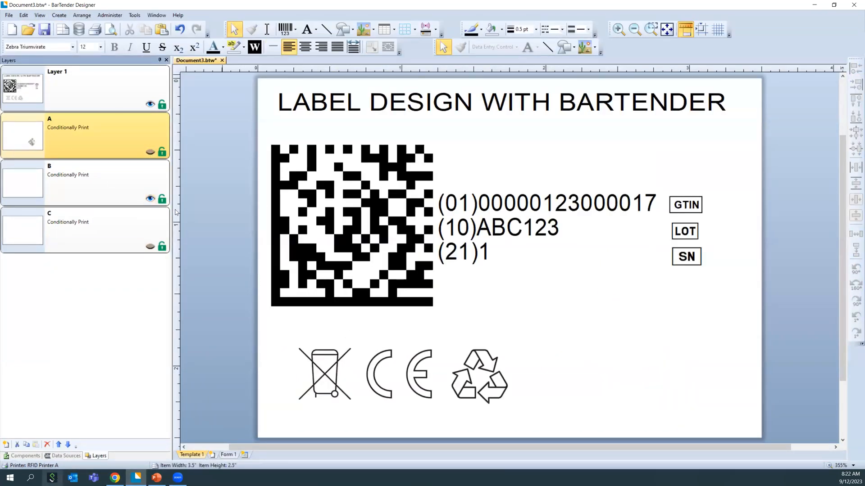
pyautogui.click(23, 456)
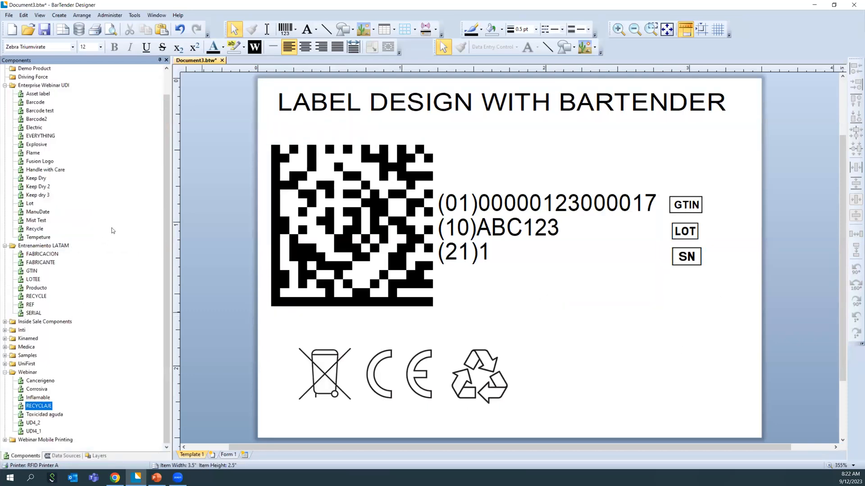
pyautogui.click(5, 85)
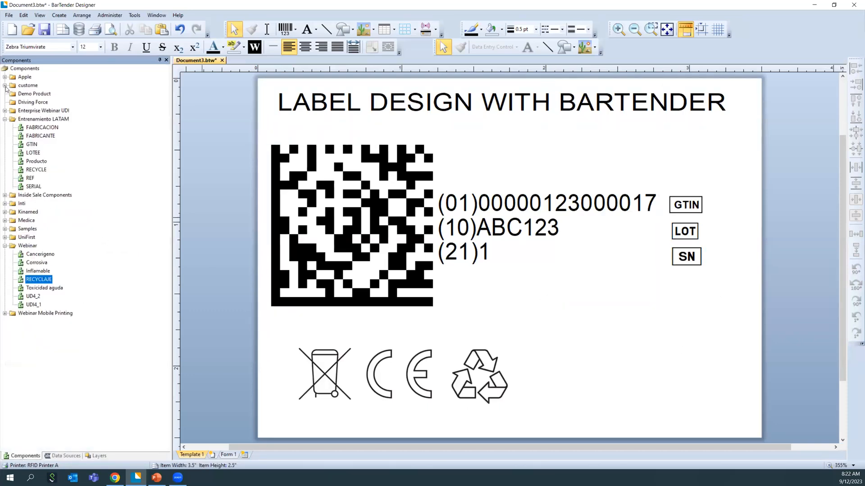
pyautogui.click(5, 119)
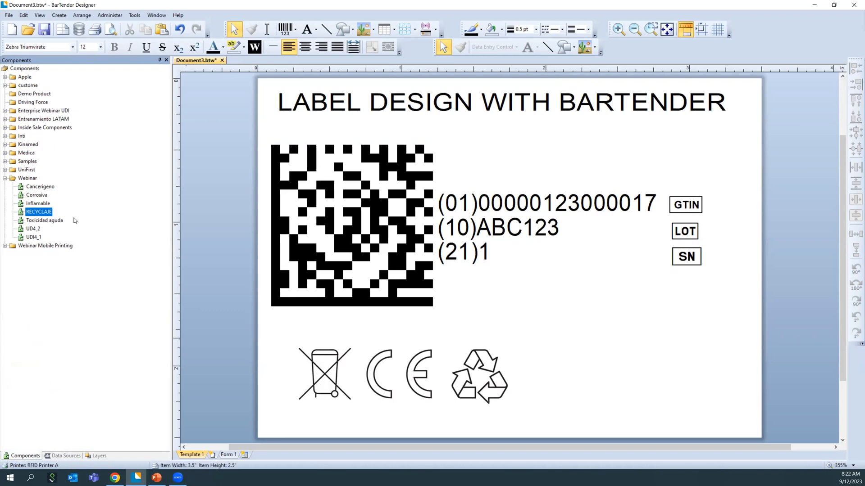
# Step: Try to place the UDI4_1 component from the Webinar folder on the label's lower-right area with hidden layer A still active
pyautogui.click(34, 238)
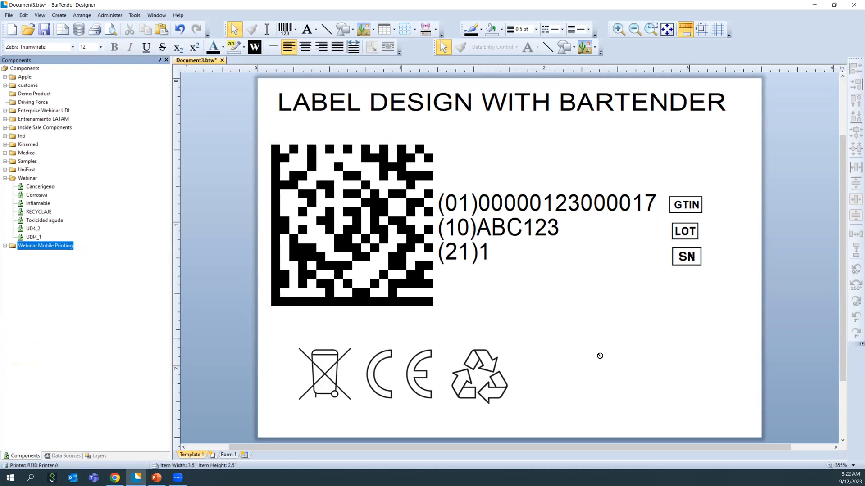
pyautogui.click(35, 246)
pyautogui.press('Up')
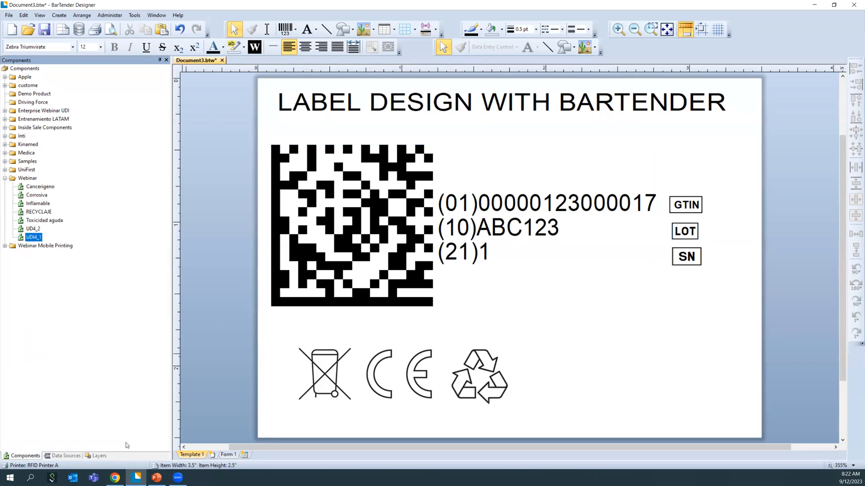
pyautogui.click(99, 456)
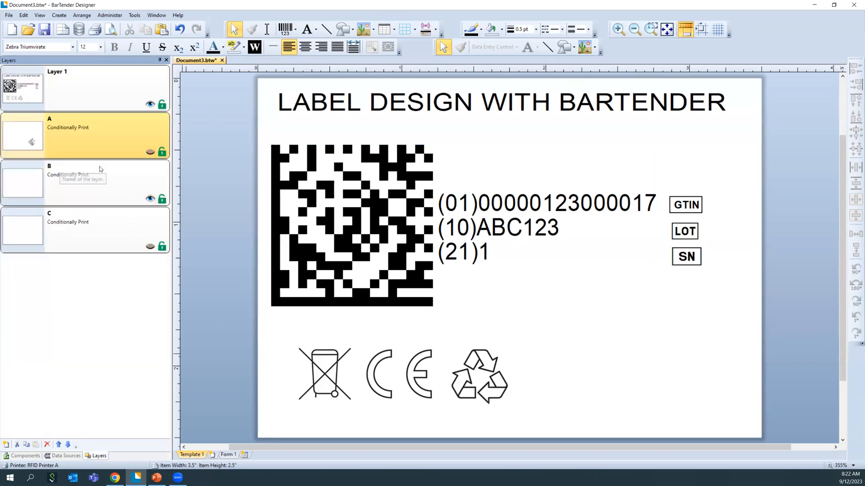
pyautogui.click(25, 454)
pyautogui.moveTo(47, 245); pyautogui.dragTo(645, 353)
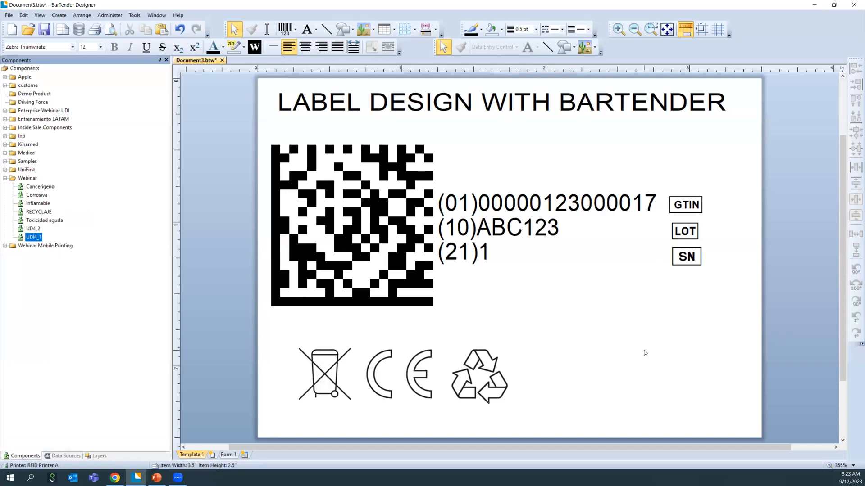
# Step: Make layer B active and place the Webinar component UDI4_1 on the label below the SN symbol
pyautogui.click(97, 456)
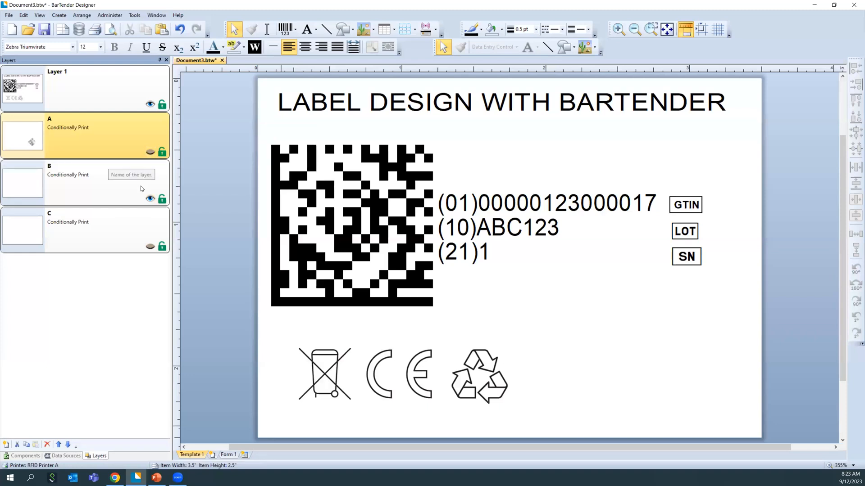
pyautogui.click(107, 190)
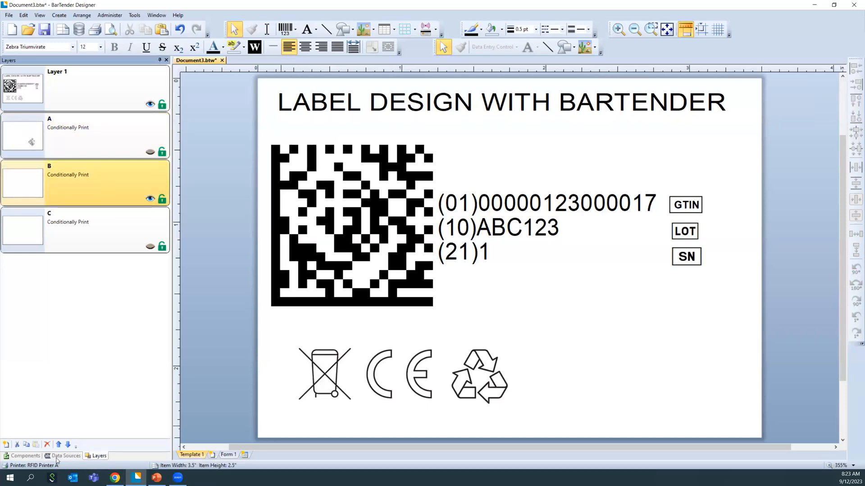
pyautogui.click(25, 457)
pyautogui.moveTo(34, 246); pyautogui.dragTo(620, 345)
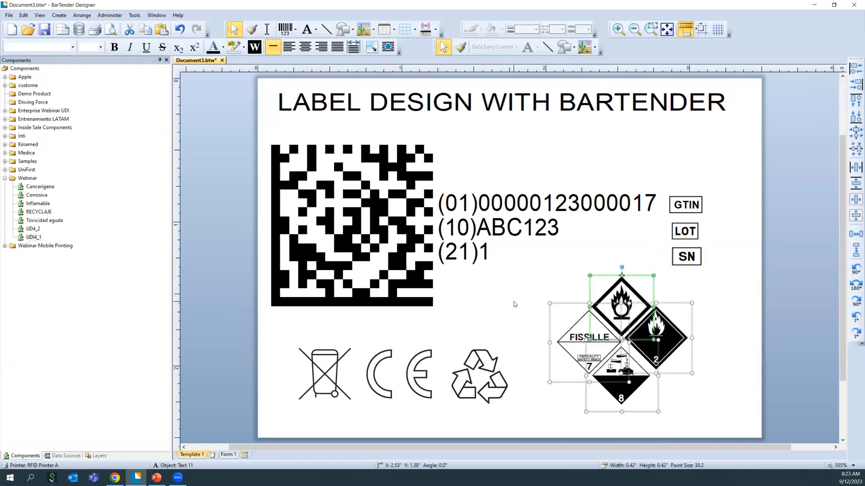
# Step: Hide layer B and make layer C the active layer
pyautogui.click(96, 456)
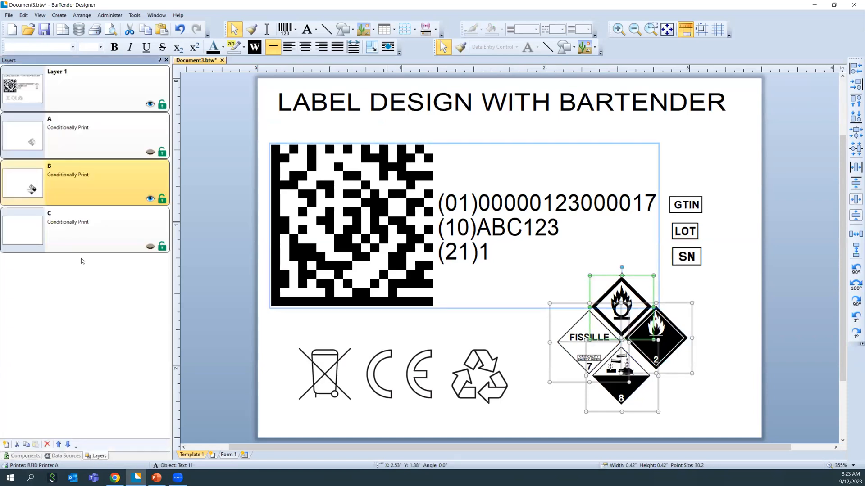
pyautogui.click(150, 198)
pyautogui.click(101, 235)
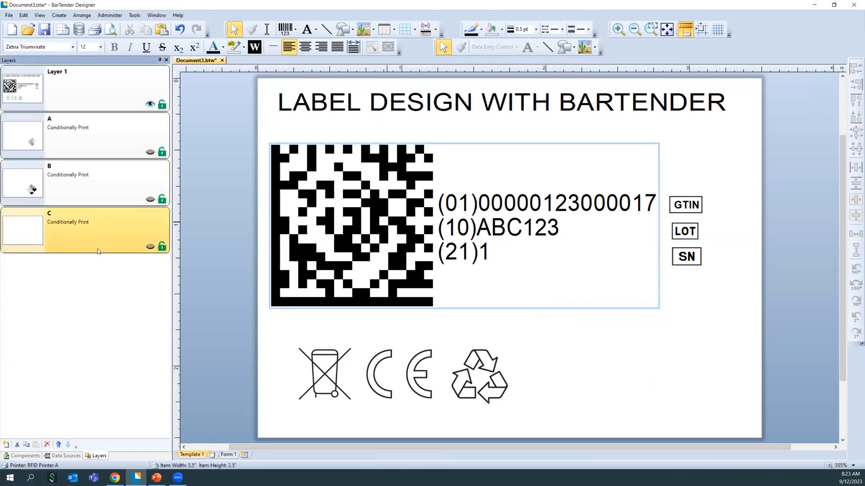
# Step: Show layer C and place the Webinar component UD4_2 on the label below the SN symbol
pyautogui.click(24, 455)
pyautogui.moveTo(40, 246); pyautogui.dragTo(518, 373)
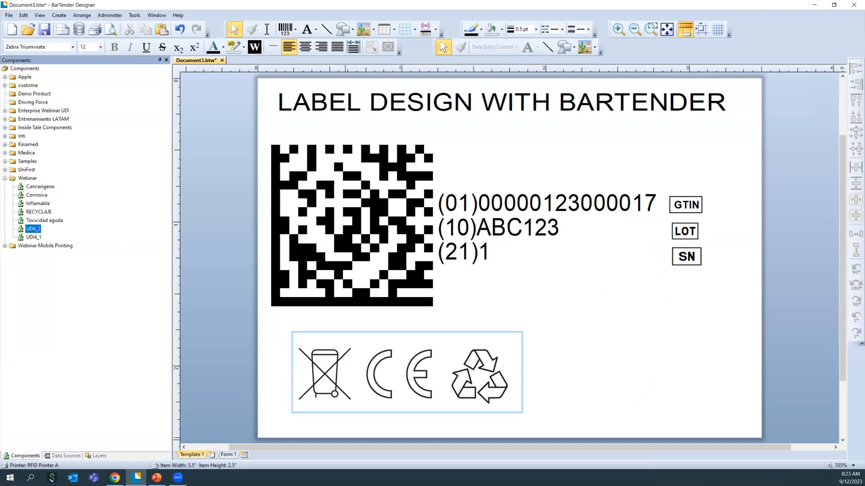
pyautogui.click(99, 455)
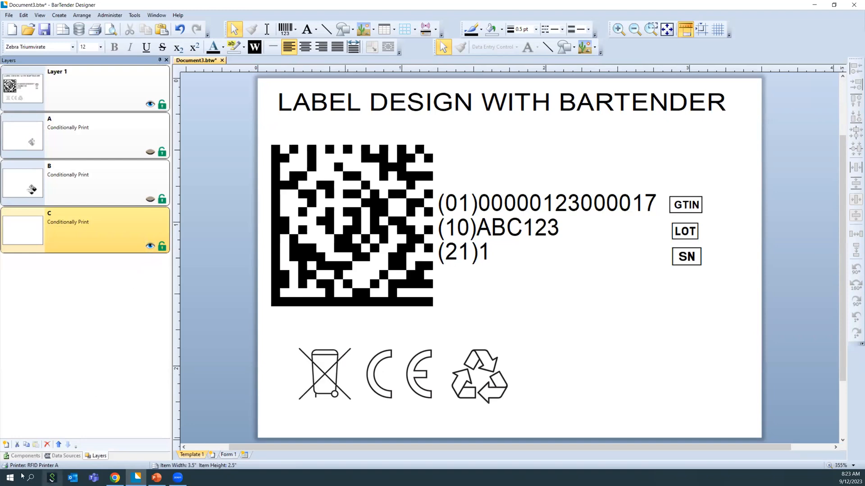
pyautogui.click(22, 455)
pyautogui.moveTo(45, 246); pyautogui.dragTo(617, 347)
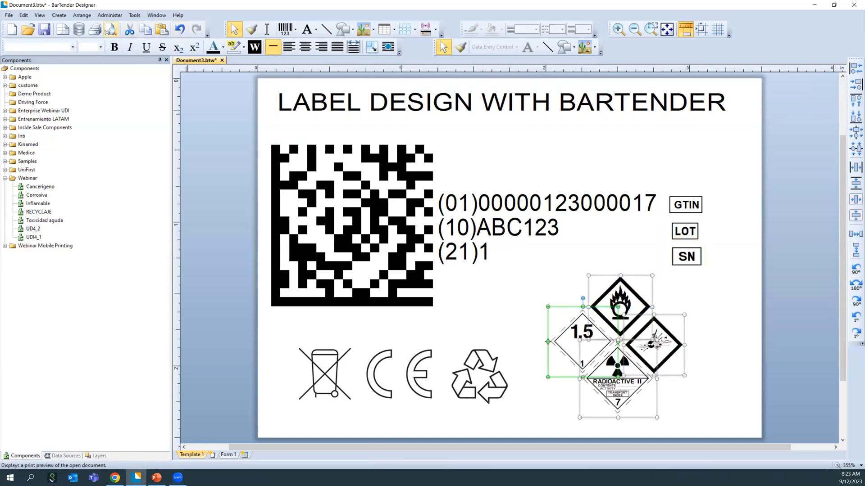
# Step: Check how the label prints in the print preview, and return to the design view
pyautogui.click(110, 30)
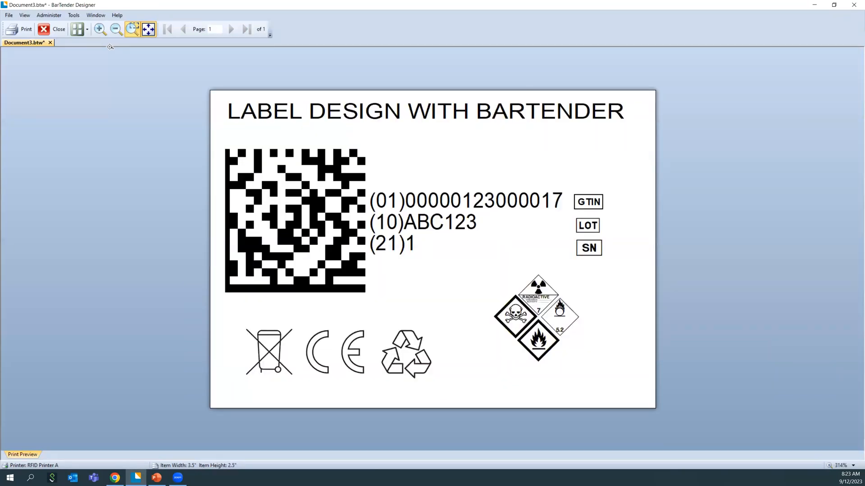
pyautogui.click(45, 26)
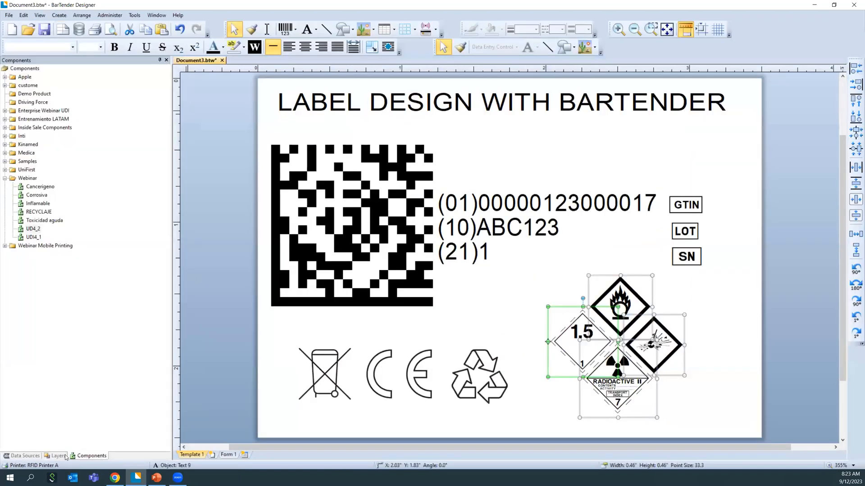
# Step: Hide layer C so that all three conditional layers are hidden, and make Layer 1 the active layer
pyautogui.click(57, 456)
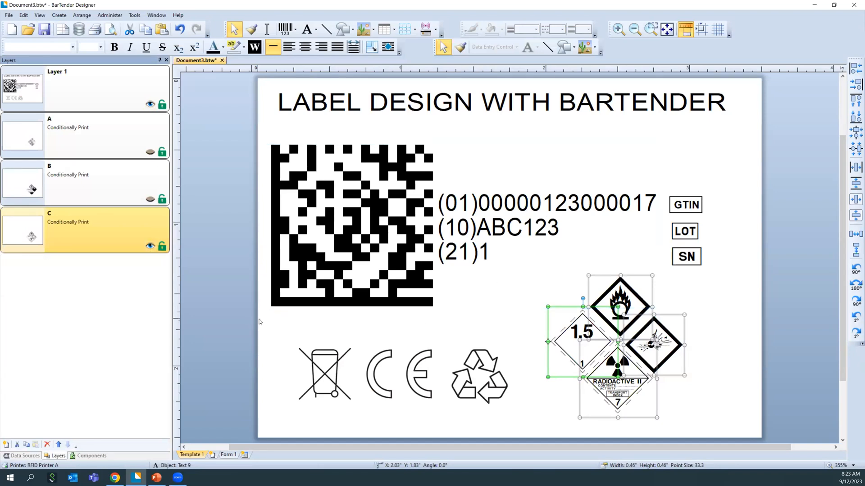
pyautogui.click(273, 328)
pyautogui.click(150, 248)
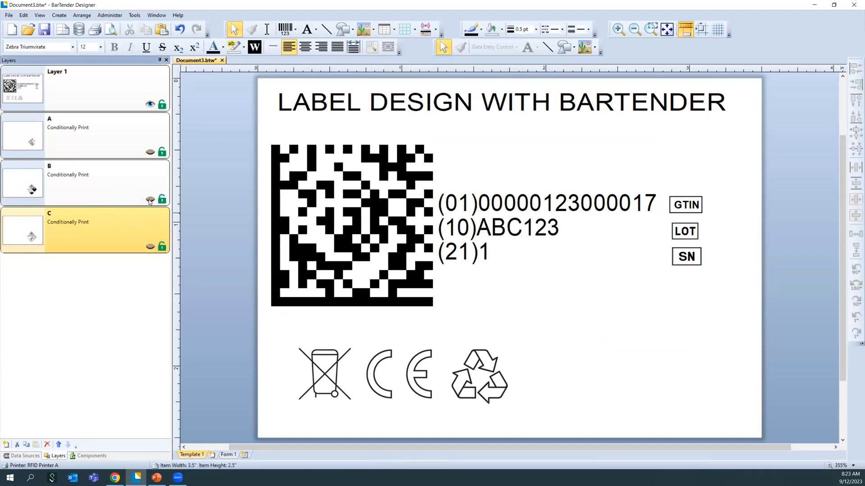
pyautogui.click(150, 200)
pyautogui.click(150, 200)
pyautogui.click(150, 152)
pyautogui.click(149, 152)
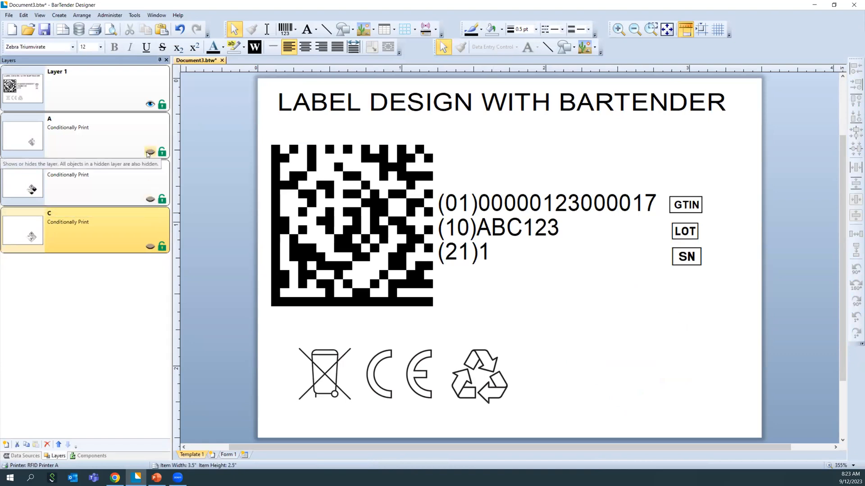
pyautogui.click(129, 92)
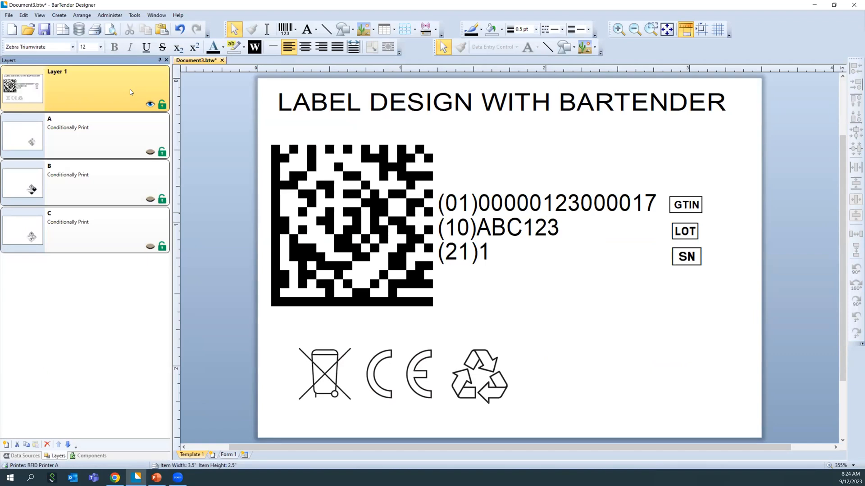
# Step: Open the data entry form Form 1 and enlarge it to about 13.88 x 6.45 in
pyautogui.click(228, 458)
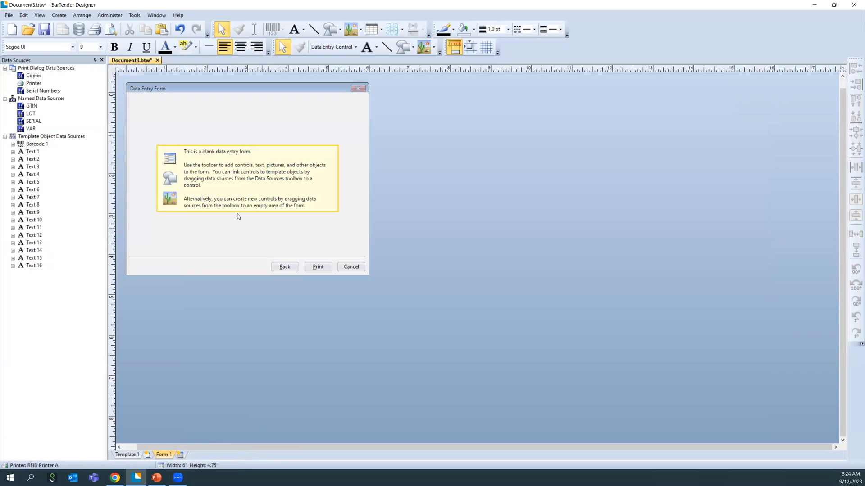
pyautogui.click(239, 126)
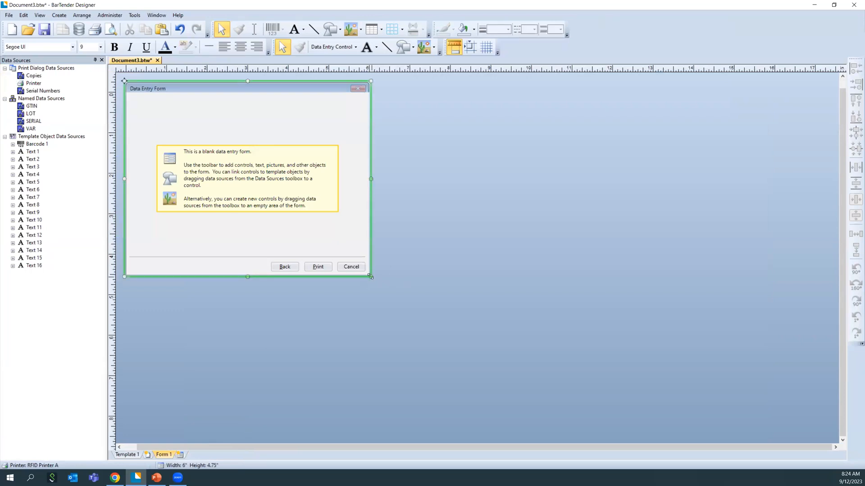
pyautogui.moveTo(387, 287); pyautogui.dragTo(690, 346)
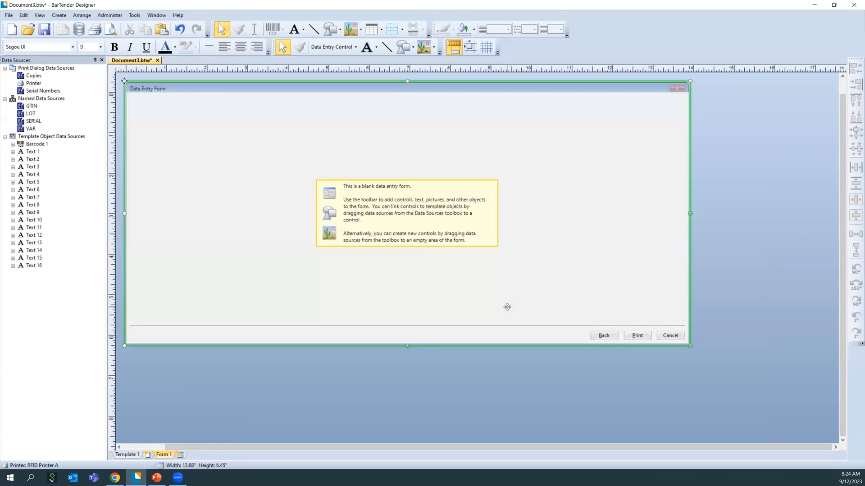
# Step: Add a single-line text object near the top of the form reading "DATA ENTRY FOR LABEL DESIGN"
pyautogui.click(376, 47)
pyautogui.click(379, 67)
pyautogui.click(251, 116)
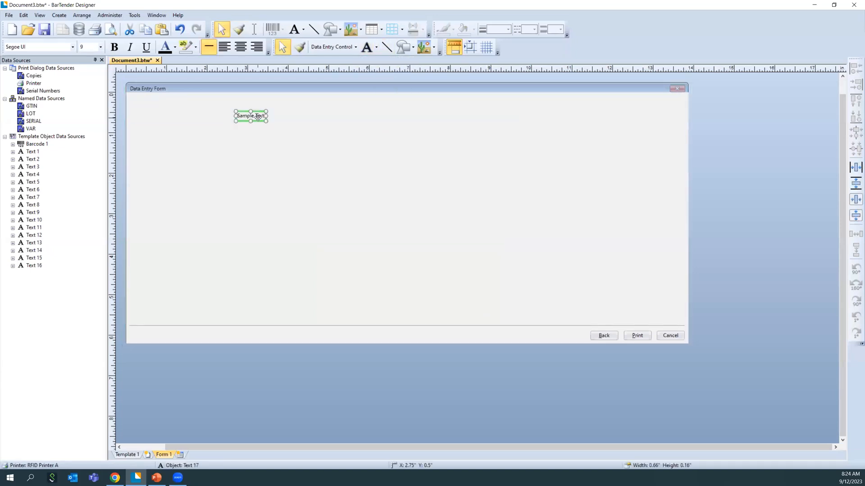
pyautogui.doubleClick(258, 116)
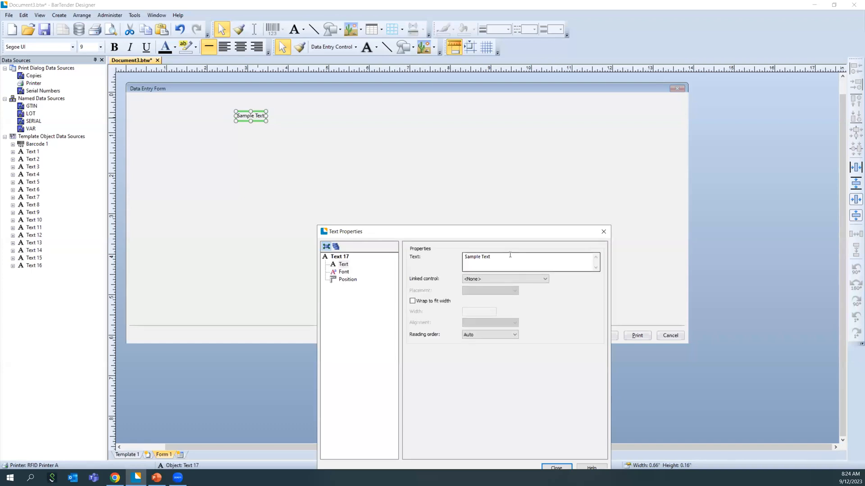
pyautogui.write('DATA ENTRY FOR LABEL DESIGN')
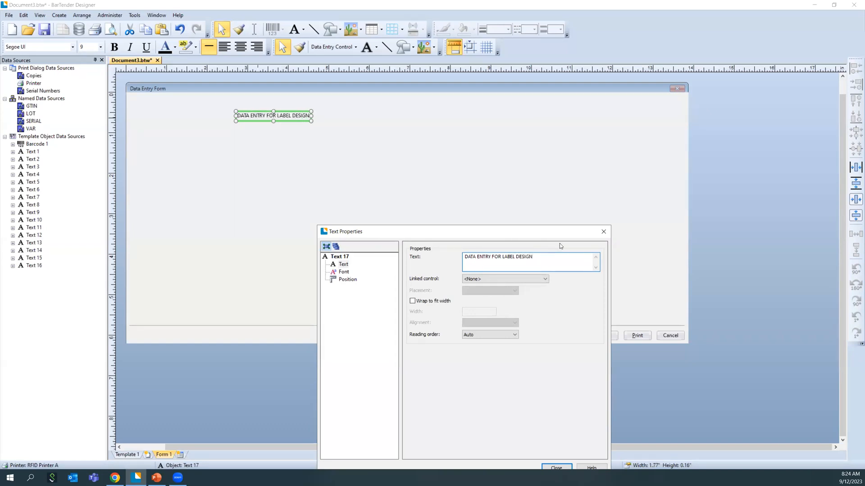
pyautogui.click(603, 232)
# Step: Format the form title as bold 36 pt and move it to about X 0.75 in, Y 0.25 in
pyautogui.click(115, 47)
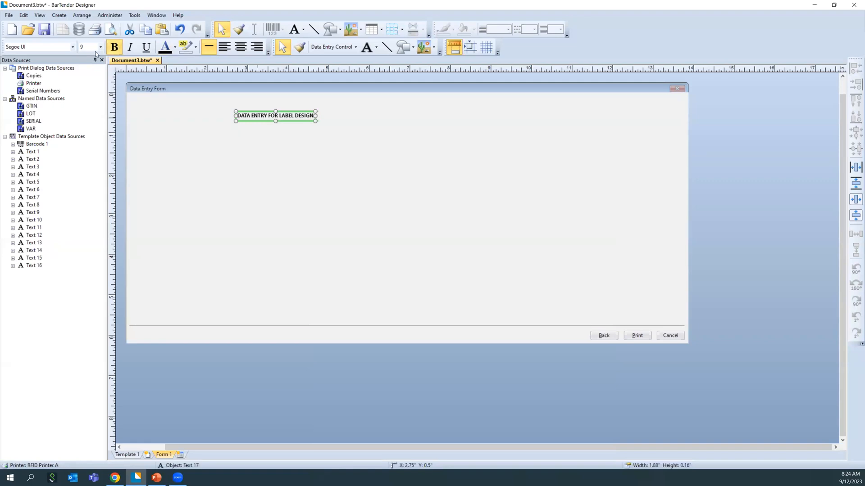
pyautogui.click(100, 46)
pyautogui.click(100, 126)
pyautogui.click(100, 126)
pyautogui.click(85, 125)
pyautogui.moveTo(359, 112); pyautogui.dragTo(287, 102)
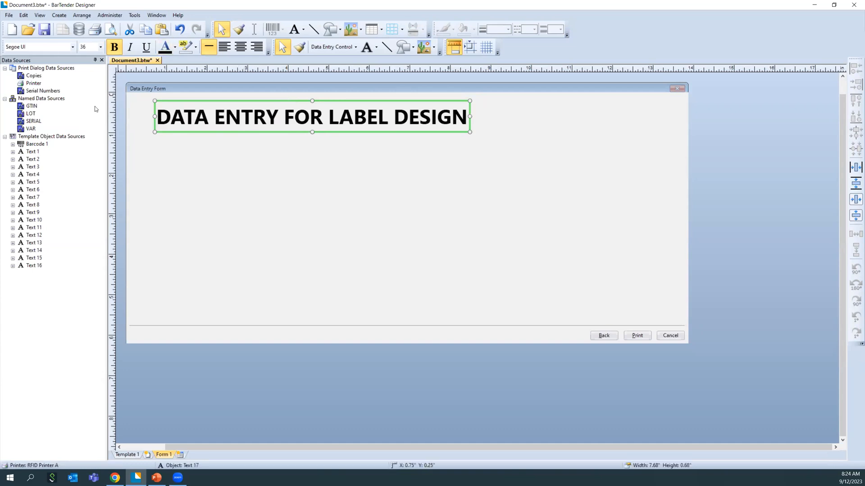
# Step: Create a text input box for the GTIN data source below the title and widen it to about 6.25 in
pyautogui.click(30, 106)
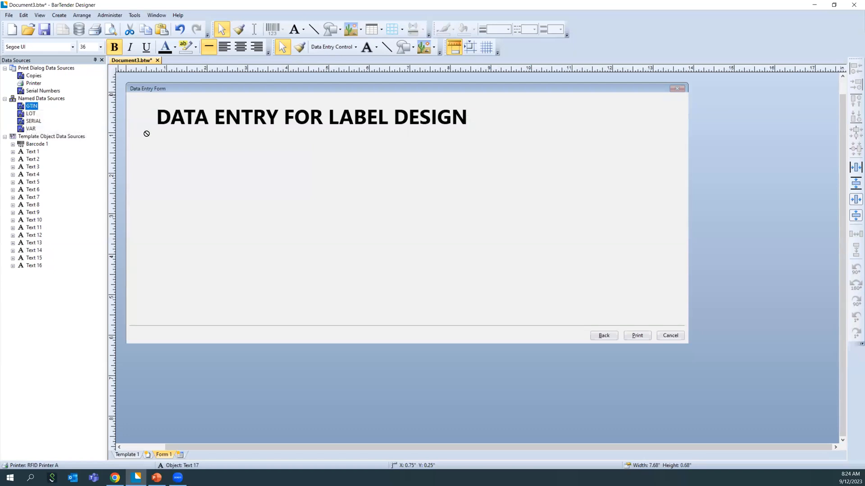
pyautogui.click(251, 166)
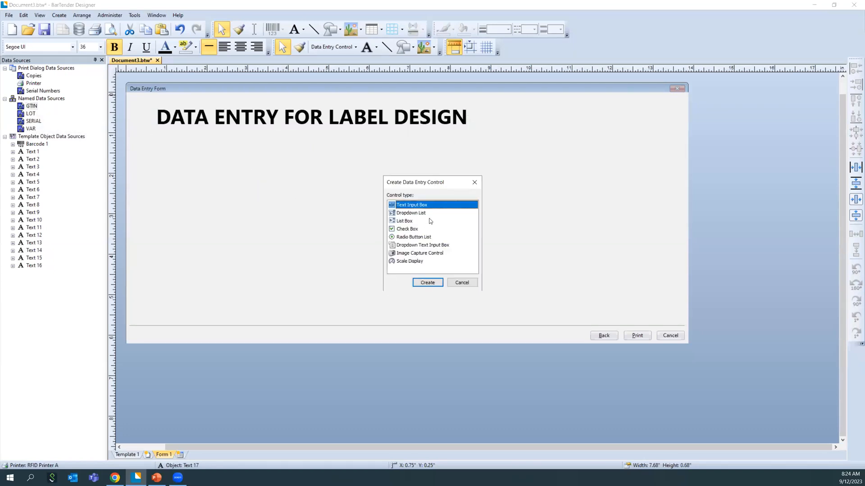
pyautogui.click(427, 282)
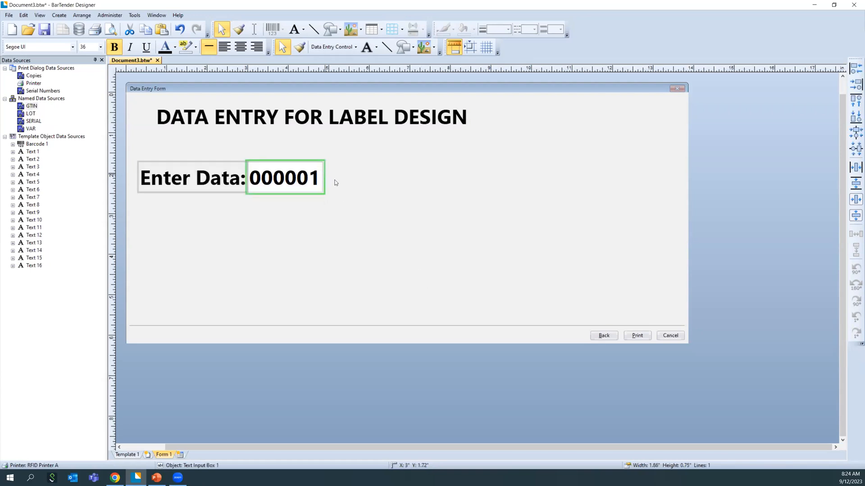
pyautogui.moveTo(325, 177); pyautogui.dragTo(503, 177)
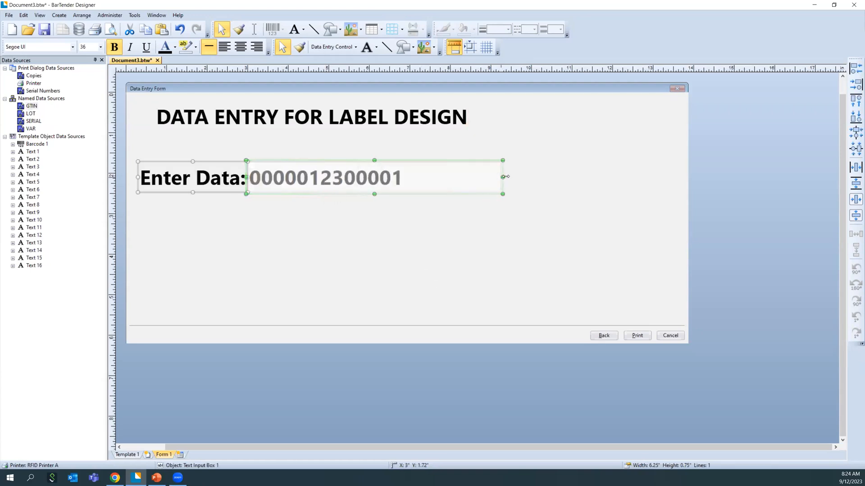
# Step: Change the text label of the GTIN input box to "GTIN:"
pyautogui.doubleClick(208, 177)
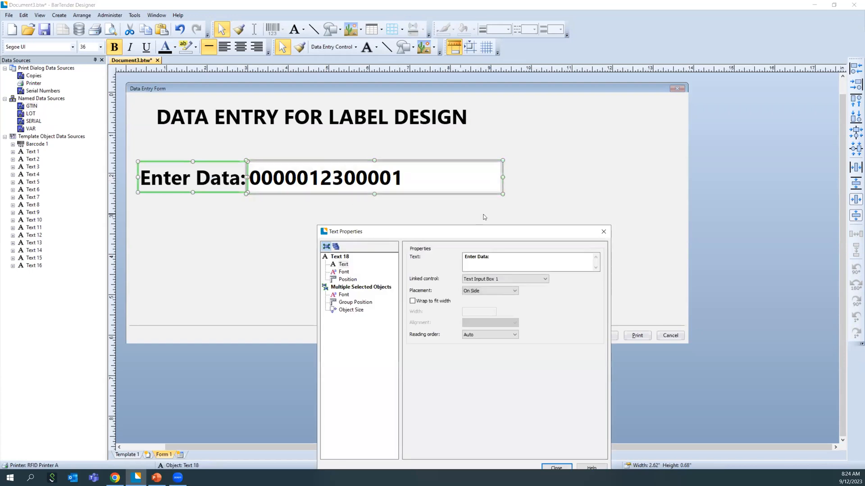
pyautogui.press('BackSpace')
pyautogui.write('GTIN:')
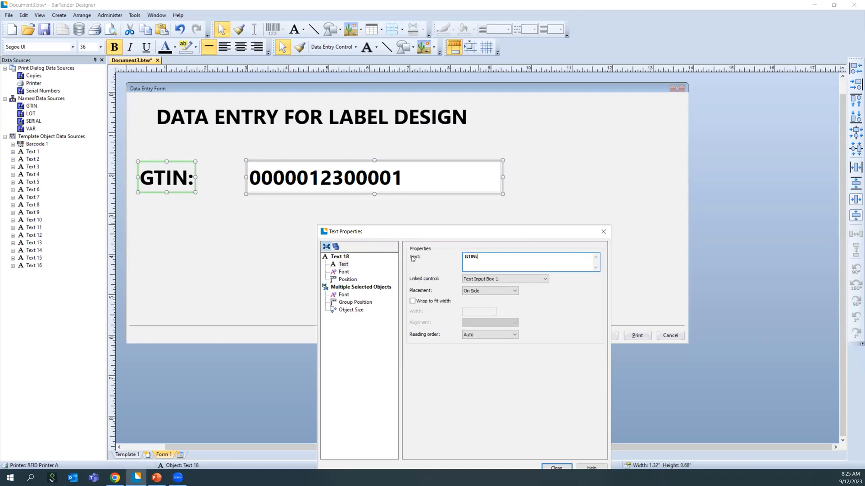
pyautogui.click(556, 468)
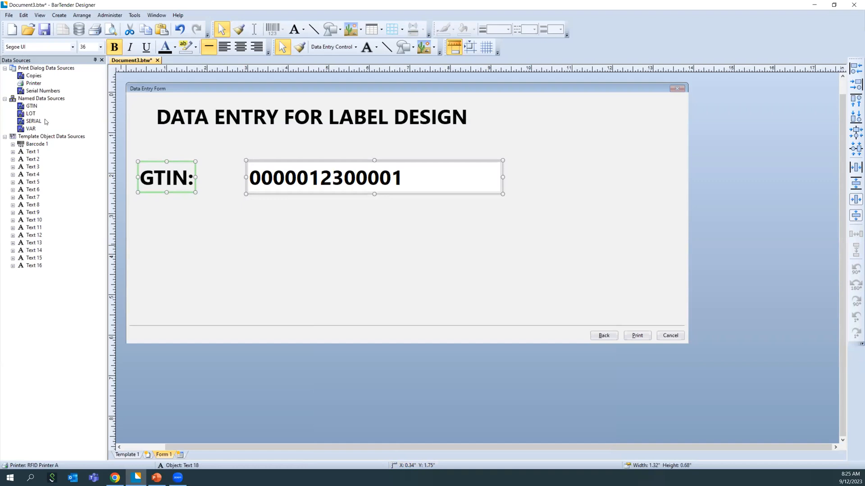
# Step: Create a dropdown list for the LOT data source below the GTIN box and set its text label to "LOT:"
pyautogui.click(31, 113)
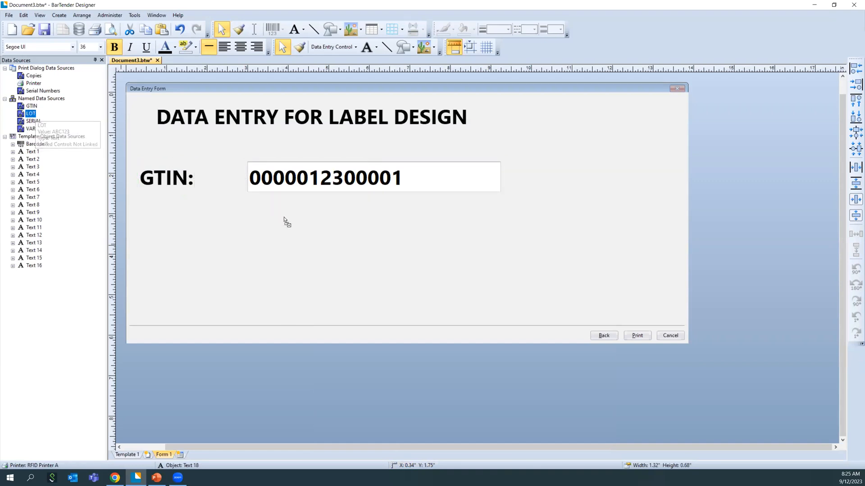
pyautogui.moveTo(240, 220); pyautogui.dragTo(253, 223)
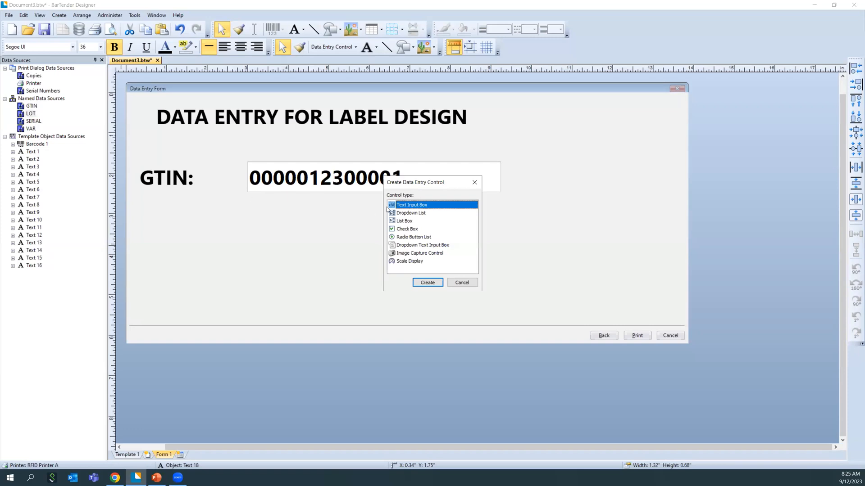
pyautogui.click(414, 213)
pyautogui.click(439, 283)
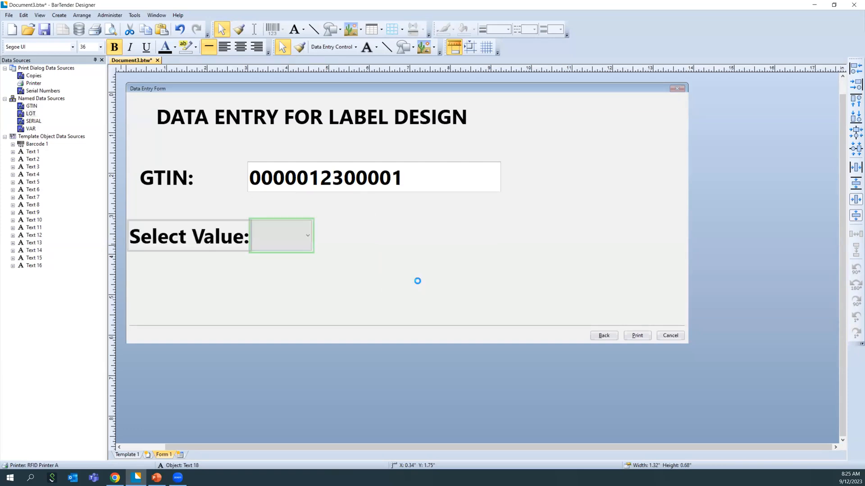
pyautogui.doubleClick(186, 225)
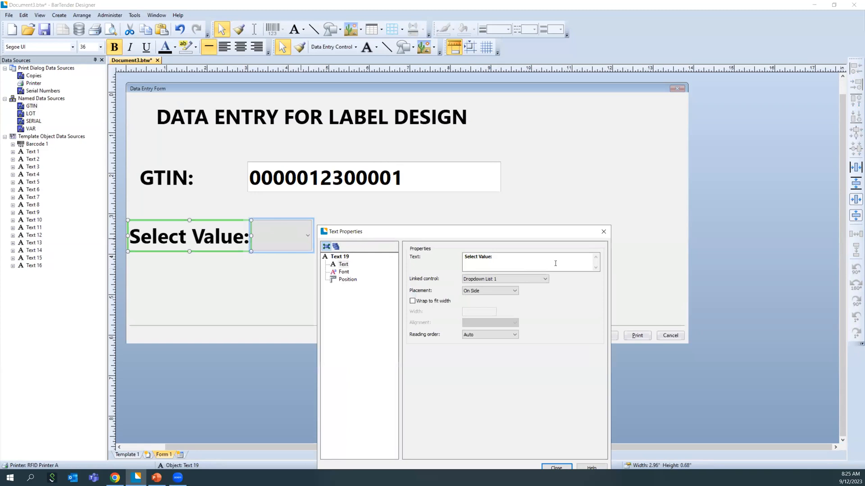
pyautogui.write('LOT:')
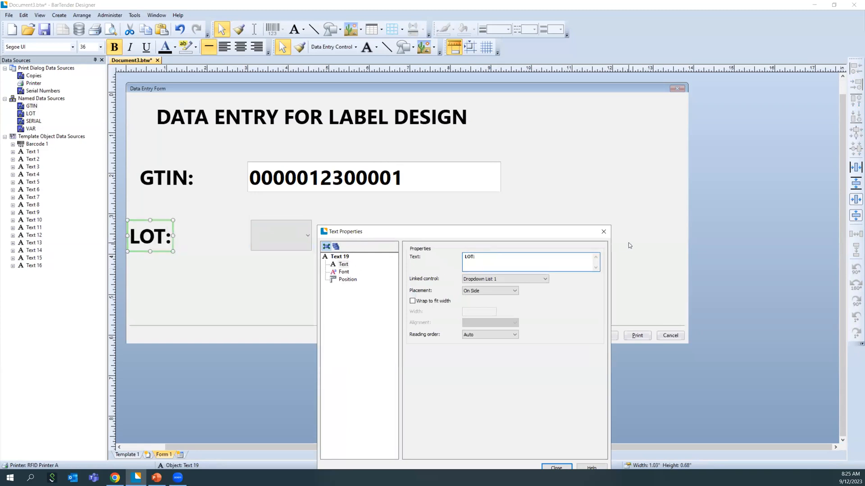
pyautogui.click(603, 231)
# Step: Set the LOT dropdown's list items to ABC-1, ABC-2, ABC-3 and ABN-4
pyautogui.doubleClick(293, 223)
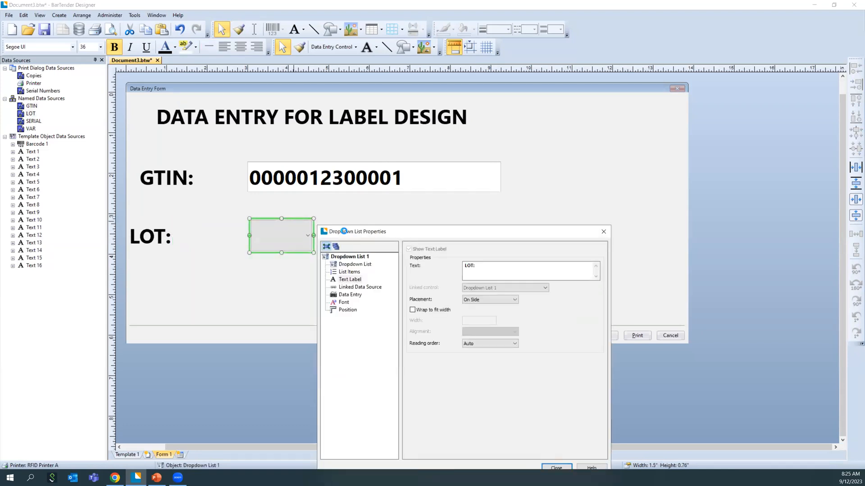
pyautogui.click(350, 272)
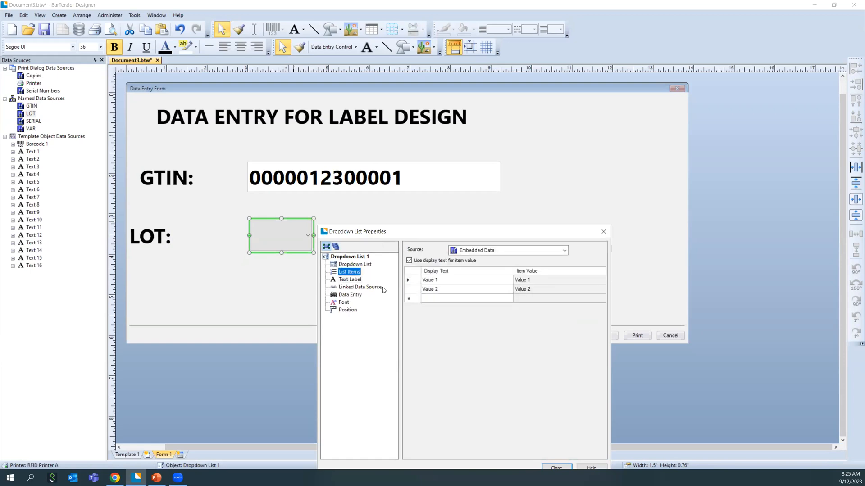
pyautogui.click(453, 283)
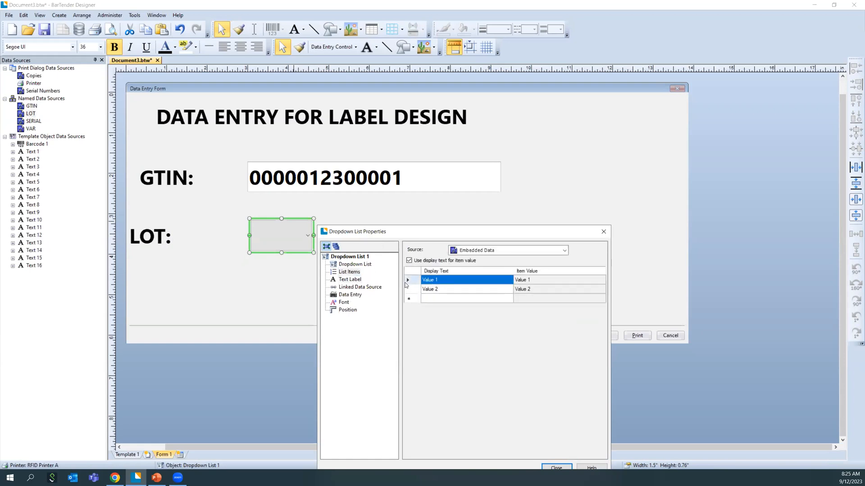
pyautogui.write('ABC-1')
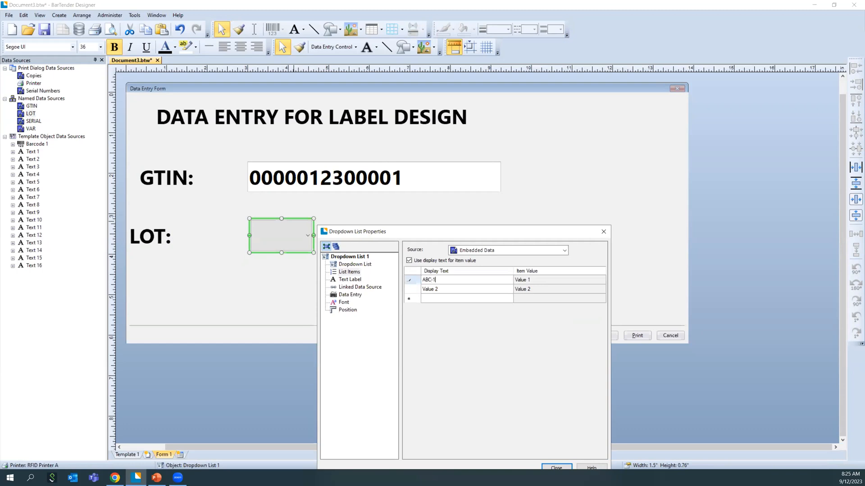
pyautogui.click(453, 292)
pyautogui.click(453, 290)
pyautogui.write('ABC-2')
pyautogui.click(441, 301)
pyautogui.write('AB')
pyautogui.click(457, 308)
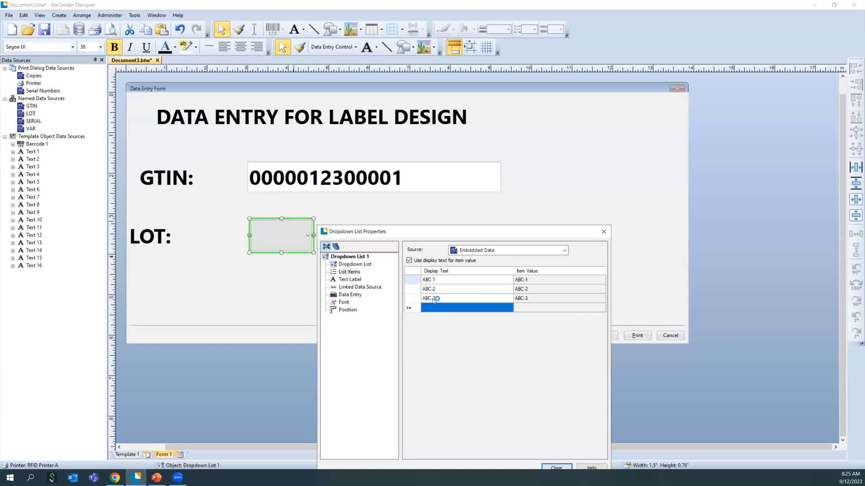
pyautogui.write('ABN-4')
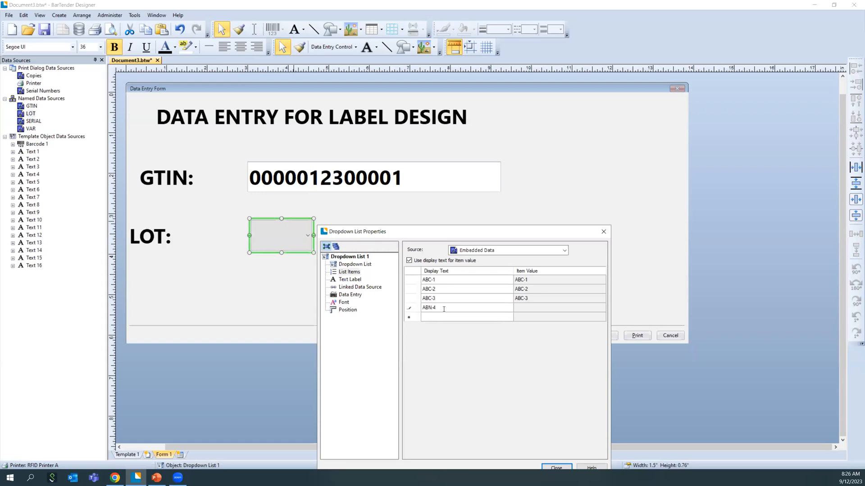
pyautogui.click(459, 317)
pyautogui.click(603, 232)
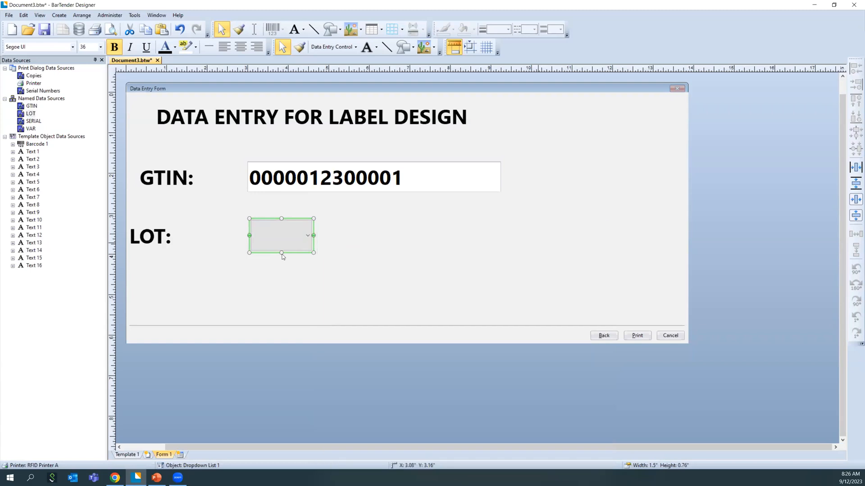
# Step: Widen the LOT dropdown to end level with the GTIN box, and align the "LOT:" label's right edge with "GTIN:"
pyautogui.moveTo(386, 234); pyautogui.dragTo(503, 235)
pyautogui.moveTo(155, 221); pyautogui.dragTo(175, 221)
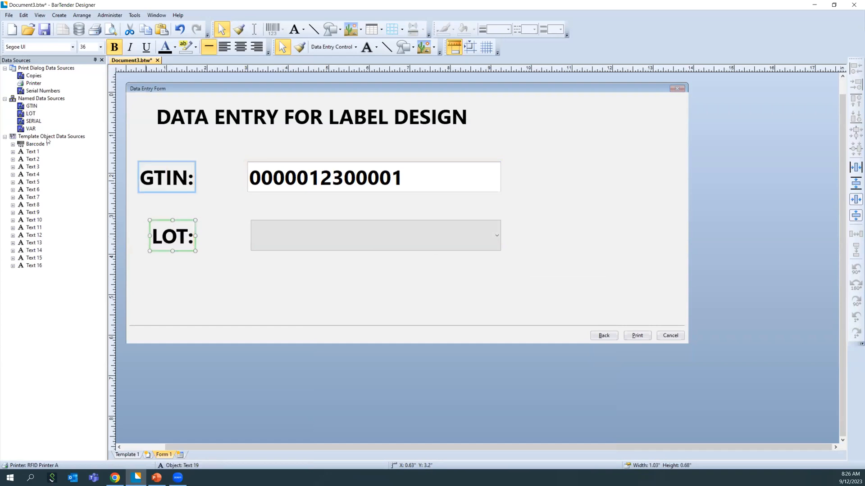
# Step: Create a text input box for the SERIAL data source below the LOT dropdown and set its text label to "SERIAL:"
pyautogui.moveTo(34, 121); pyautogui.dragTo(251, 276)
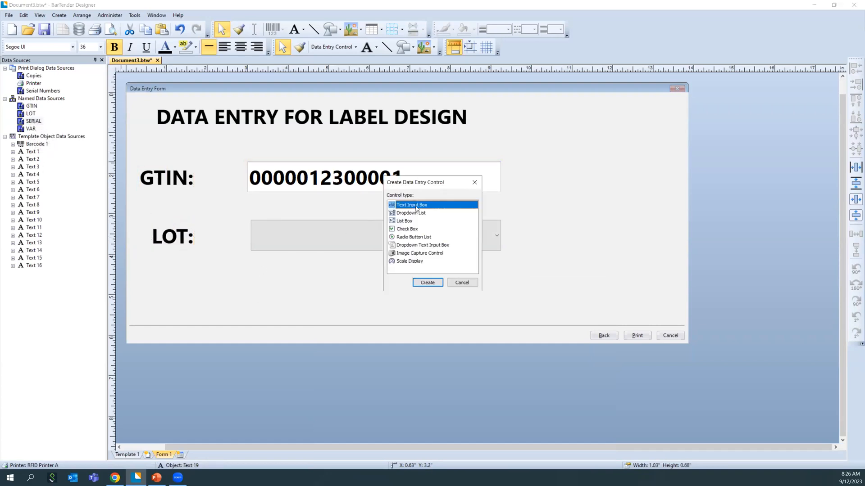
pyautogui.click(426, 282)
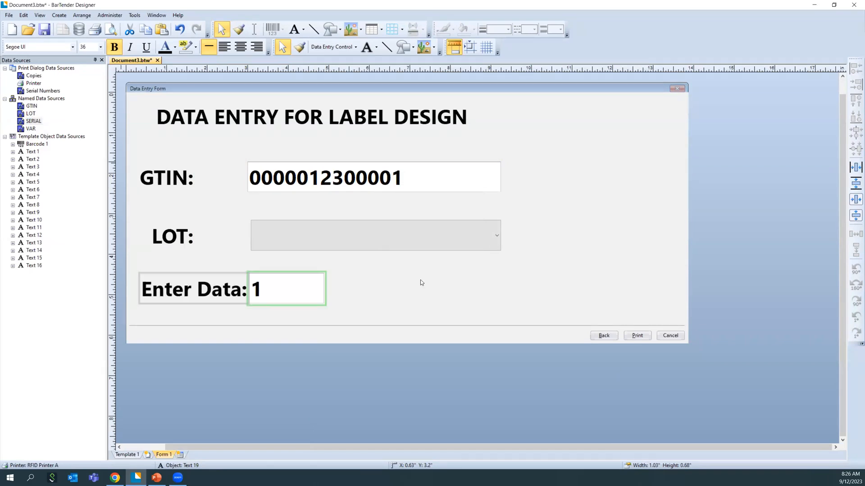
pyautogui.doubleClick(286, 278)
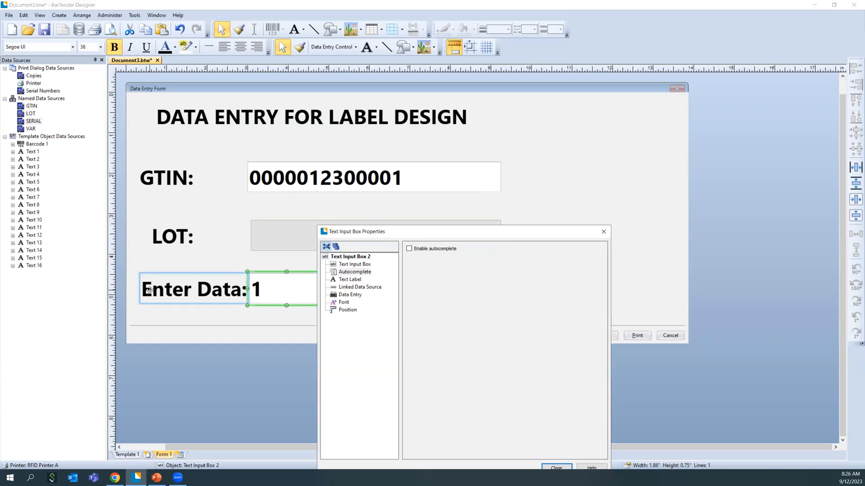
pyautogui.click(361, 260)
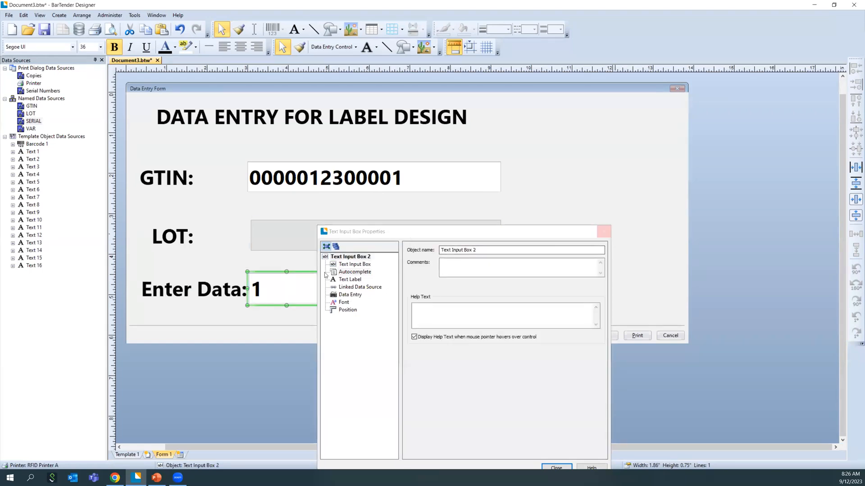
pyautogui.click(210, 277)
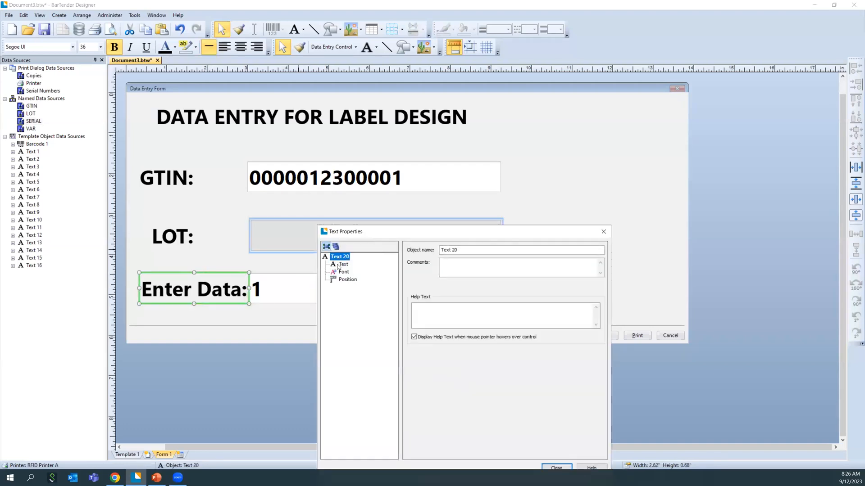
pyautogui.click(340, 264)
pyautogui.press('Tab')
pyautogui.write('s')
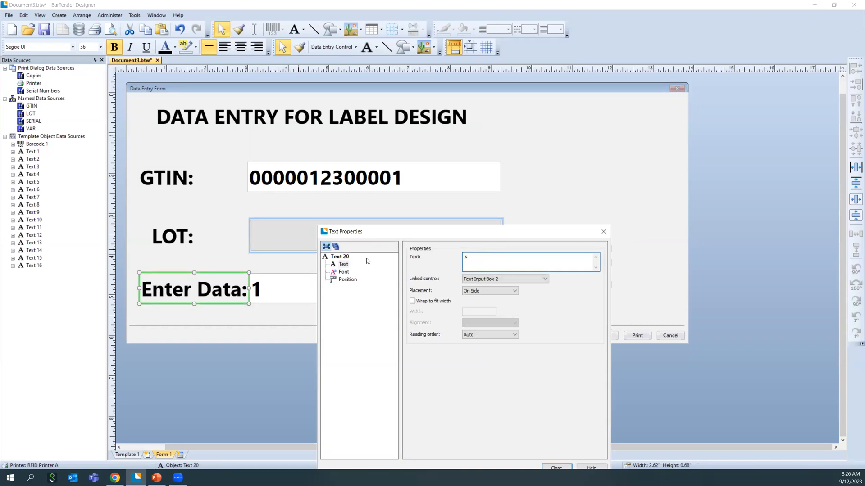
pyautogui.write('ERIA')
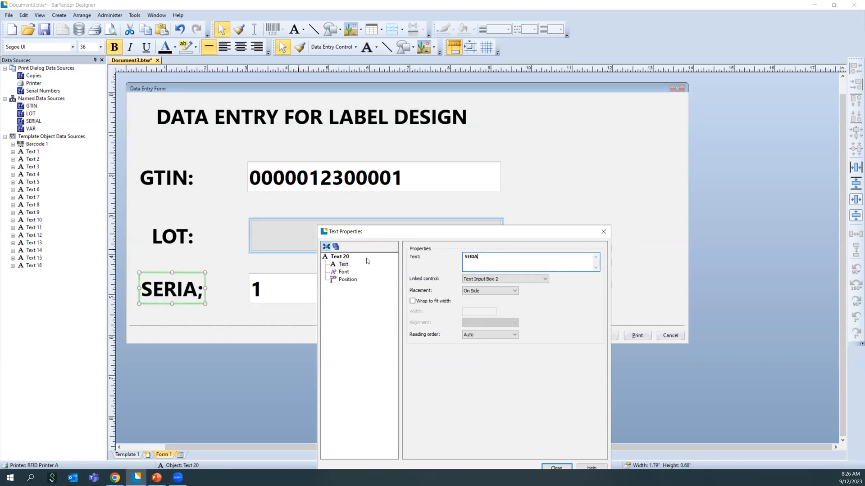
pyautogui.write('L:')
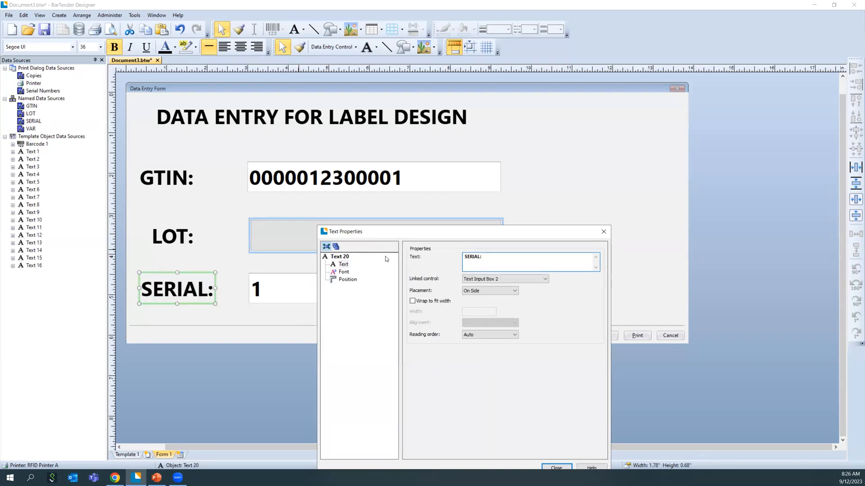
# Step: Widen the SERIAL input box to end near the LOT dropdown's right edge, and enlarge the form to about 14.87 x 8.51 in
pyautogui.click(258, 278)
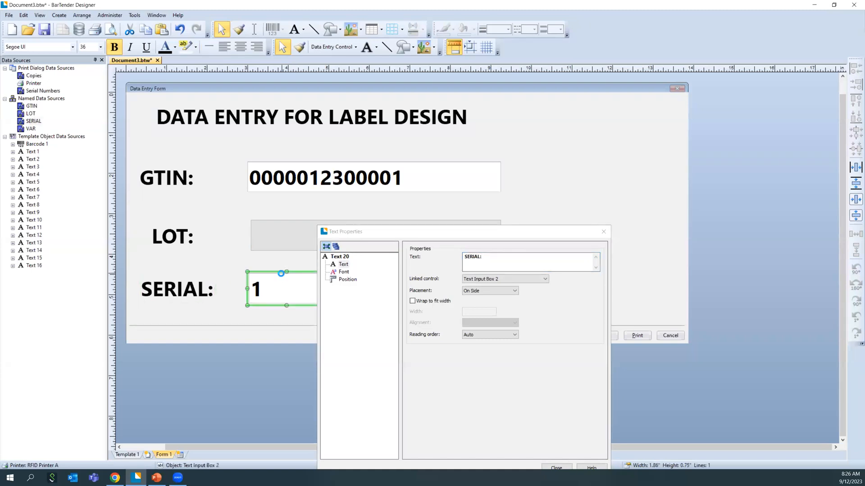
pyautogui.click(604, 232)
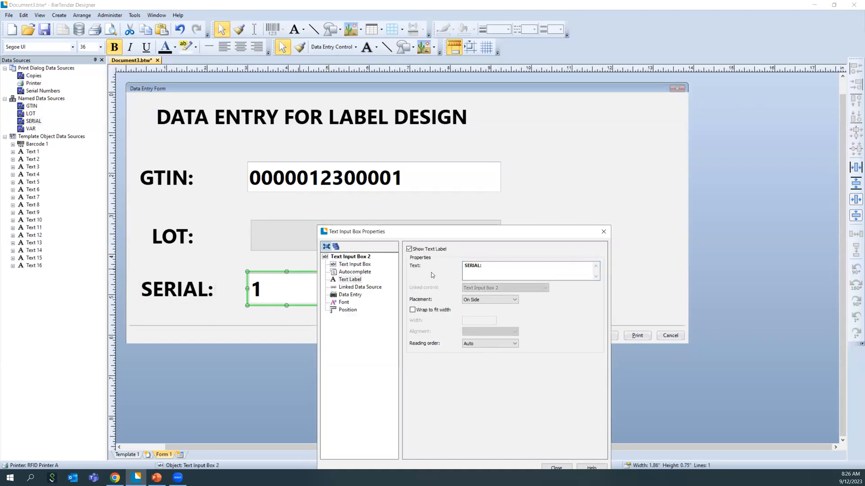
pyautogui.moveTo(325, 288); pyautogui.dragTo(499, 288)
pyautogui.click(715, 344)
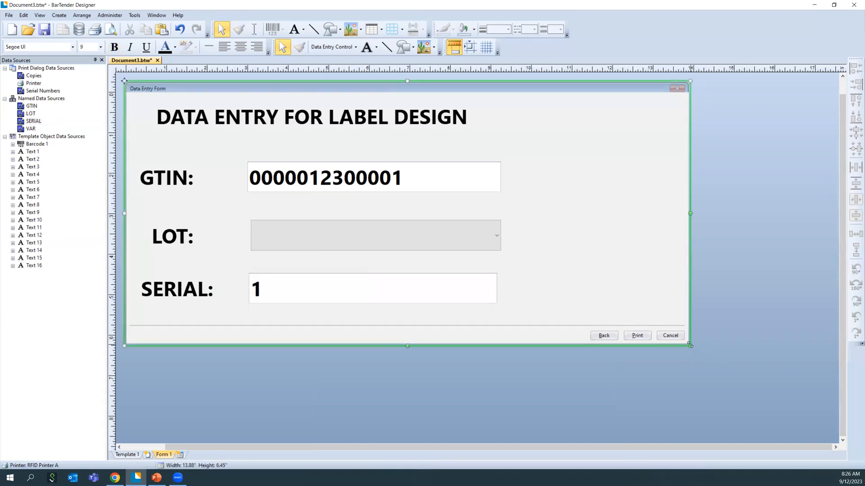
pyautogui.moveTo(704, 382); pyautogui.dragTo(743, 423)
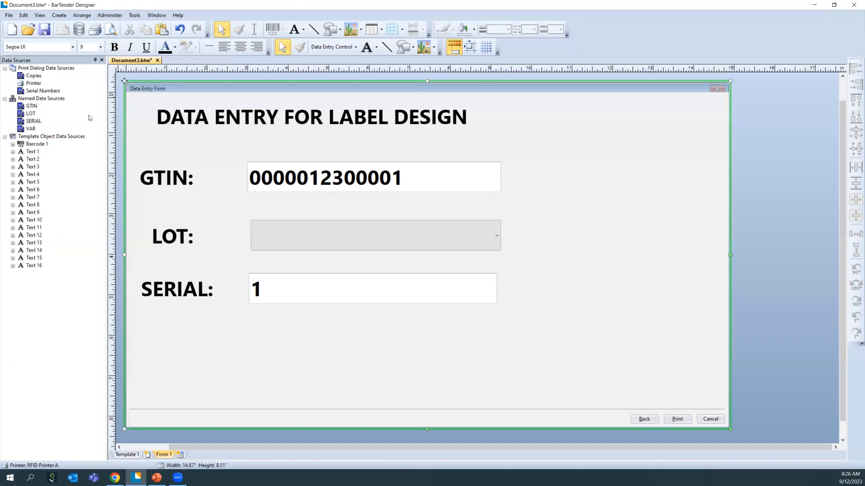
# Step: Create a dropdown list for the VAR data source below the SERIAL box and set its text label to "VAR:"
pyautogui.moveTo(31, 129); pyautogui.dragTo(196, 342)
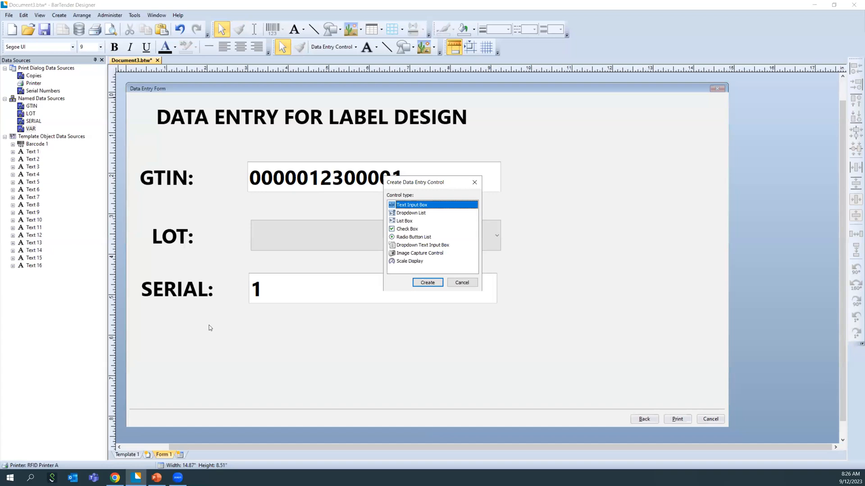
pyautogui.click(410, 213)
pyautogui.click(429, 283)
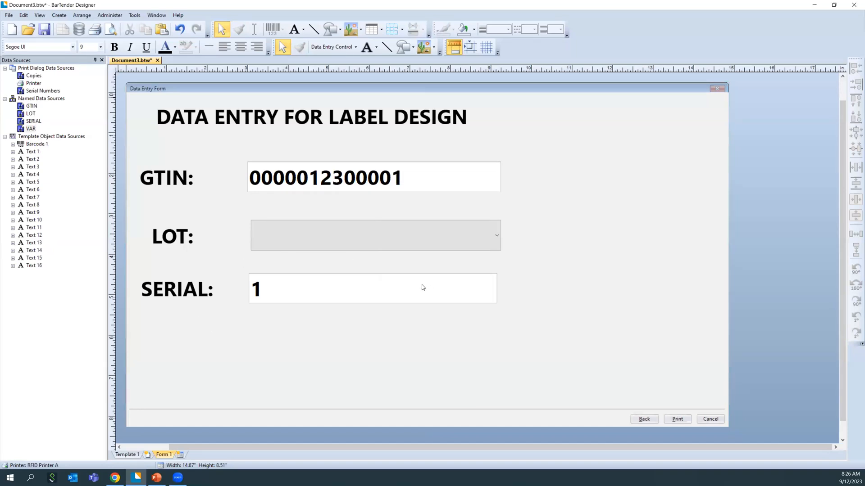
pyautogui.click(410, 286)
pyautogui.click(238, 337)
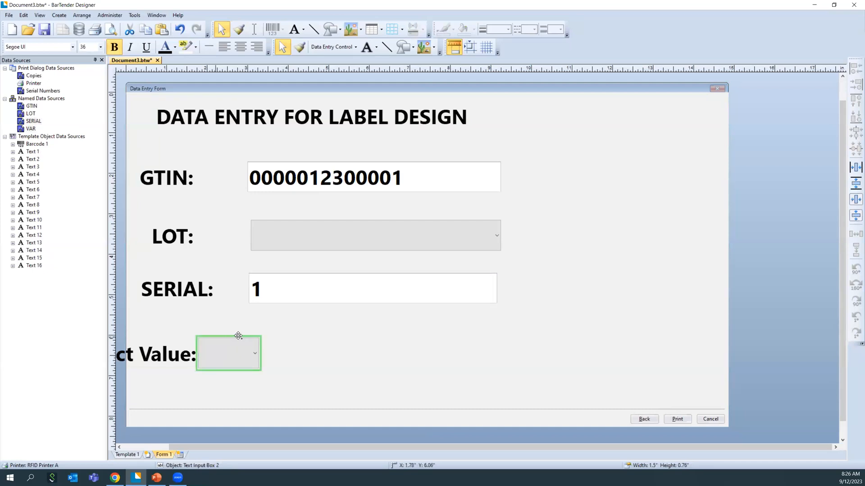
pyautogui.moveTo(239, 336); pyautogui.dragTo(303, 336)
pyautogui.doubleClick(212, 343)
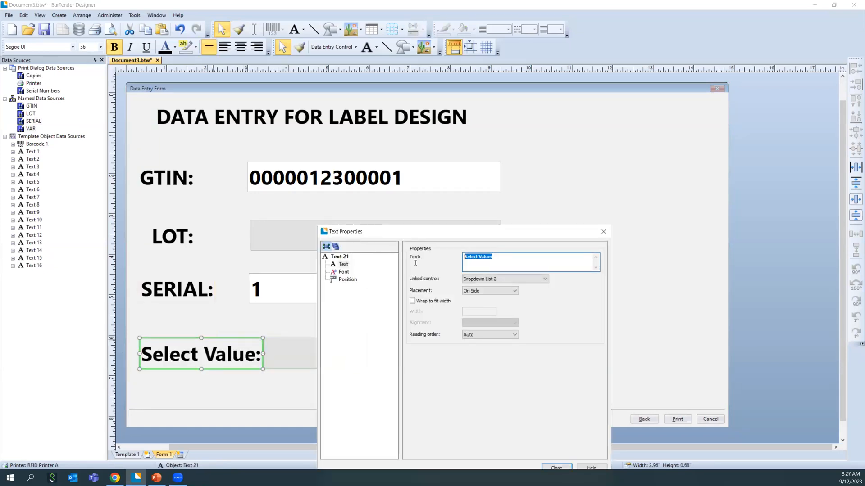
pyautogui.write('VAR:')
# Step: Set the VAR dropdown's list items to A, B, C and D
pyautogui.click(282, 340)
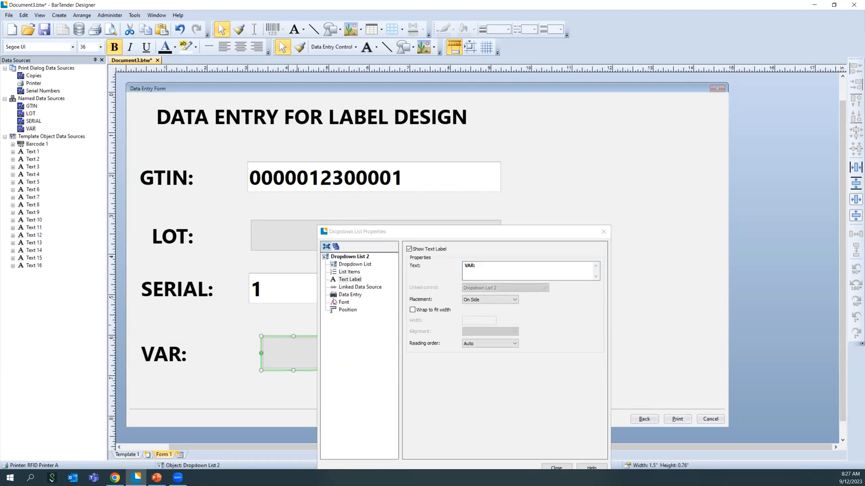
pyautogui.click(356, 272)
pyautogui.click(492, 282)
pyautogui.write('A')
pyautogui.click(456, 291)
pyautogui.click(448, 289)
pyautogui.click(436, 298)
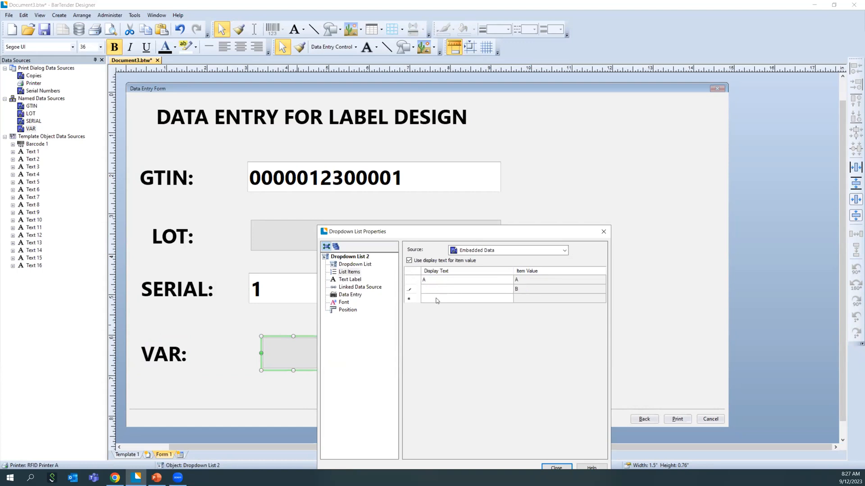
pyautogui.write('C')
pyautogui.click(435, 308)
pyautogui.write('D')
pyautogui.click(556, 467)
# Step: Widen the VAR dropdown to about 5.63 in and align the "VAR:" label's right edge with "SERIAL:"
pyautogui.moveTo(325, 353); pyautogui.dragTo(492, 353)
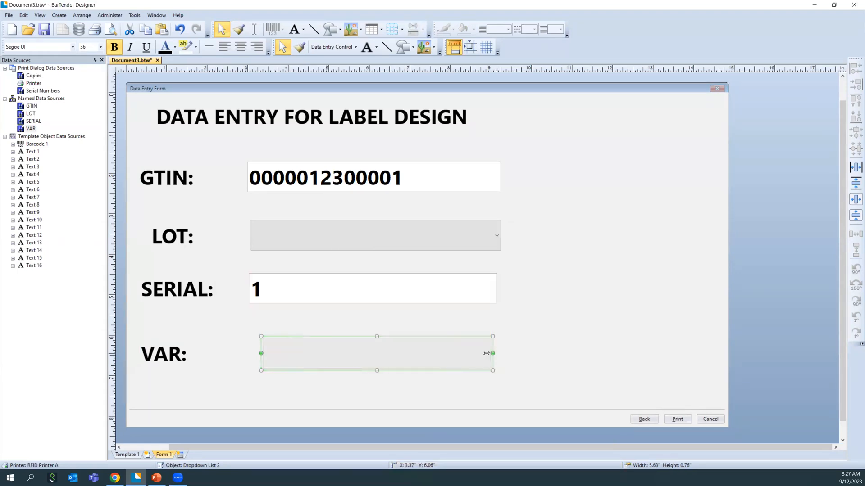
pyautogui.click(167, 338)
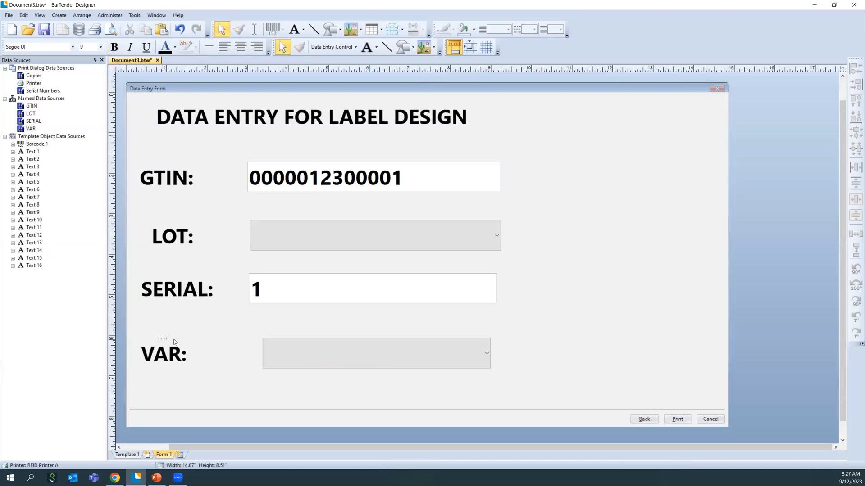
pyautogui.click(153, 339)
pyautogui.moveTo(152, 339); pyautogui.dragTo(178, 338)
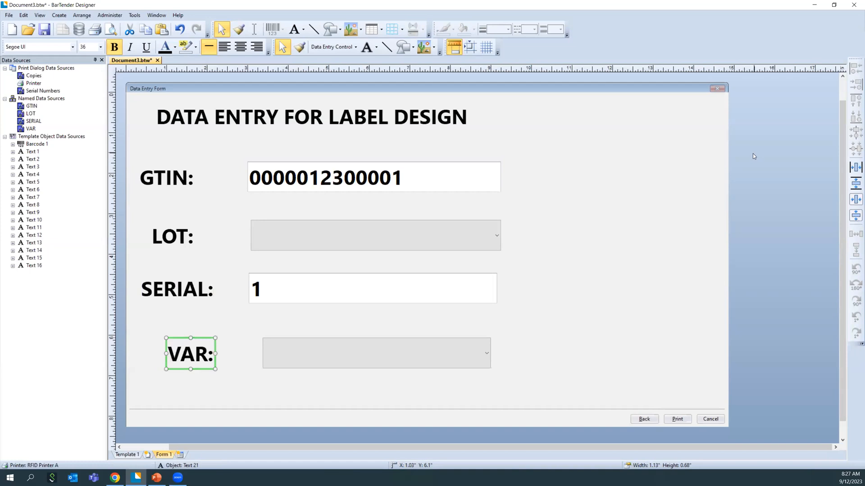
# Step: Insert a template preview picture of Template 1 in the empty area beside the LOT dropdown
pyautogui.click(725, 359)
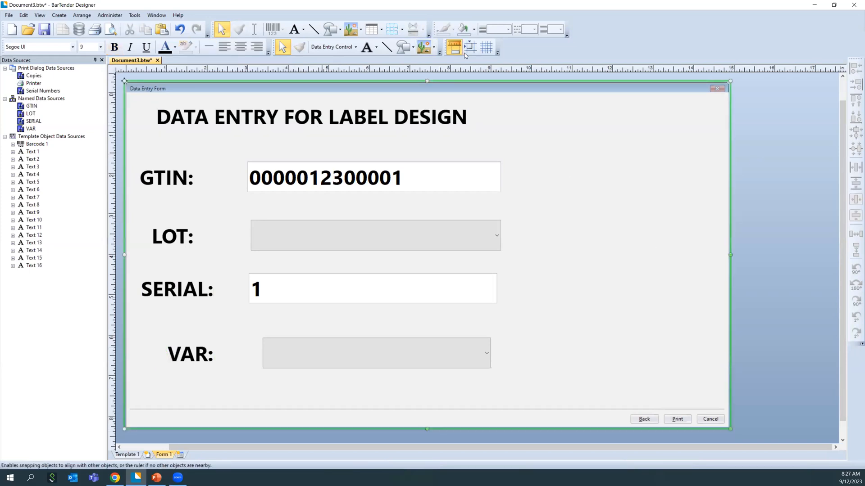
pyautogui.click(436, 48)
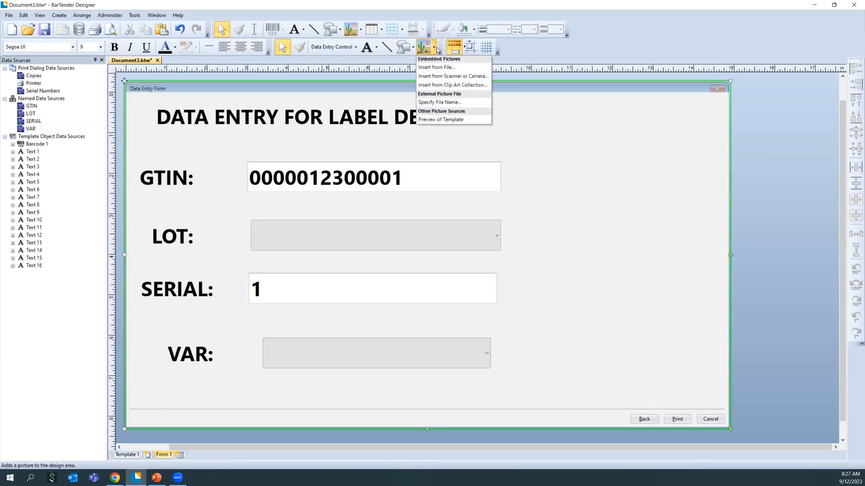
pyautogui.click(436, 49)
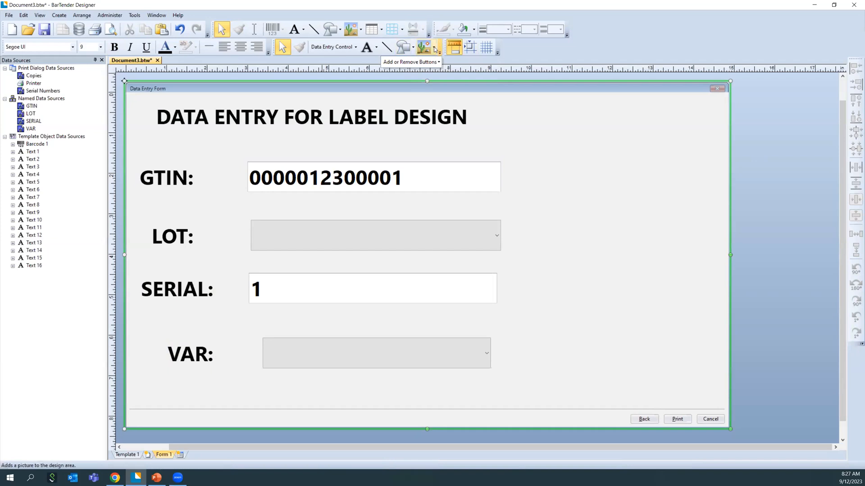
pyautogui.click(437, 49)
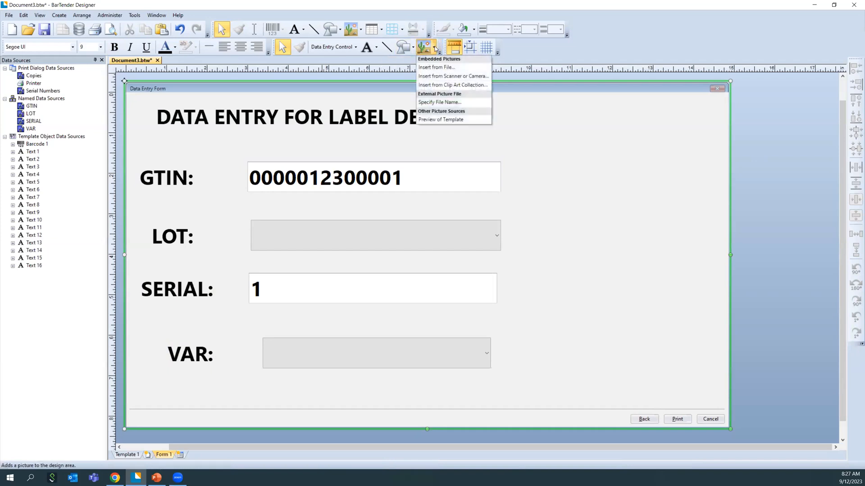
pyautogui.click(435, 119)
pyautogui.click(602, 222)
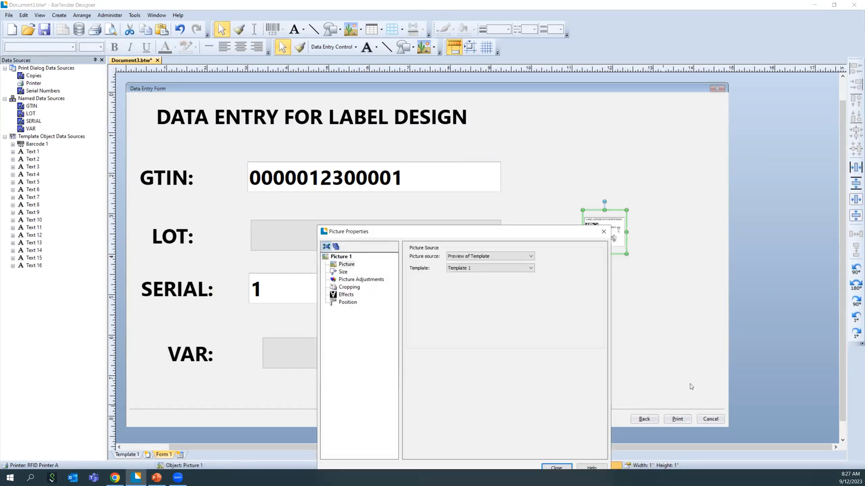
pyautogui.click(606, 232)
pyautogui.click(647, 266)
pyautogui.doubleClick(602, 228)
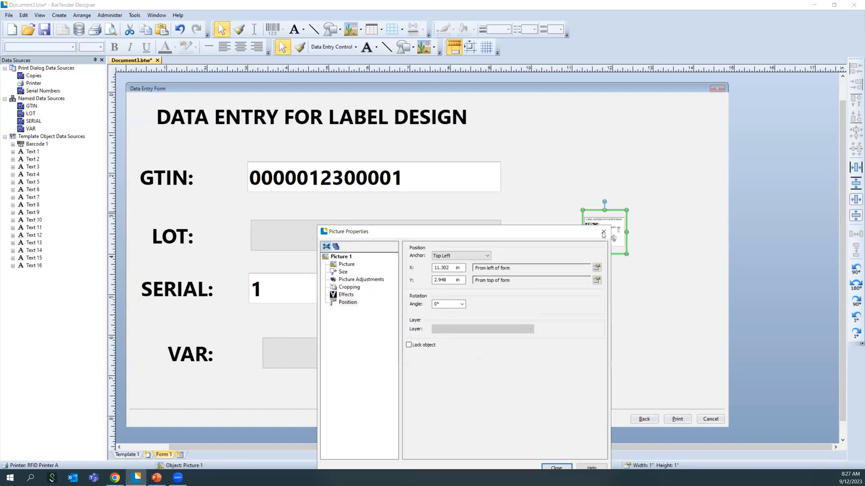
pyautogui.click(604, 225)
# Step: Widen the form and enlarge the template preview picture to about 6.25 x 6.63 in beside the data entry controls
pyautogui.moveTo(595, 213); pyautogui.dragTo(551, 184)
pyautogui.moveTo(587, 229); pyautogui.dragTo(726, 377)
pyautogui.click(719, 128)
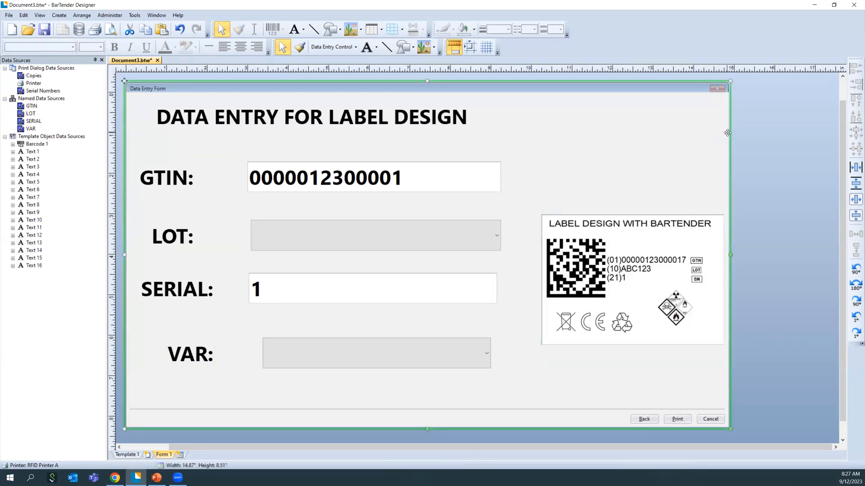
pyautogui.moveTo(730, 255); pyautogui.dragTo(791, 255)
pyautogui.moveTo(617, 185); pyautogui.dragTo(606, 130)
pyautogui.moveTo(716, 322); pyautogui.dragTo(771, 387)
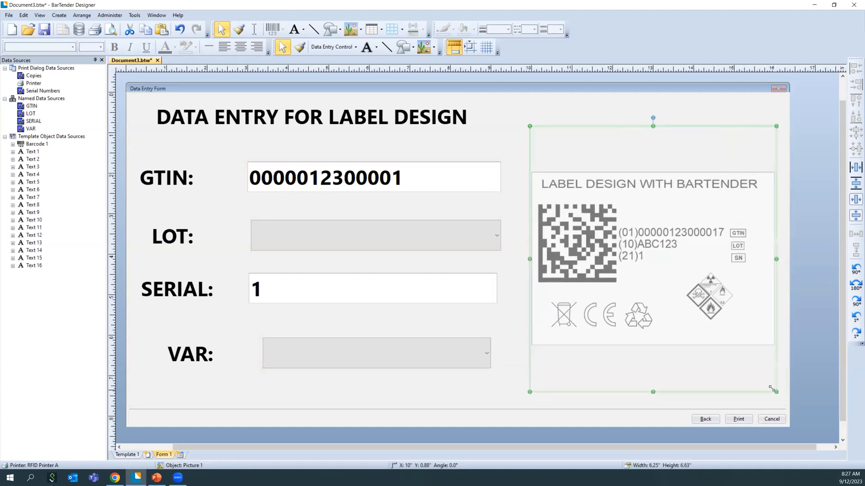
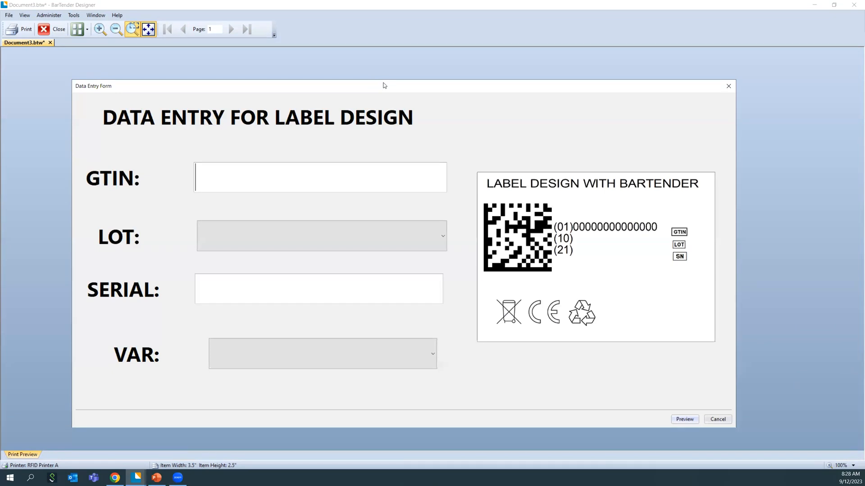
pyautogui.write('2345635478965')
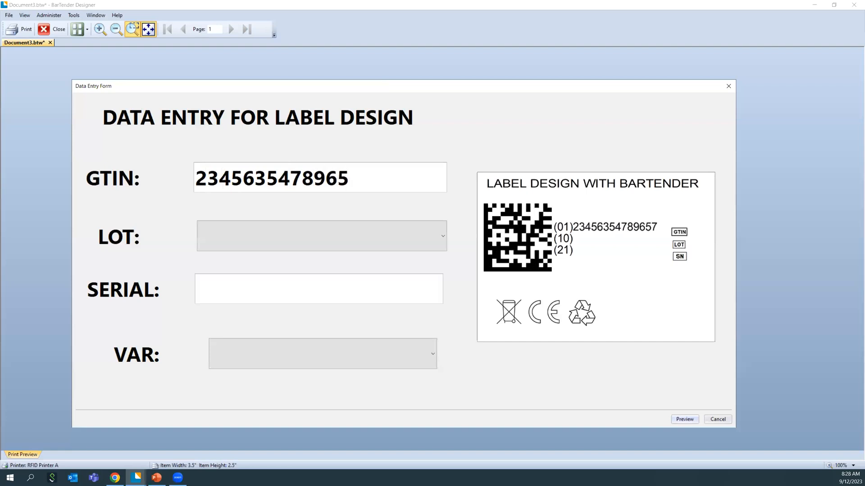
pyautogui.click(393, 237)
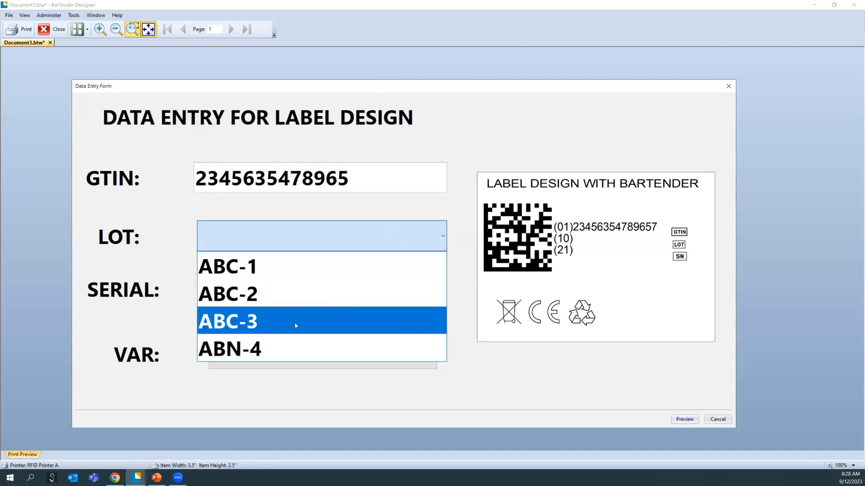
pyautogui.click(276, 350)
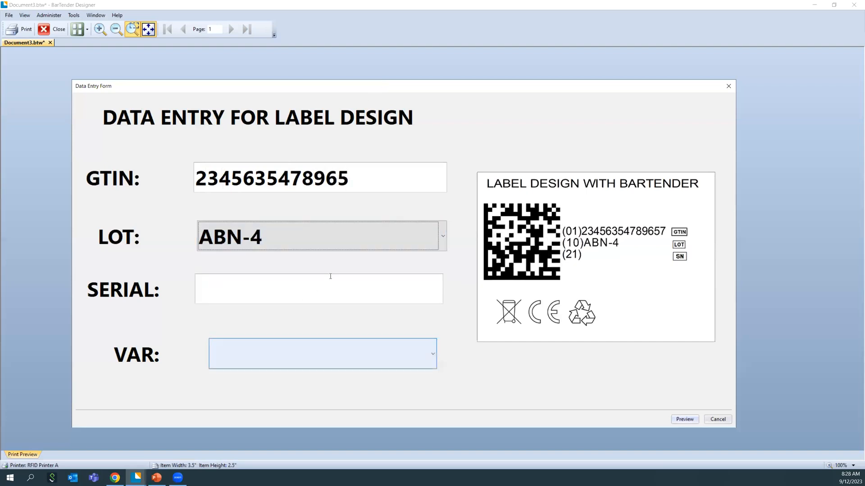
pyautogui.click(375, 287)
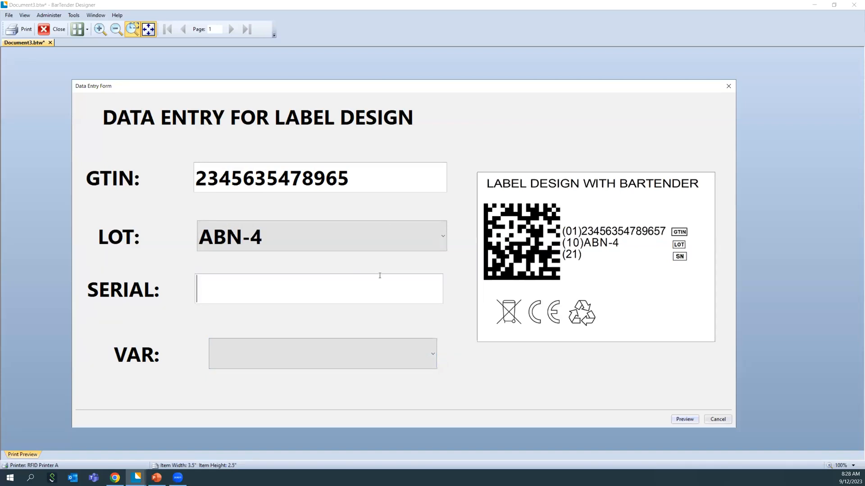
pyautogui.write('AS123')
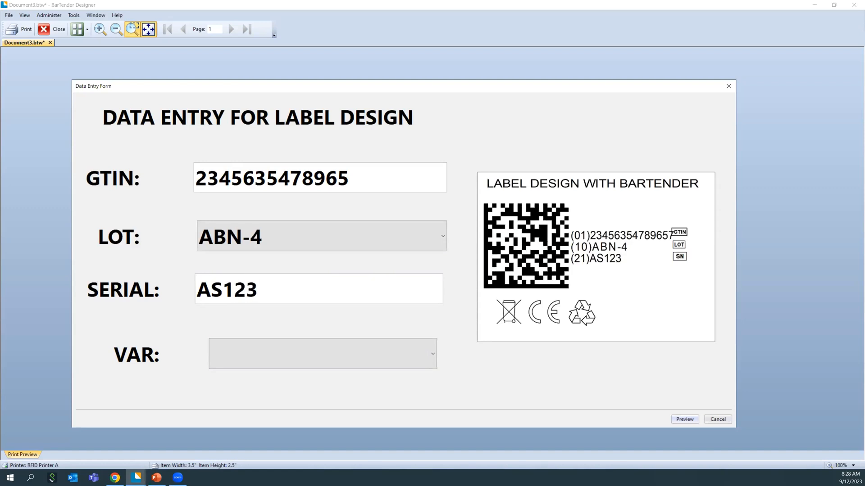
# Step: Test the form's VAR dropdown with the values B, A and C, and close the print preview
pyautogui.click(385, 359)
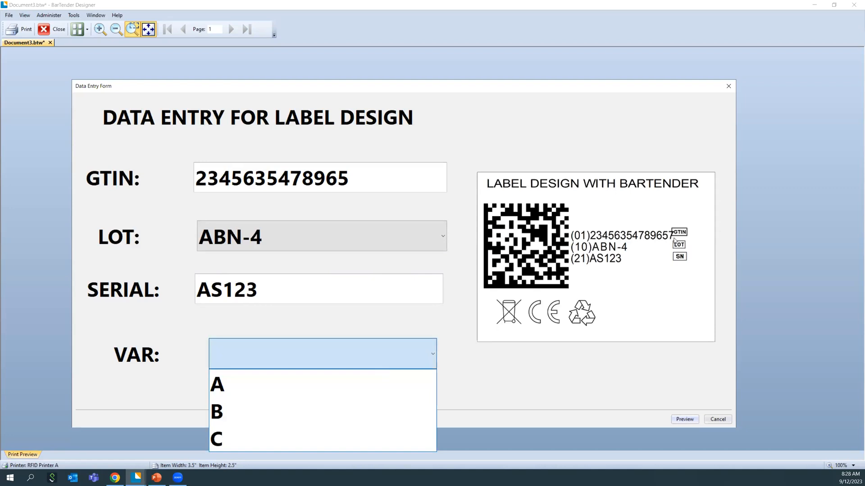
pyautogui.click(282, 409)
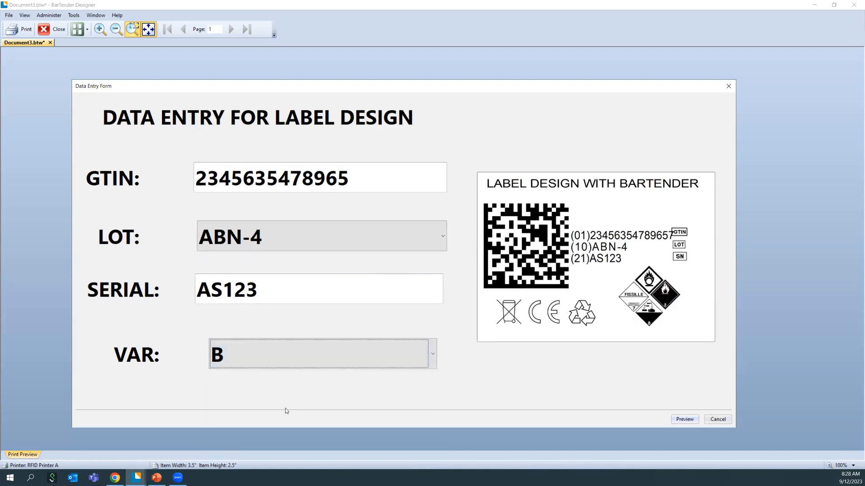
pyautogui.click(322, 360)
pyautogui.click(305, 378)
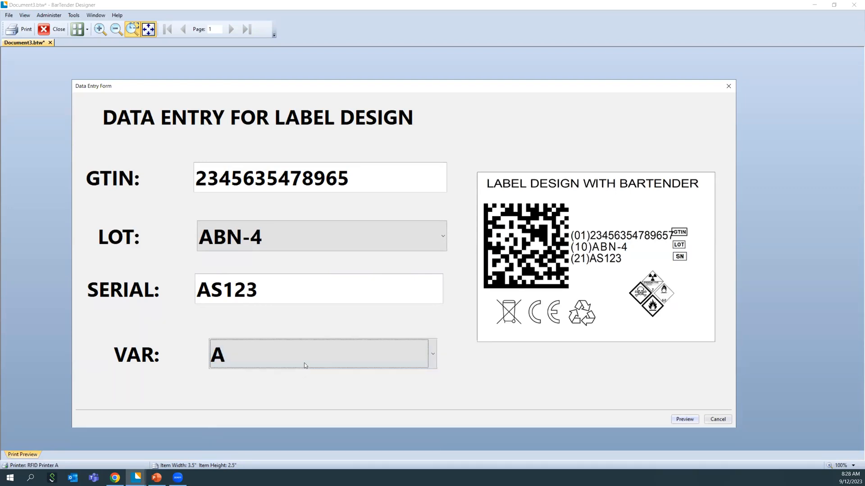
pyautogui.click(307, 348)
pyautogui.click(283, 434)
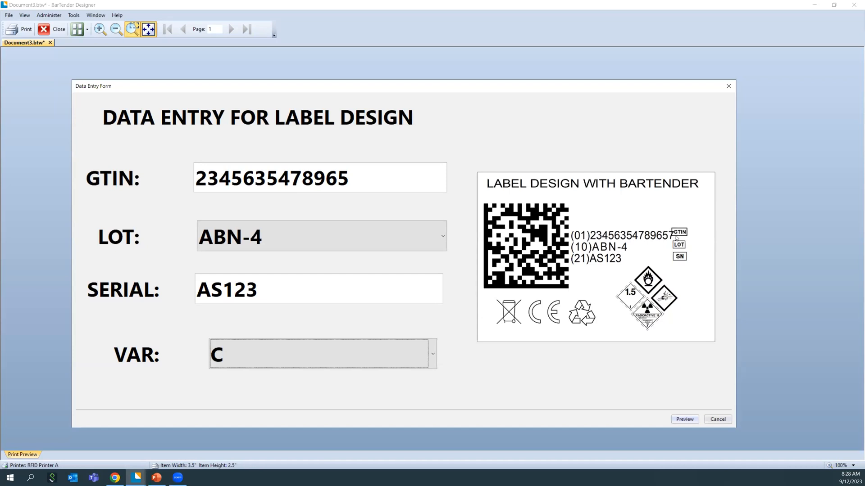
pyautogui.press('Return')
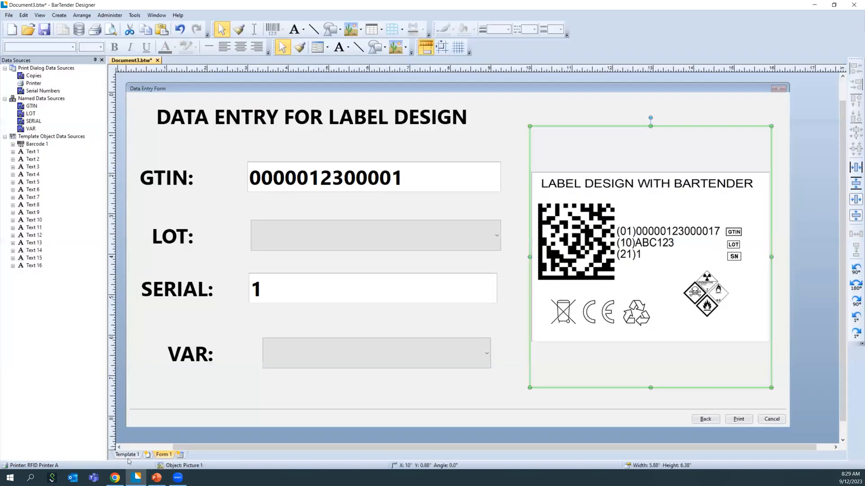
# Step: On Template 1, set the font size of the 2D barcode's human-readable text to 10 pt
pyautogui.click(131, 456)
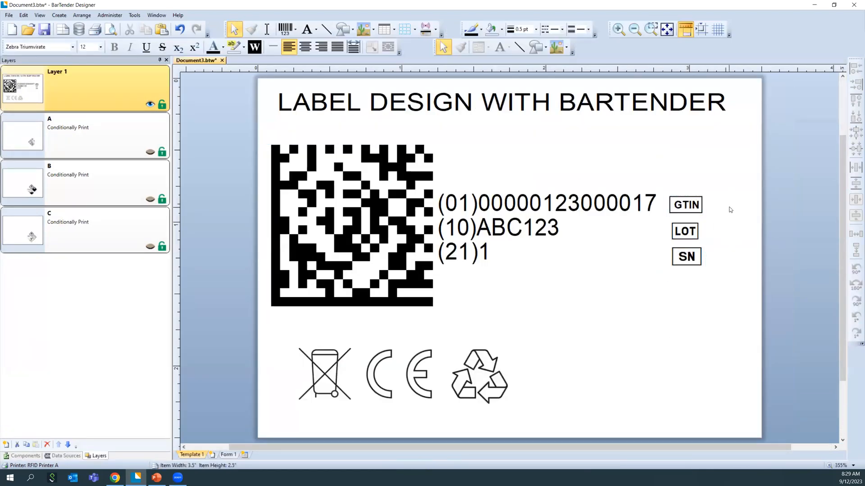
pyautogui.click(584, 145)
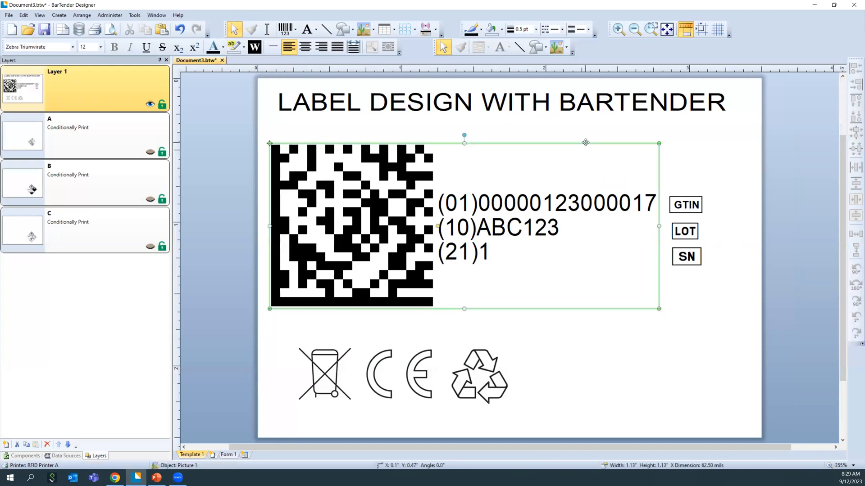
pyautogui.click(99, 47)
pyautogui.click(99, 56)
pyautogui.click(89, 57)
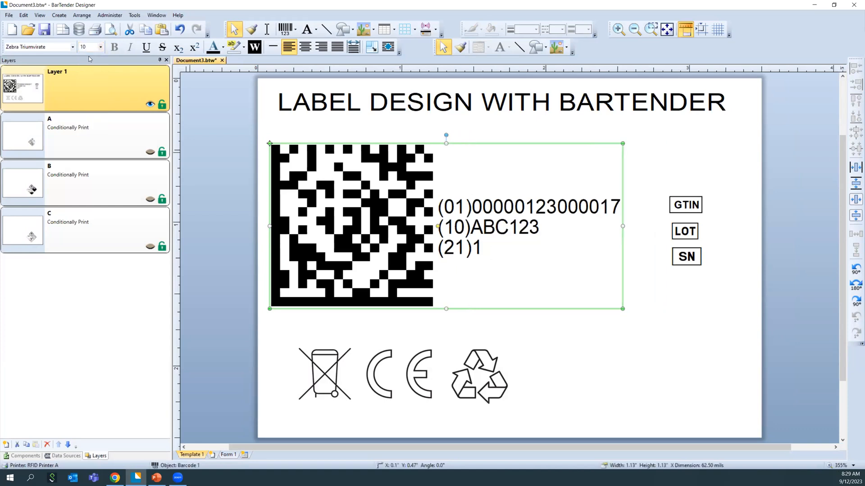
# Step: Return to Form 1 and enlarge the form to about 16.77 x 8.86 in
pyautogui.click(229, 455)
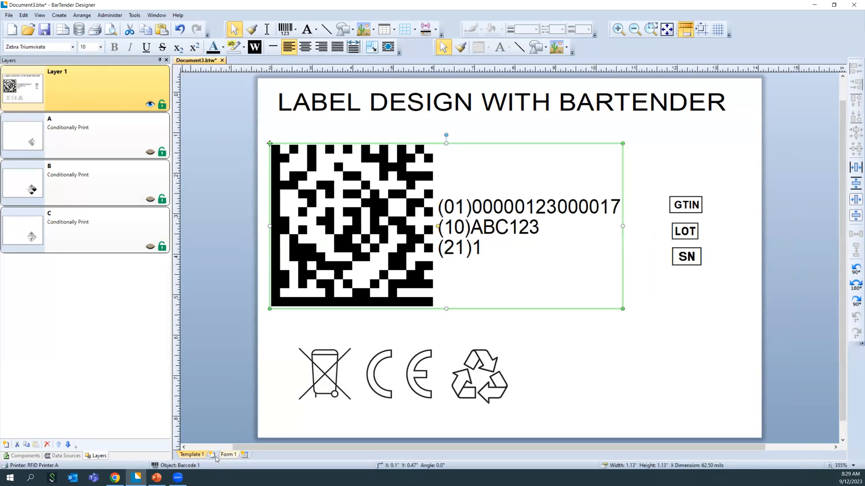
pyautogui.click(217, 457)
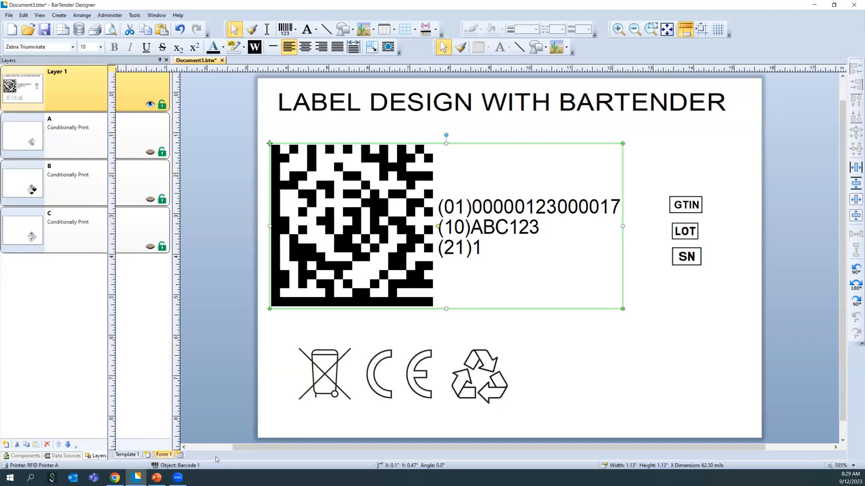
pyautogui.click(792, 412)
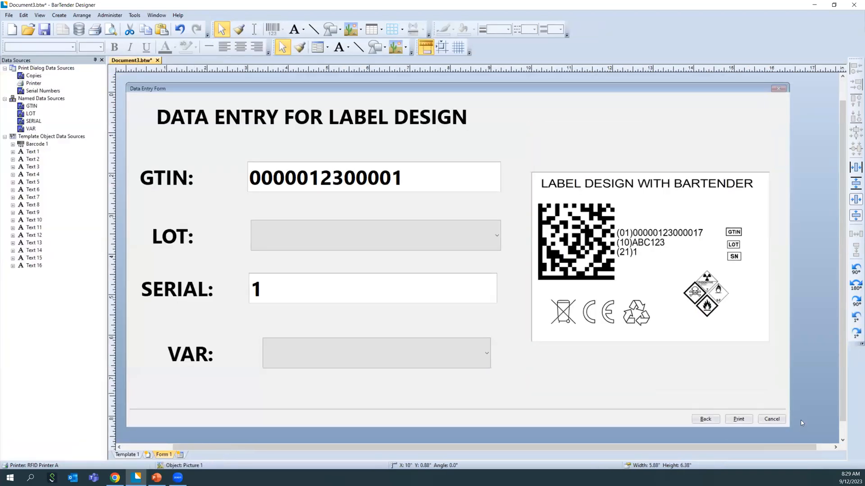
pyautogui.moveTo(790, 429); pyautogui.dragTo(807, 443)
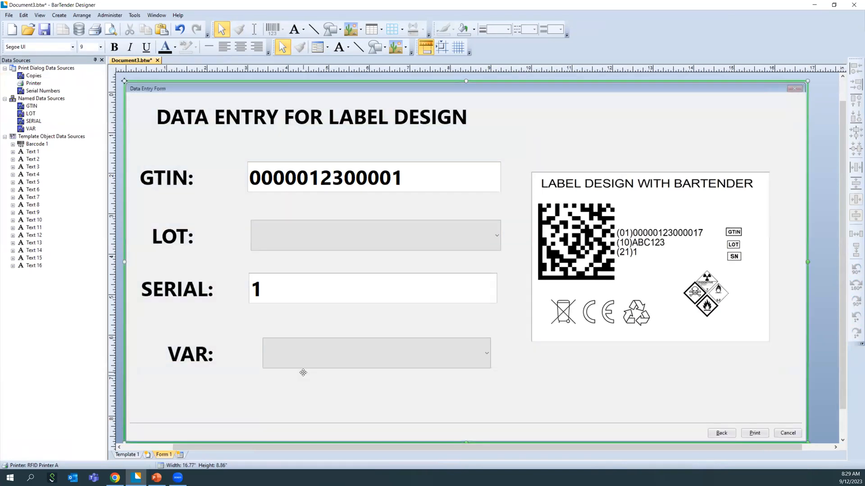
# Step: Add a number input box linked to the Copies data source and place it with its label below the VAR dropdown
pyautogui.click(33, 77)
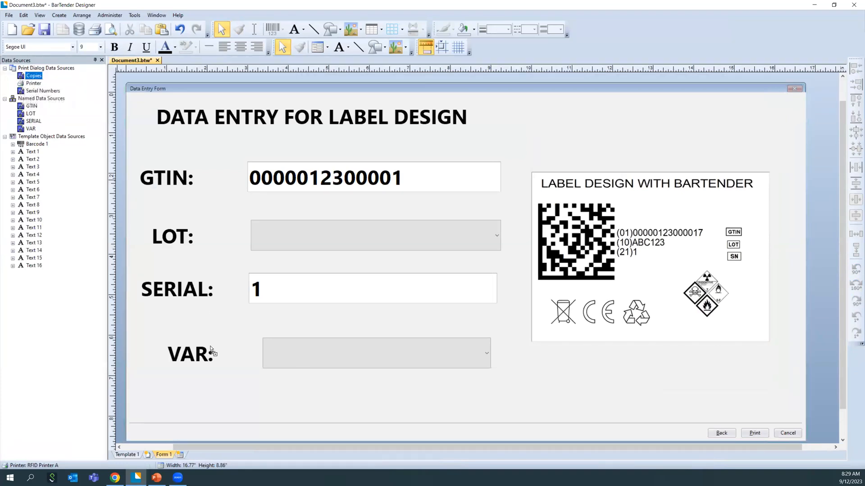
pyautogui.moveTo(32, 77); pyautogui.dragTo(235, 402)
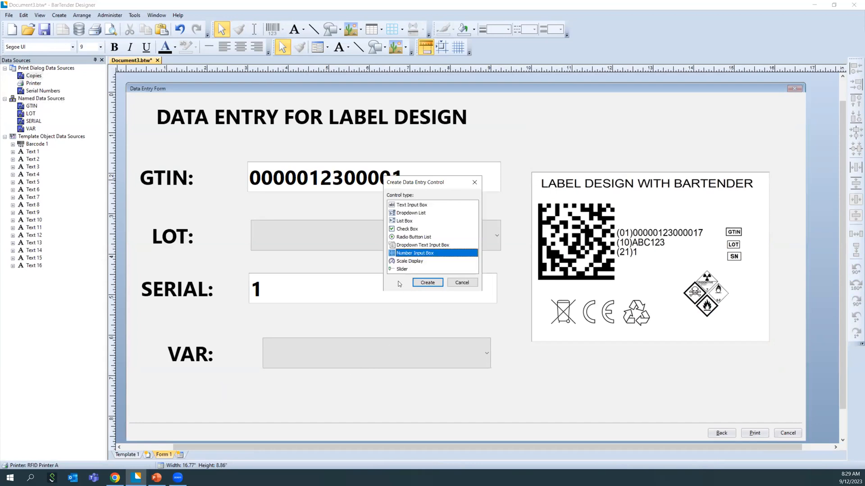
pyautogui.click(431, 282)
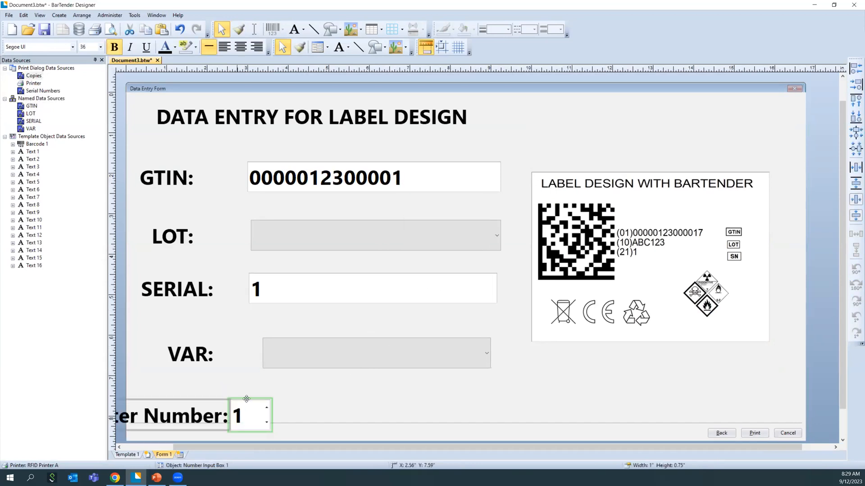
pyautogui.moveTo(276, 396); pyautogui.dragTo(238, 400)
pyautogui.click(237, 400)
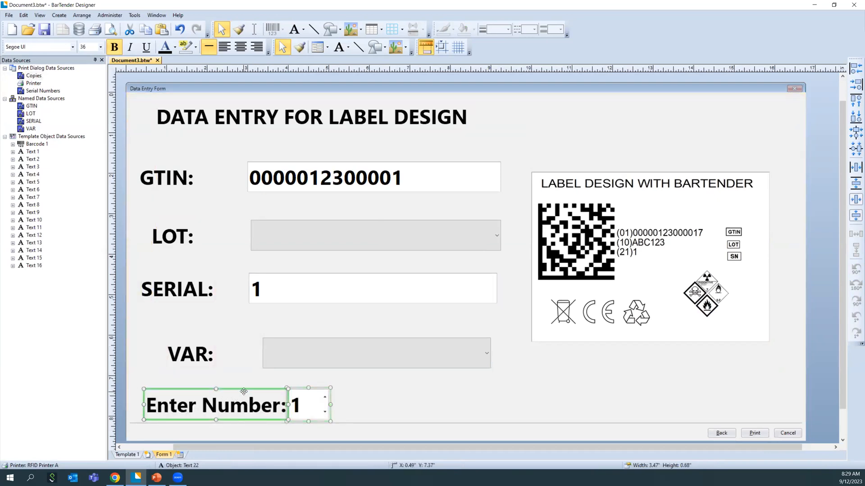
# Step: Change the number input box's label text to "COPIES:"
pyautogui.doubleClick(246, 389)
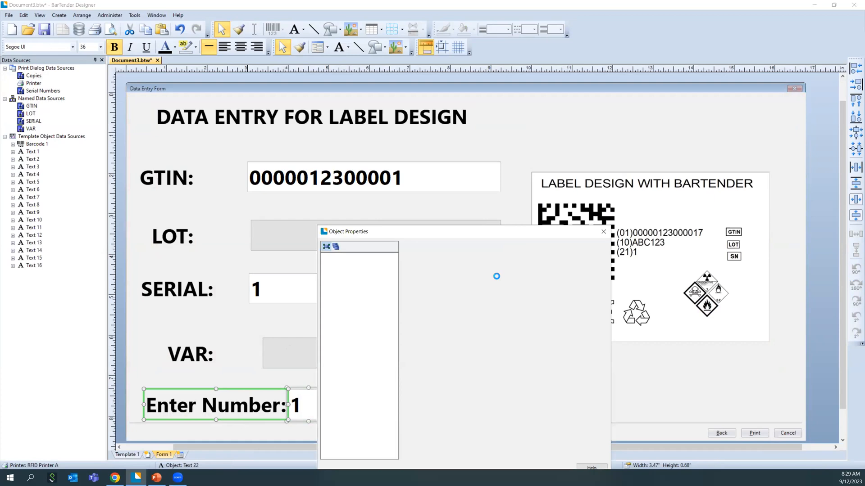
pyautogui.moveTo(450, 259); pyautogui.dragTo(422, 267)
pyautogui.press('BackSpace')
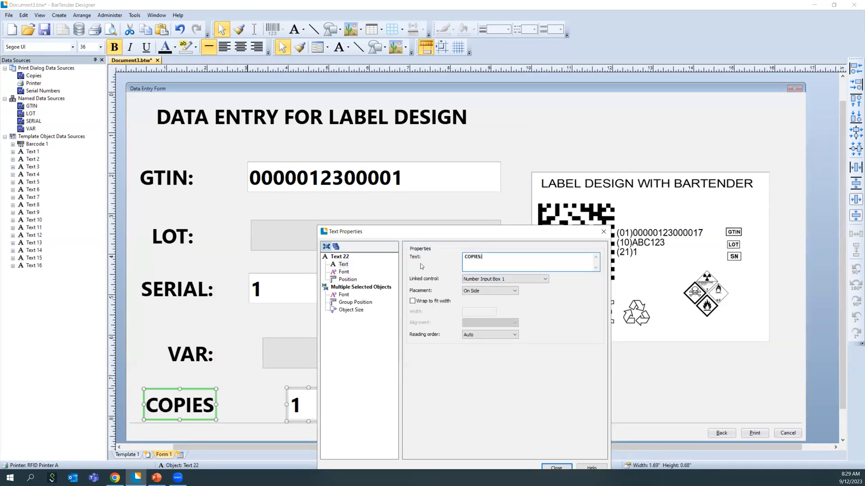
pyautogui.click(557, 467)
# Step: Enlarge the data entry form to about 16.94 x 9.26 in
pyautogui.click(750, 394)
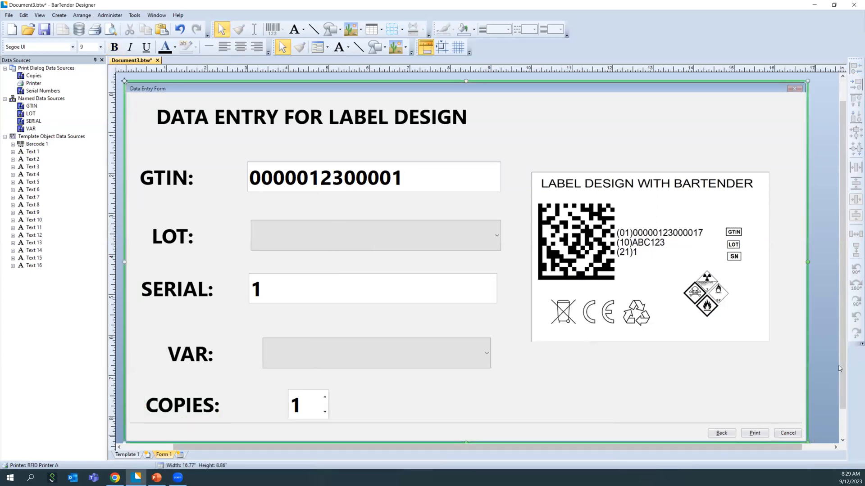
pyautogui.scroll(-1, 840, 368)
pyautogui.moveTo(807, 409); pyautogui.dragTo(814, 426)
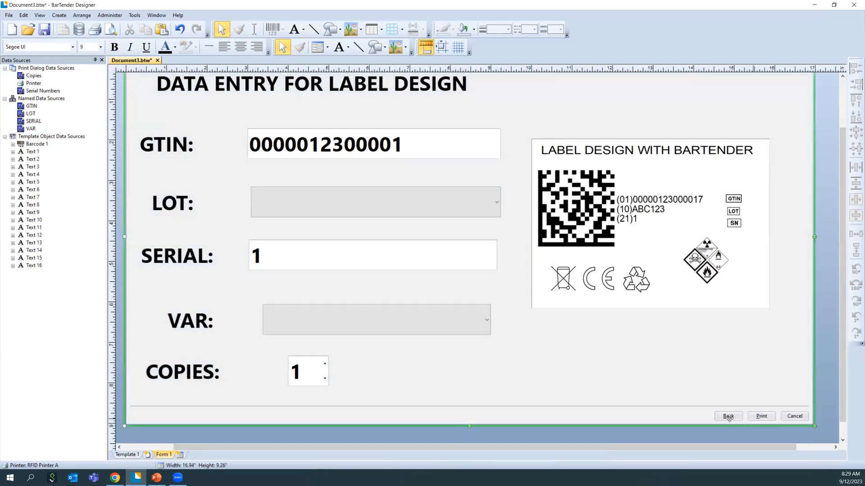
# Step: Align the copies box with the VAR dropdown's left edge and move the "COPIES:" label beneath "VAR:"
pyautogui.moveTo(297, 356); pyautogui.dragTo(271, 355)
pyautogui.click(145, 359)
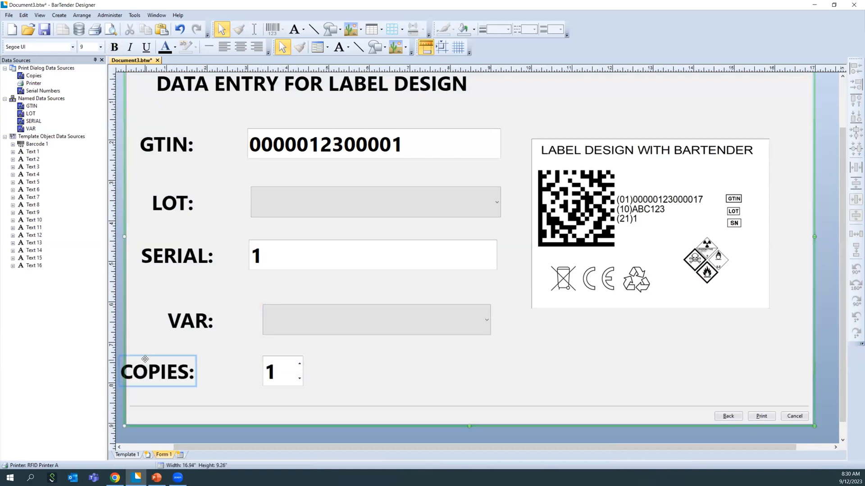
pyautogui.moveTo(148, 358); pyautogui.dragTo(173, 356)
pyautogui.scroll(2, 469, 334)
pyautogui.scroll(-1, 475, 338)
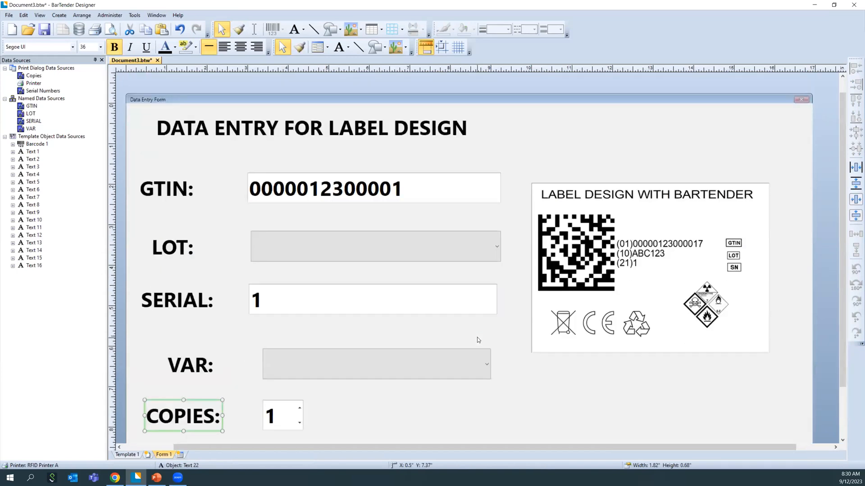
pyautogui.hotkey('ctrl', 'p')
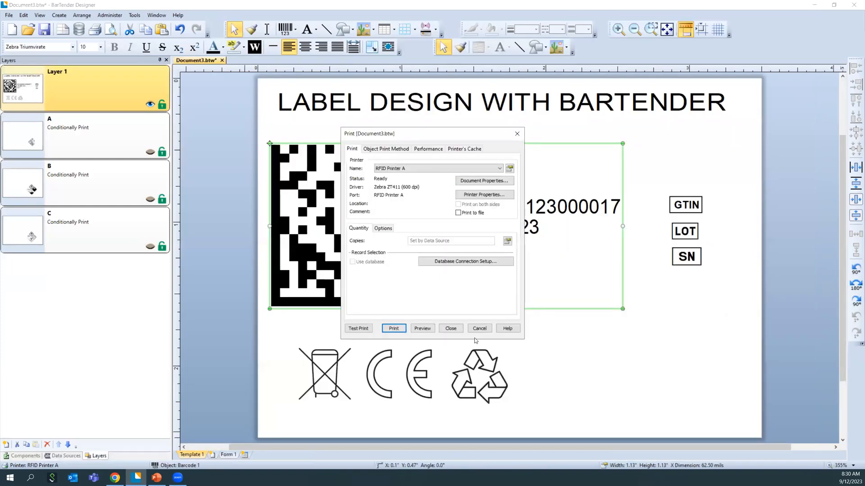
pyautogui.click(384, 228)
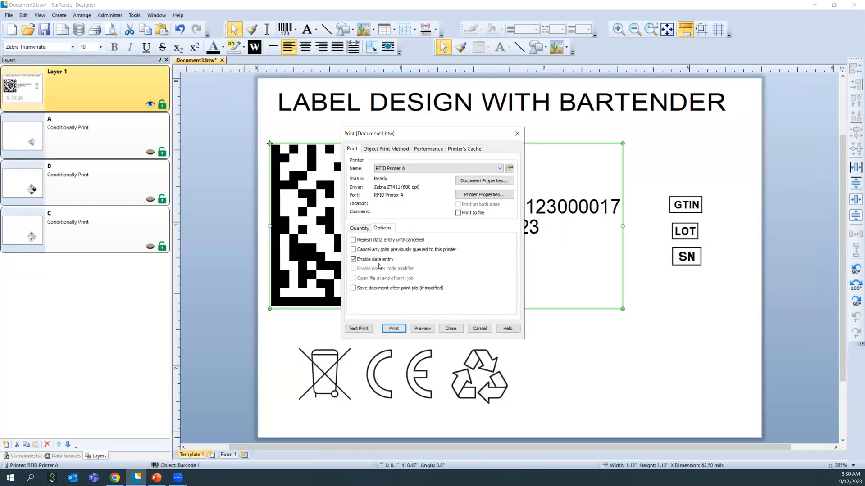
pyautogui.click(422, 329)
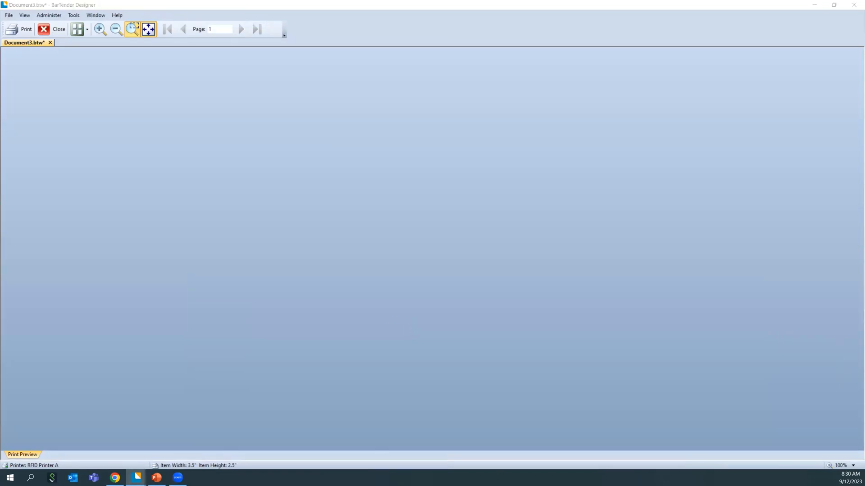
pyautogui.write('1')
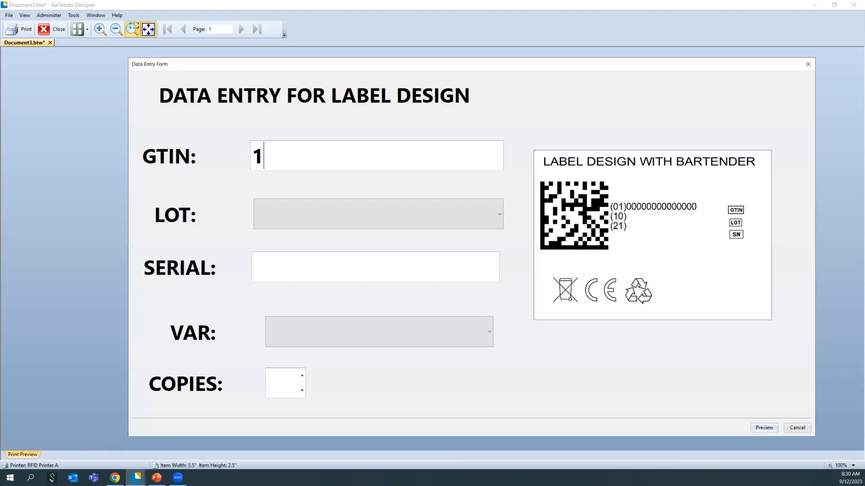
pyautogui.write('23456789876')
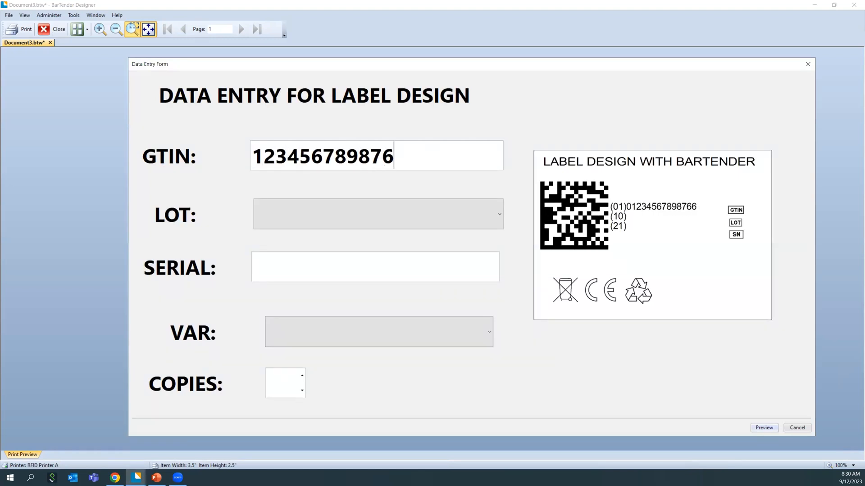
pyautogui.write('4')
pyautogui.press('Tab')
# Step: Test the GTIN field's length limit by adding a 14th digit, 6, and remove that digit again
pyautogui.click(452, 160)
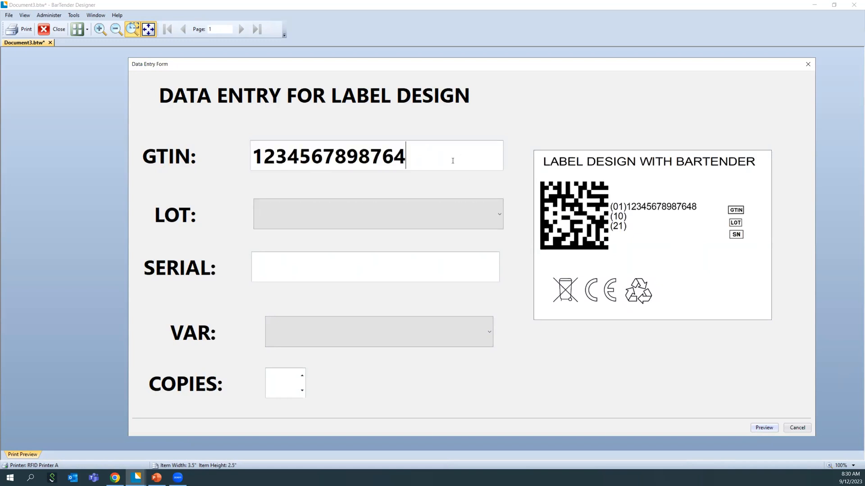
pyautogui.write('6')
pyautogui.press('Tab')
pyautogui.moveTo(501, 156)
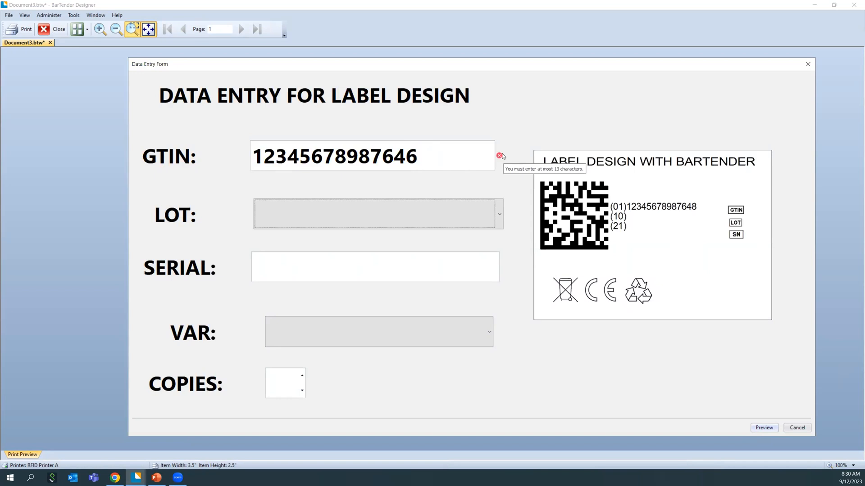
pyautogui.click(471, 160)
pyautogui.press('BackSpace')
pyautogui.press('Tab')
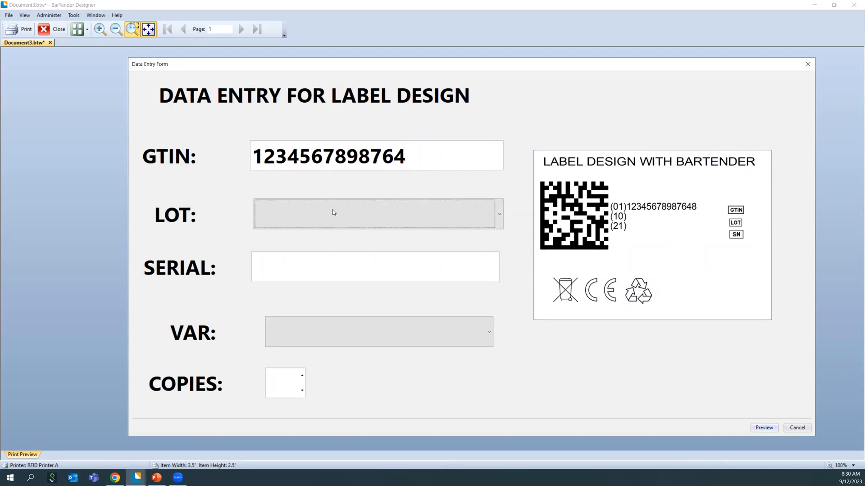
# Step: Choose LOT ABC-1 and enter serial 123QWE in the data entry form
pyautogui.click(321, 211)
pyautogui.click(301, 245)
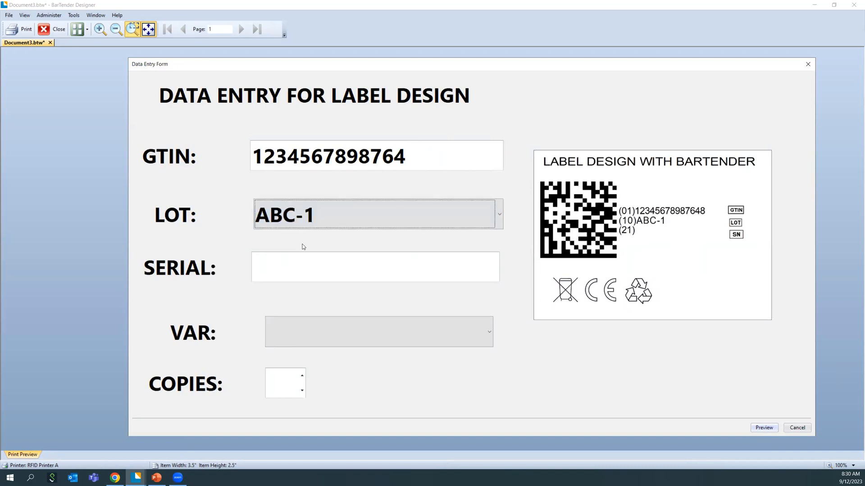
pyautogui.click(306, 263)
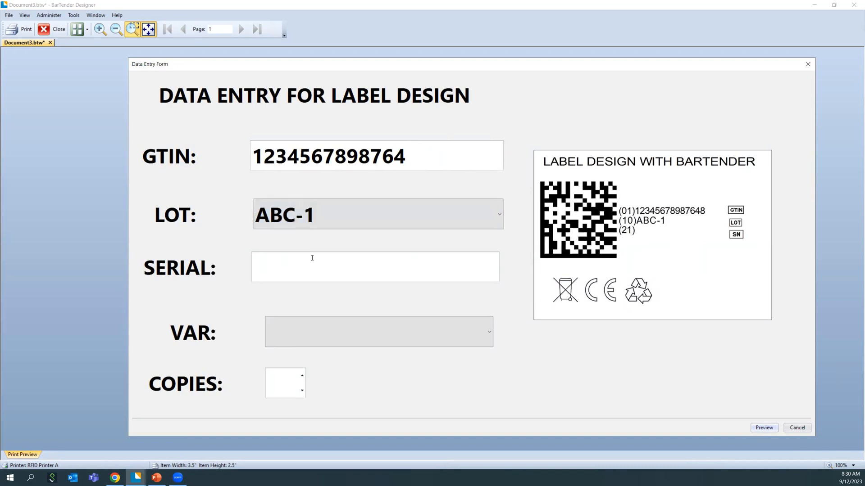
pyautogui.write('123')
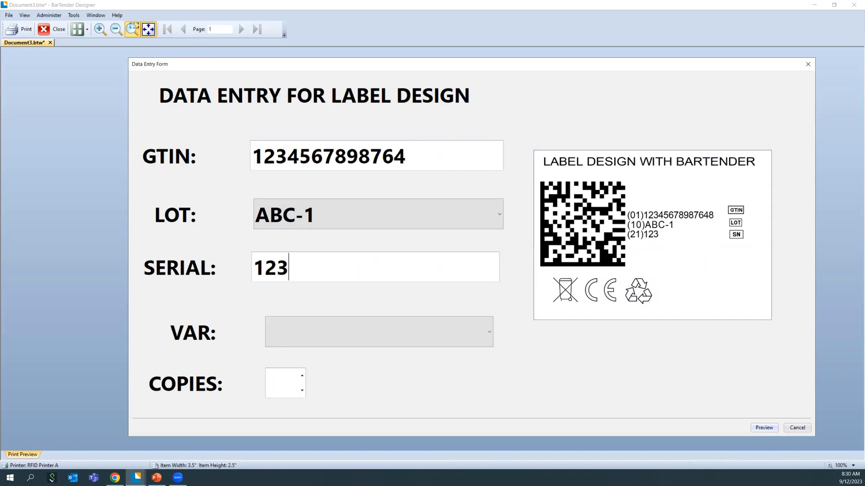
pyautogui.write('QWE')
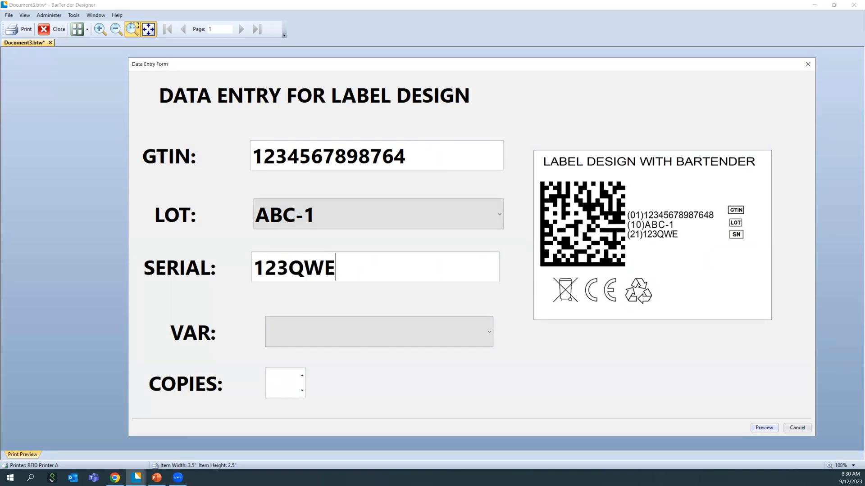
# Step: Choose VAR B, set the copies to 10 and generate the print preview
pyautogui.click(270, 333)
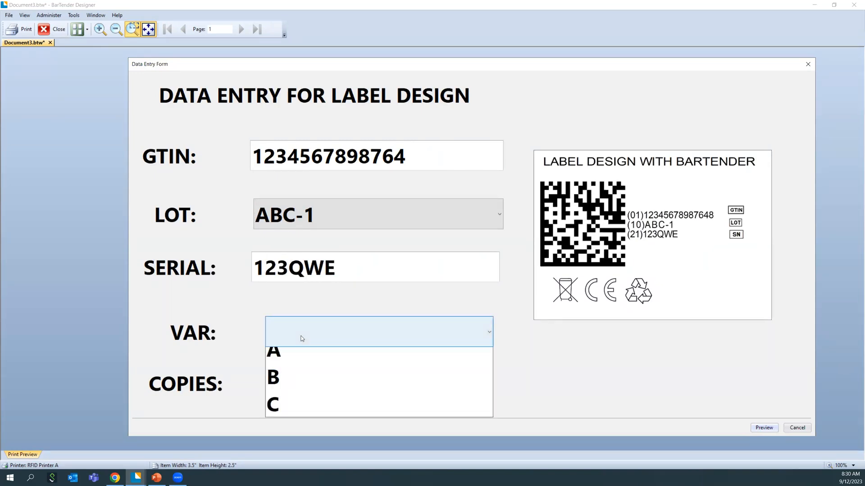
pyautogui.click(283, 383)
pyautogui.click(285, 380)
pyautogui.write('100')
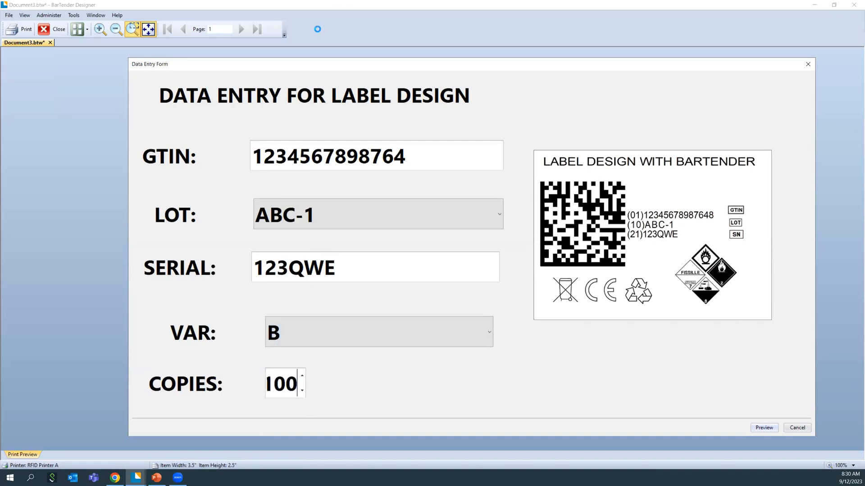
pyautogui.press('BackSpace')
pyautogui.click(771, 427)
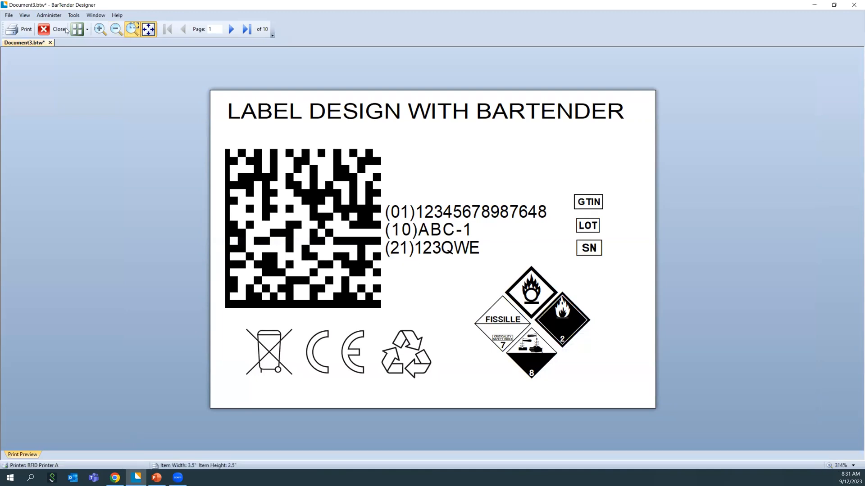
# Step: Show six labels at once in the preview, step through the pages to page 4 and close the preview
pyautogui.click(82, 32)
pyautogui.click(89, 89)
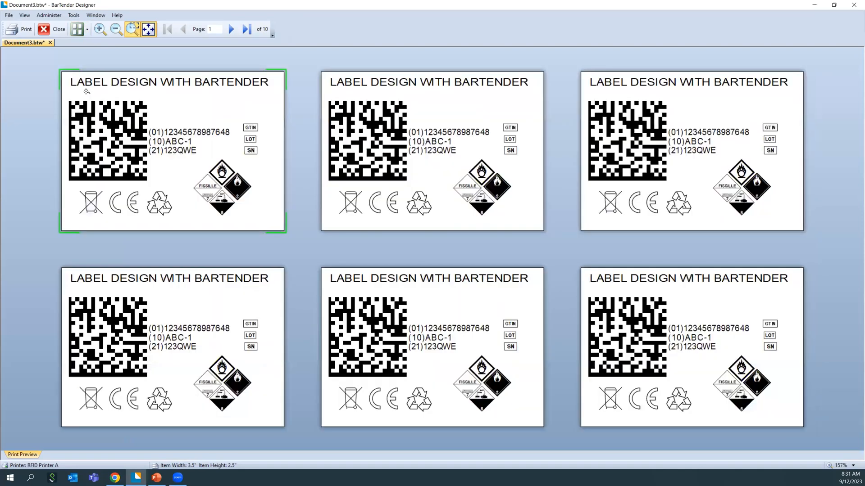
pyautogui.click(232, 30)
pyautogui.click(231, 30)
pyautogui.click(232, 29)
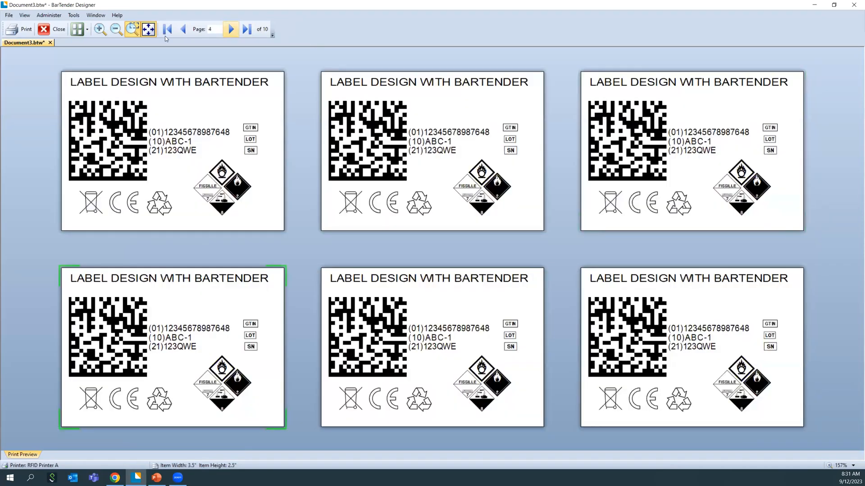
pyautogui.click(61, 32)
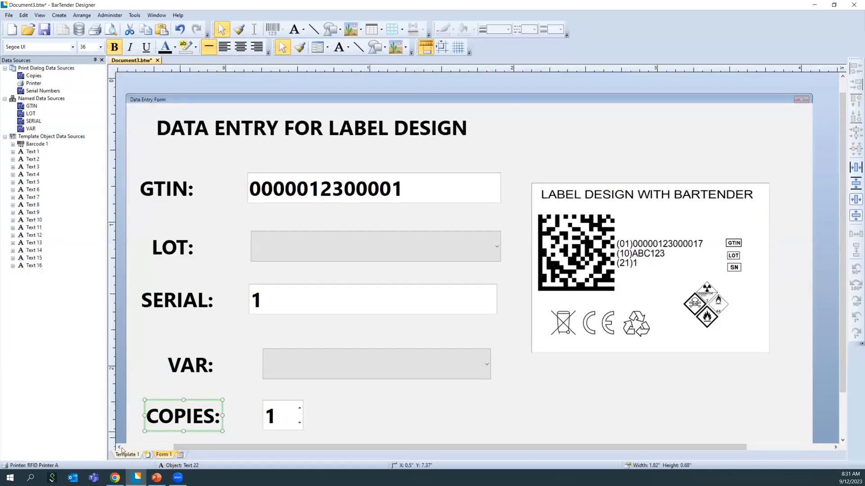
# Step: Return to the label template and add a RAIN RFID - EPC encoder to it
pyautogui.click(125, 454)
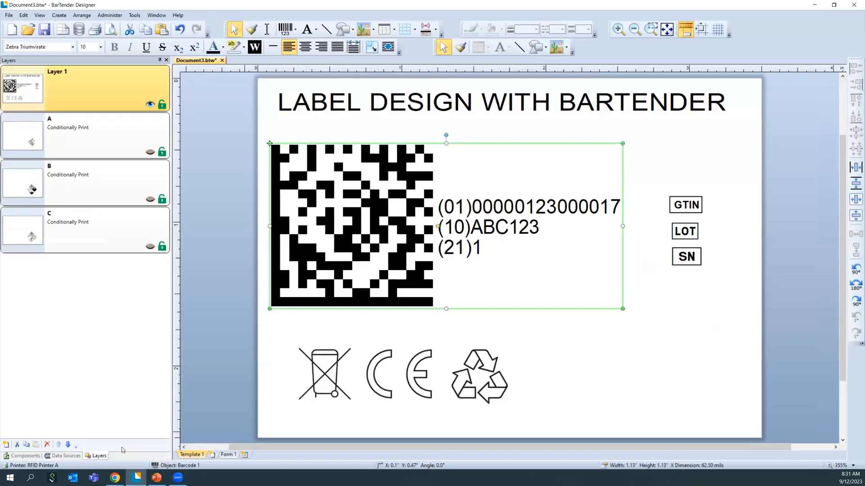
pyautogui.scroll(2, 734, 209)
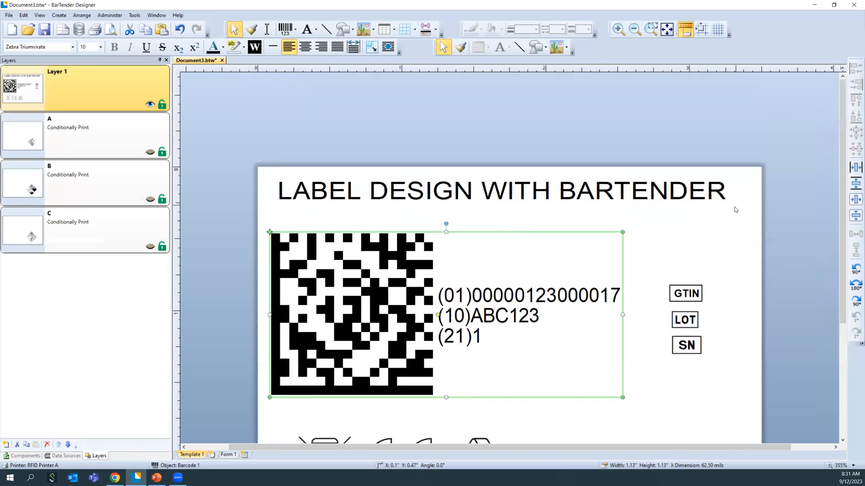
pyautogui.scroll(-1, 733, 209)
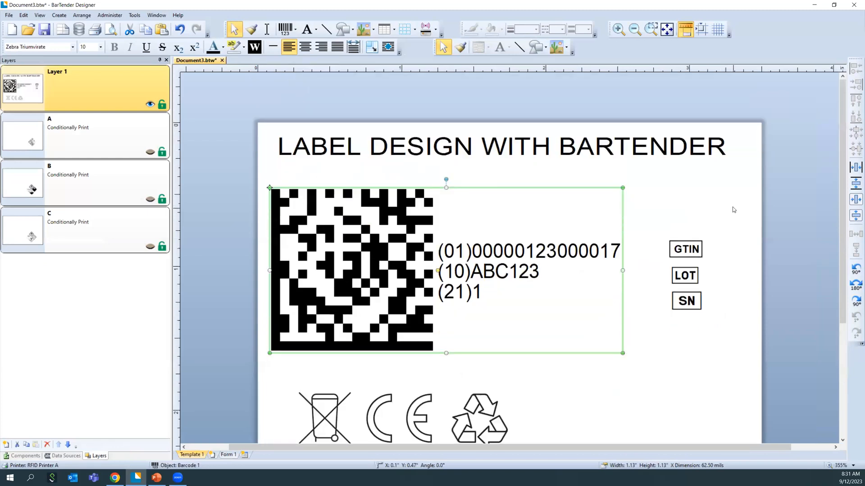
pyautogui.click(436, 33)
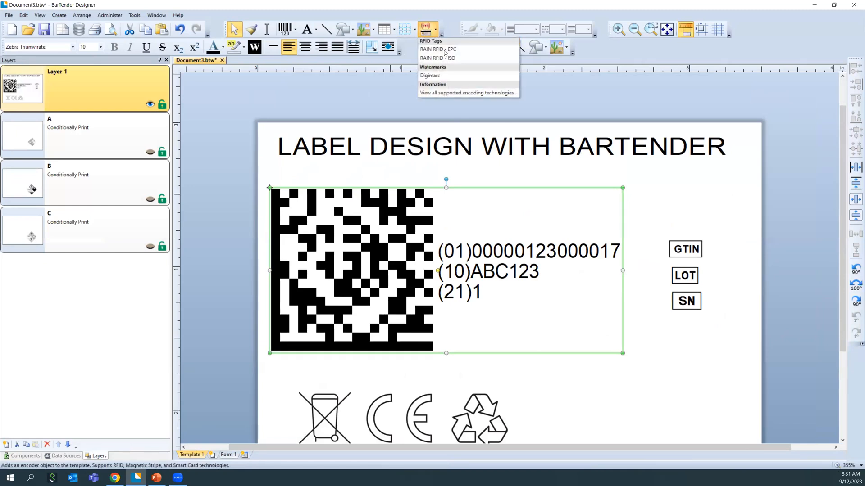
pyautogui.click(446, 51)
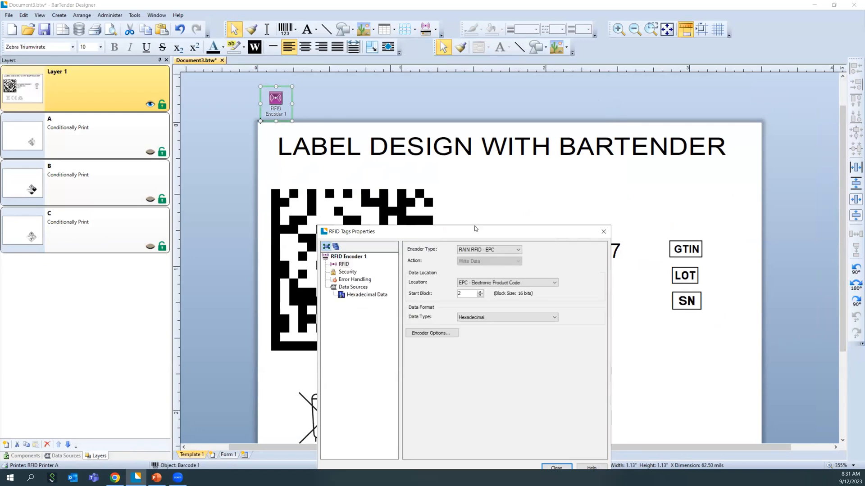
# Step: Check the RFID encoder's security settings and set its data type to SGTIN-96
pyautogui.click(344, 272)
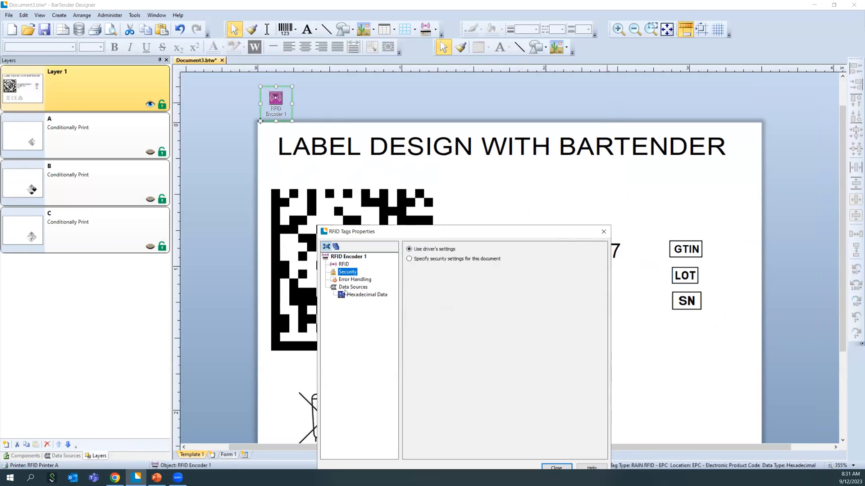
pyautogui.click(344, 265)
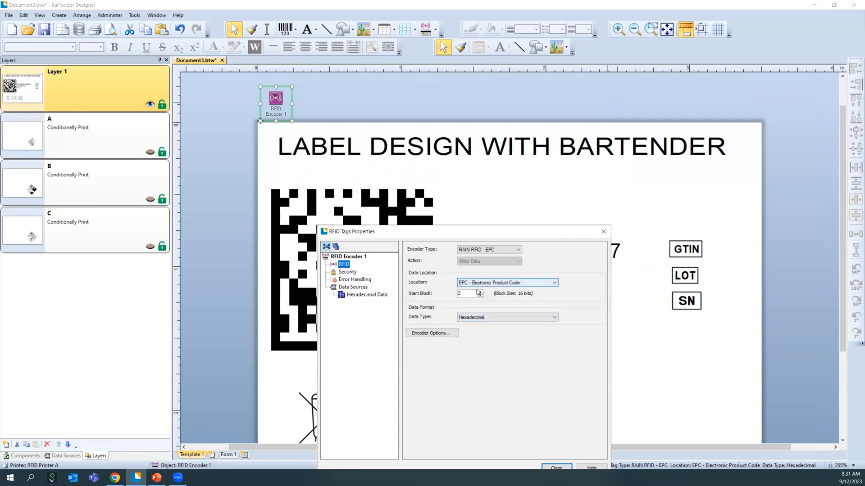
pyautogui.click(486, 319)
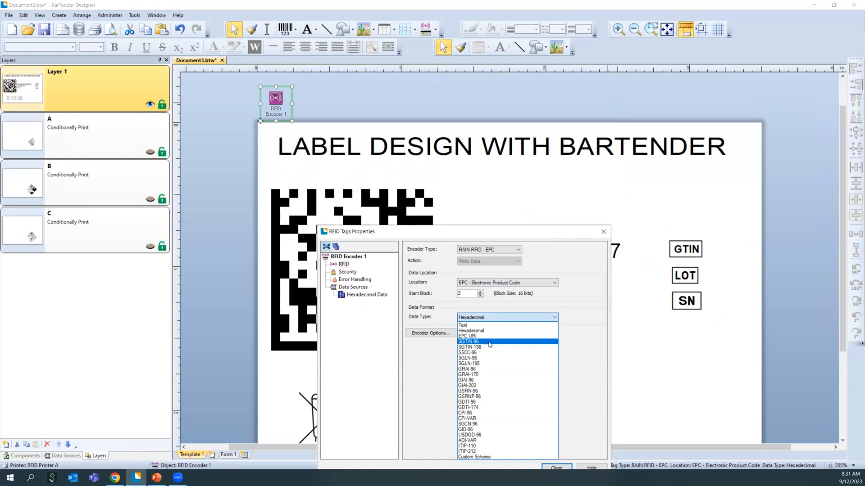
pyautogui.click(495, 342)
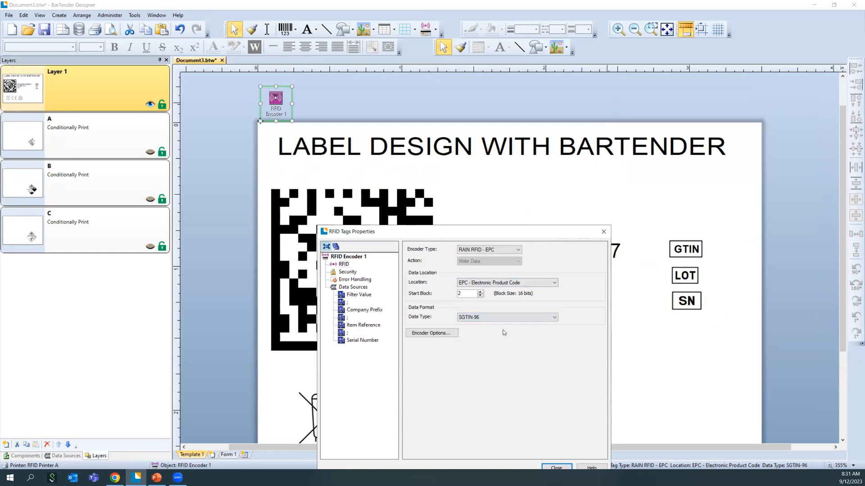
# Step: Set the serialization of the encoder's Serial Number data source to Increment
pyautogui.click(361, 341)
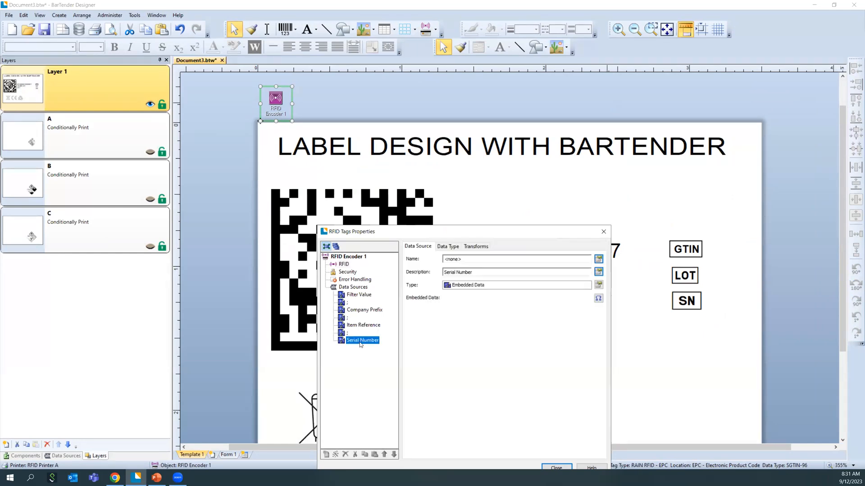
pyautogui.click(480, 247)
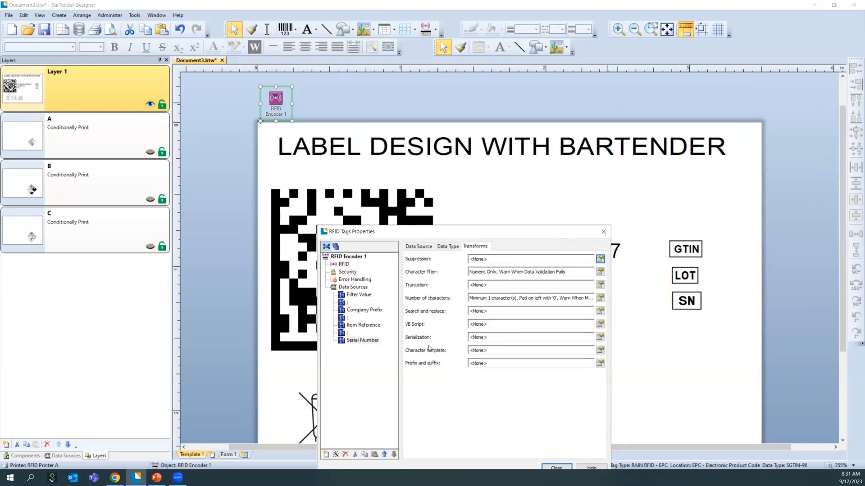
pyautogui.click(600, 337)
pyautogui.click(411, 256)
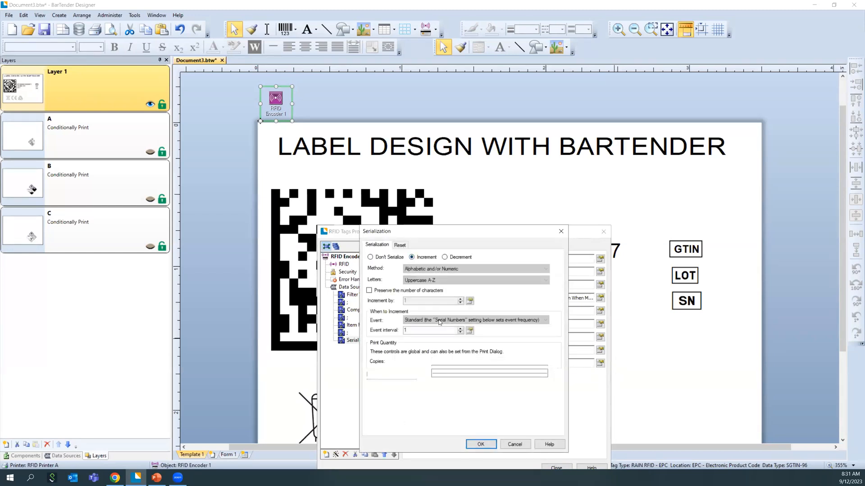
# Step: Preview the serialized number sequence, accept the serialization settings and close the RFID encoder properties
pyautogui.click(393, 387)
pyautogui.scroll(-7, 449, 361)
pyautogui.scroll(-3, 449, 360)
pyautogui.scroll(3, 449, 360)
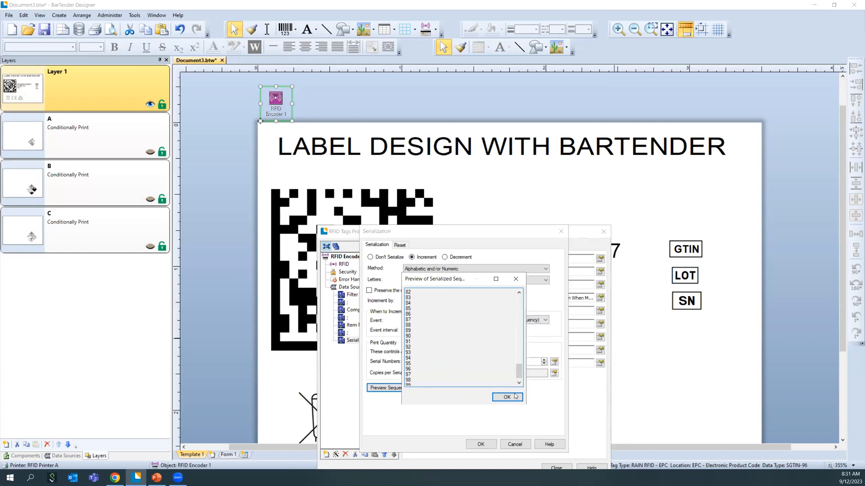
pyautogui.click(507, 397)
pyautogui.click(474, 445)
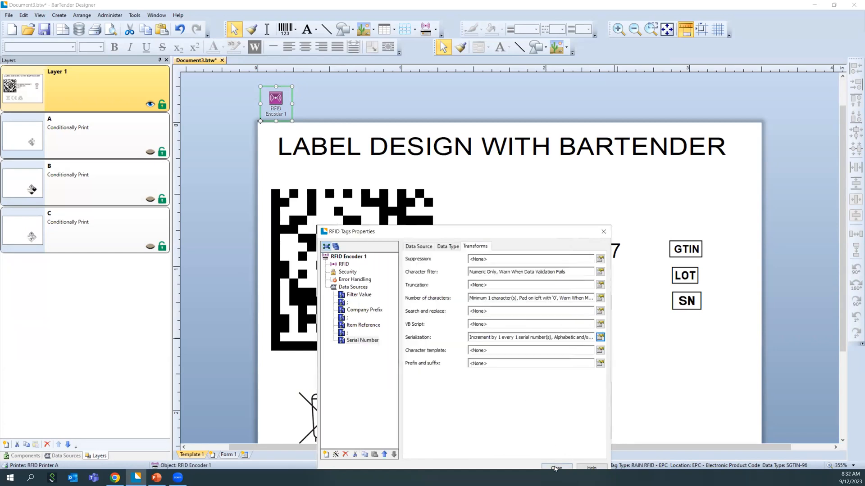
pyautogui.click(554, 467)
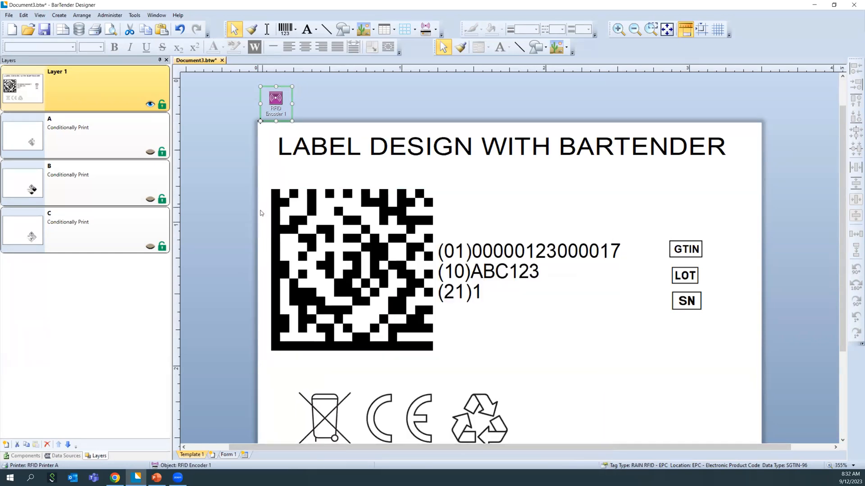
pyautogui.scroll(-3, 260, 216)
pyautogui.scroll(2, 260, 216)
pyautogui.click(273, 206)
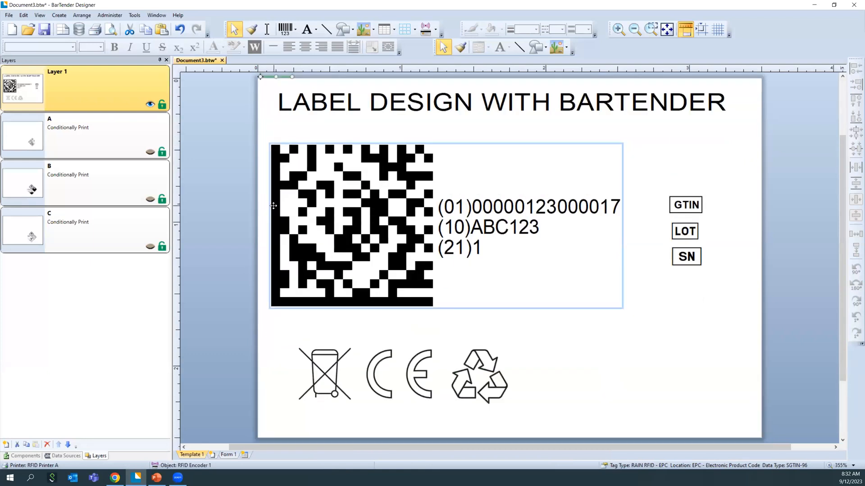
pyautogui.scroll(2, 273, 206)
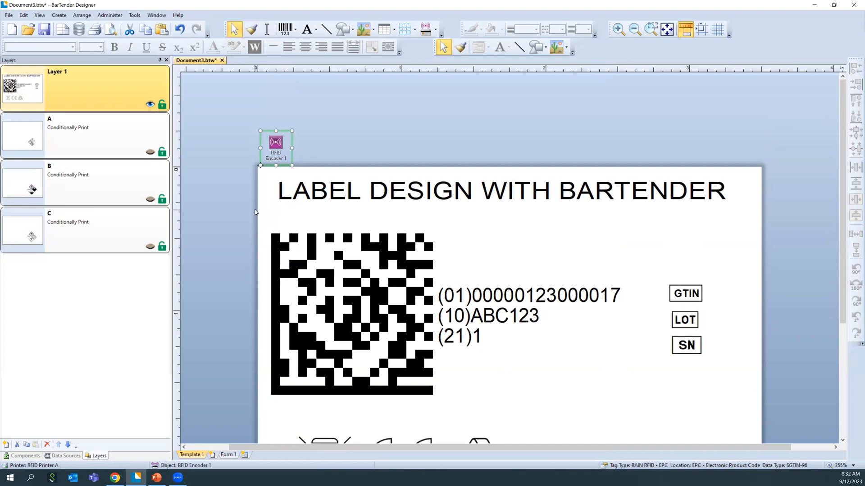
pyautogui.hotkey('ctrl', 'p')
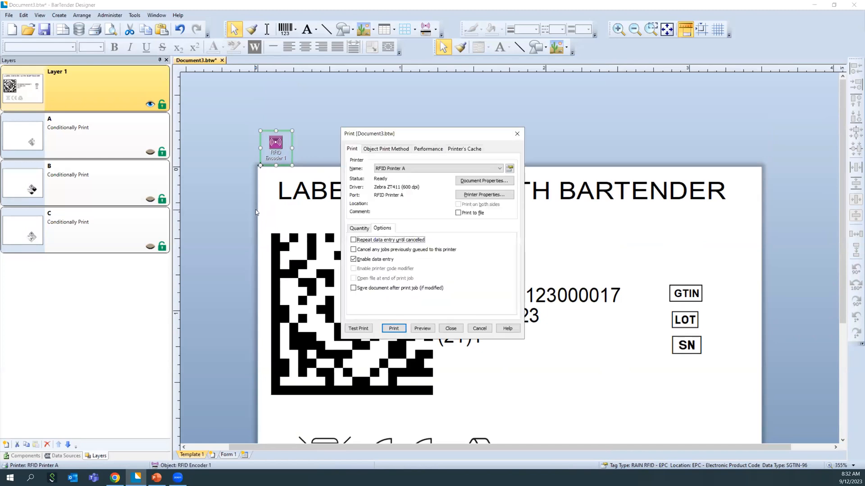
pyautogui.click(394, 328)
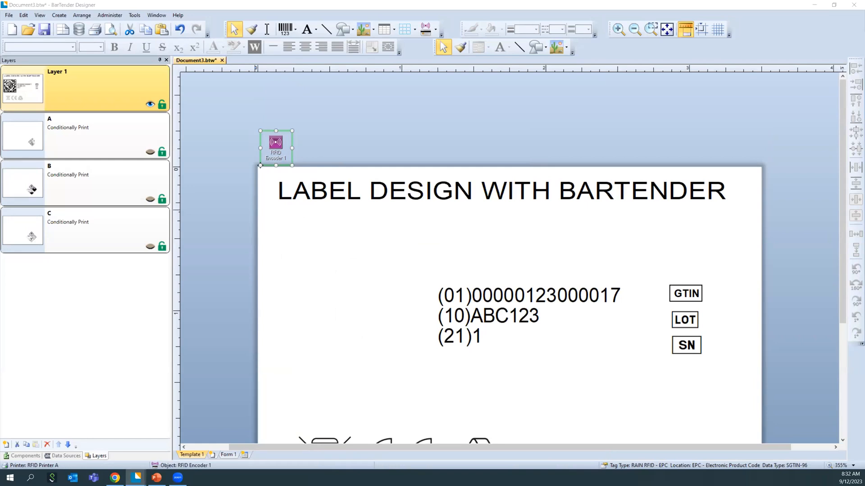
pyautogui.write('345667')
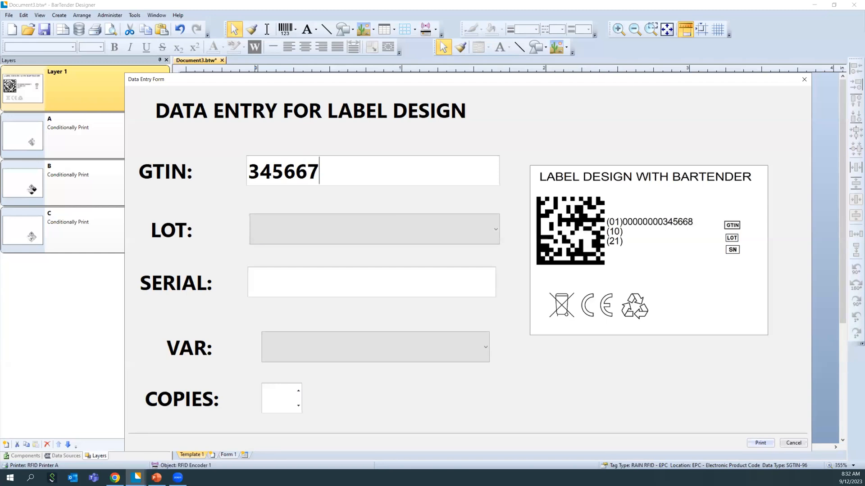
pyautogui.write('788989')
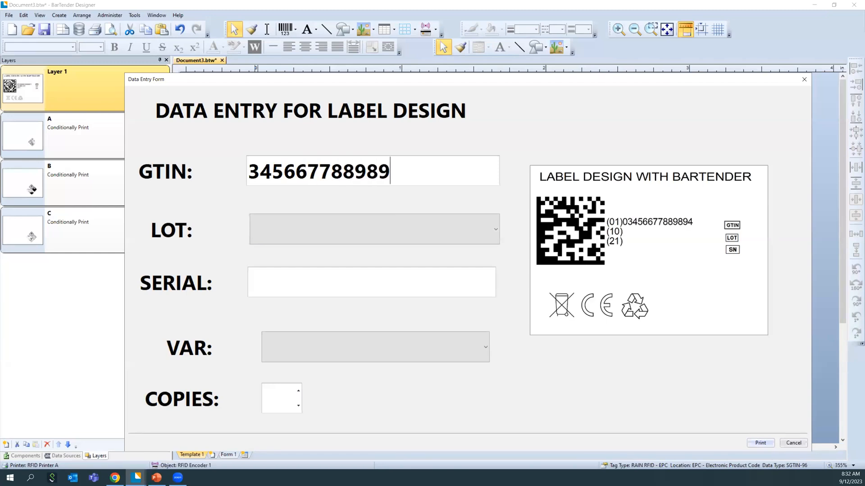
pyautogui.write('121')
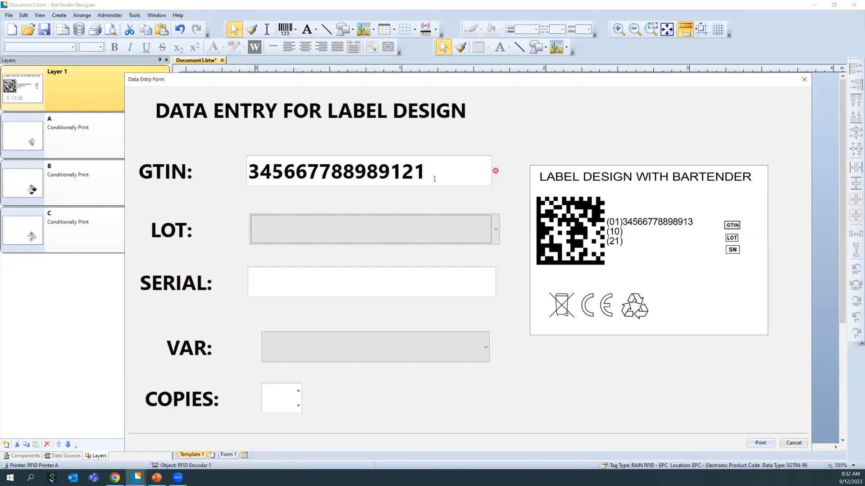
pyautogui.press('BackSpace')
pyautogui.press('Tab')
pyautogui.click(471, 175)
pyautogui.press('BackSpace')
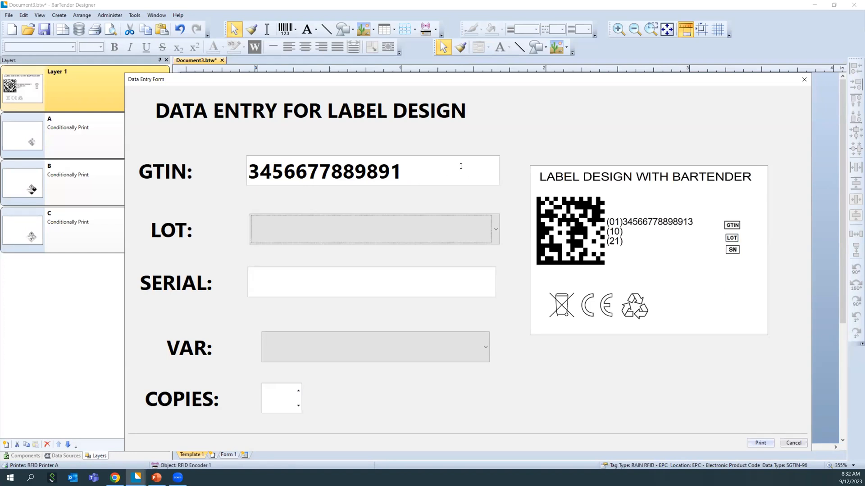
# Step: Choose LOT ABC-2 and enter serial ASD in the print data entry form
pyautogui.click(381, 215)
pyautogui.click(301, 288)
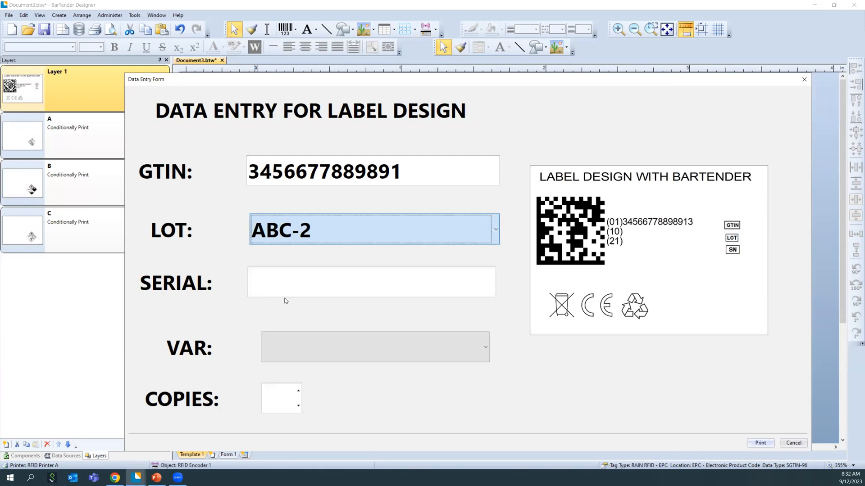
pyautogui.click(292, 282)
pyautogui.write('ASD')
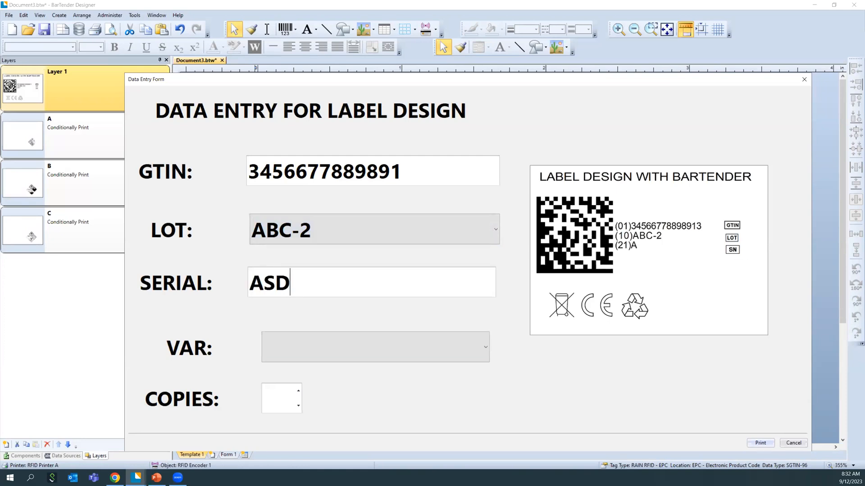
# Step: Complete the print data entry form by appending 34 to the serial and raising the number of copies, and print the label
pyautogui.write('34')
pyautogui.click(380, 353)
pyautogui.click(297, 404)
pyautogui.click(298, 391)
pyautogui.click(299, 391)
pyautogui.click(298, 391)
pyautogui.click(760, 444)
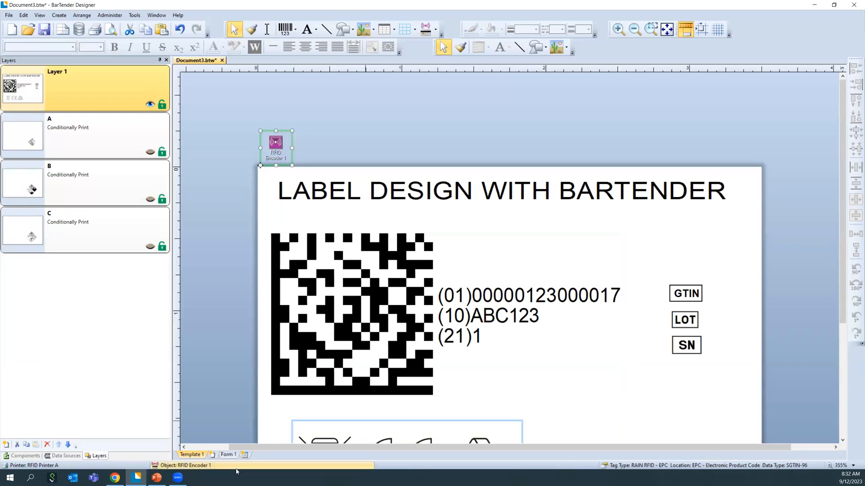
# Step: Look through the companion applications installed with BarTender 2022 in the Windows program list and close the list
pyautogui.click(9, 479)
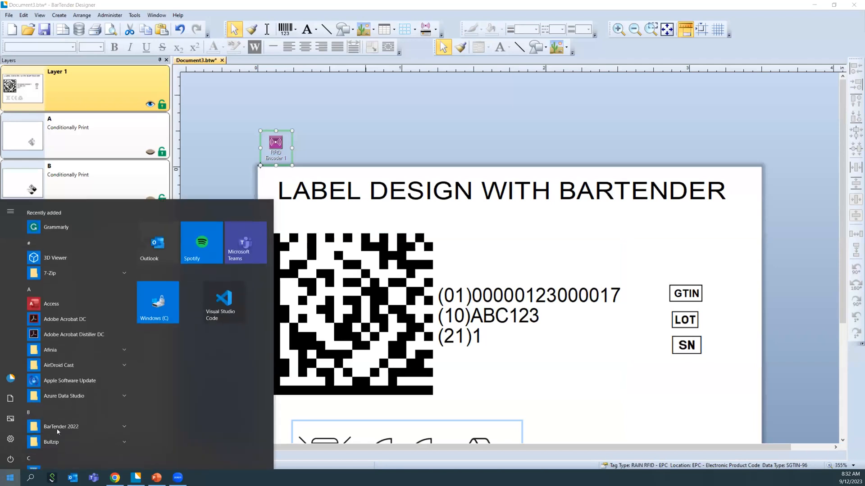
pyautogui.click(89, 423)
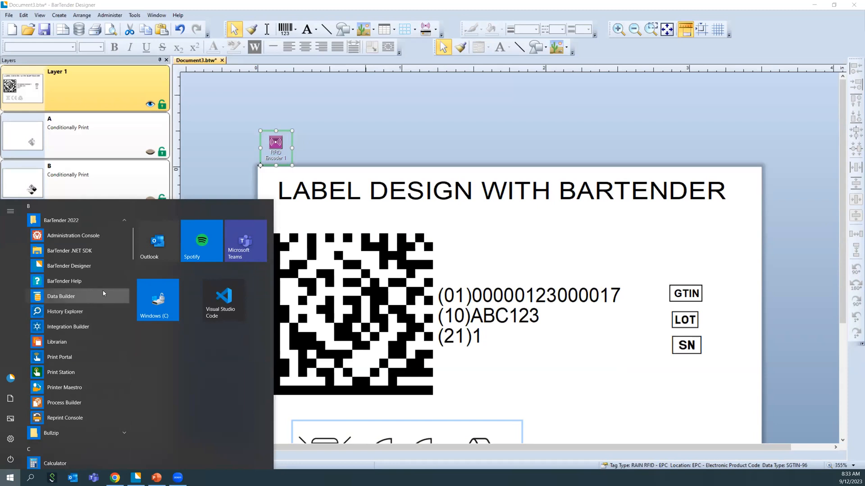
pyautogui.scroll(3, 87, 328)
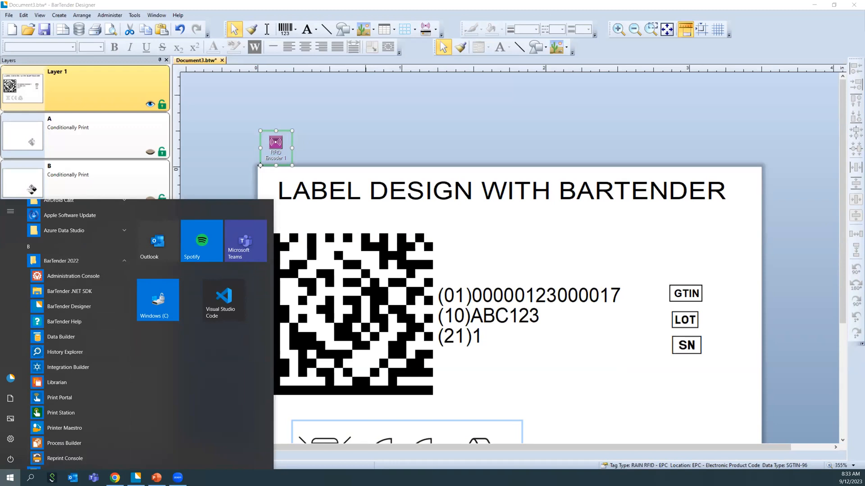
pyautogui.press('Escape')
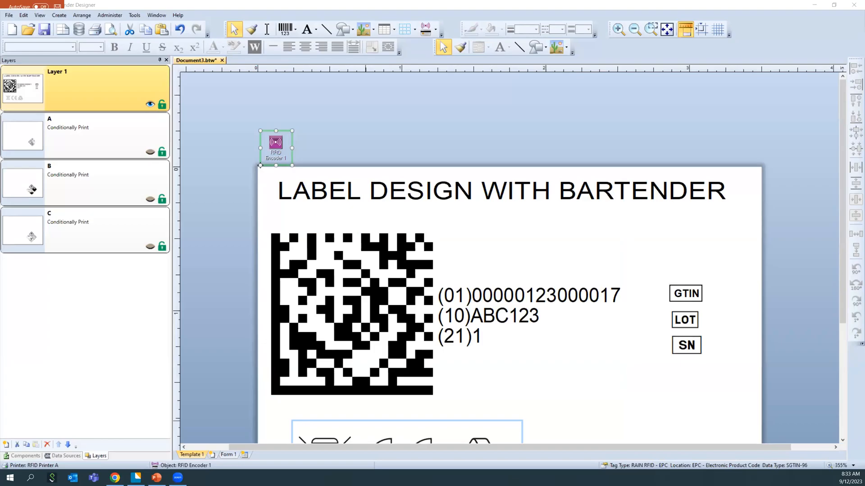
# Step: Switch to the Label Design with BarTender presentation in PowerPoint and show the Questions slide
pyautogui.click(156, 478)
pyautogui.click(43, 410)
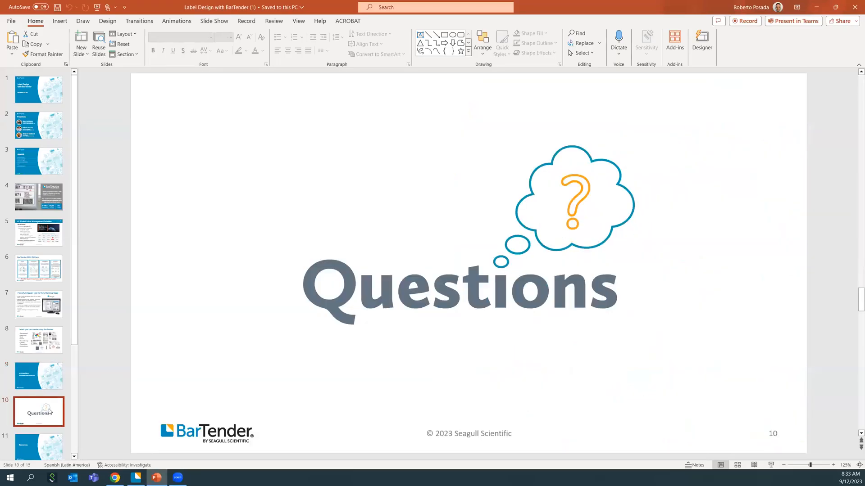